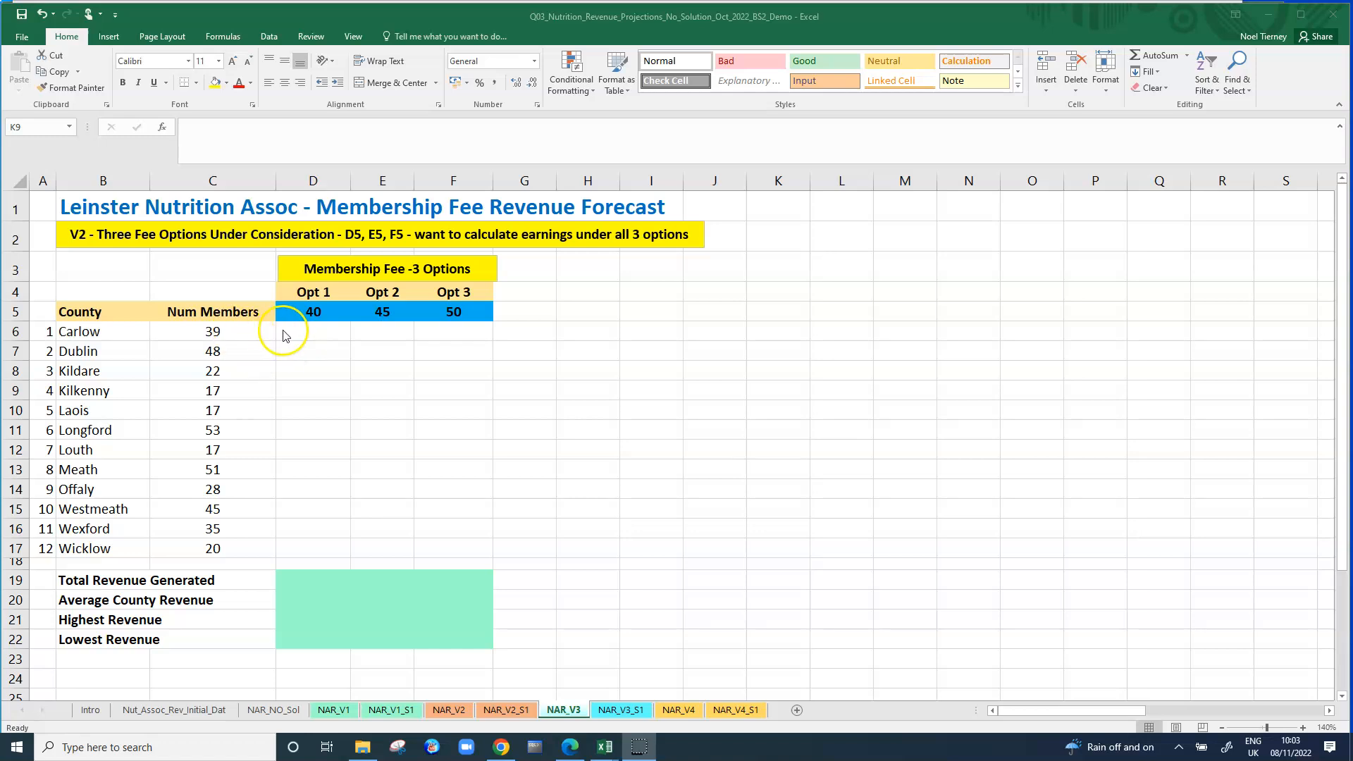
# Examine Carlow's member count, the three membership fee options in D5:F5 and the empty revenue grid below them.
pyautogui.click(291, 334)
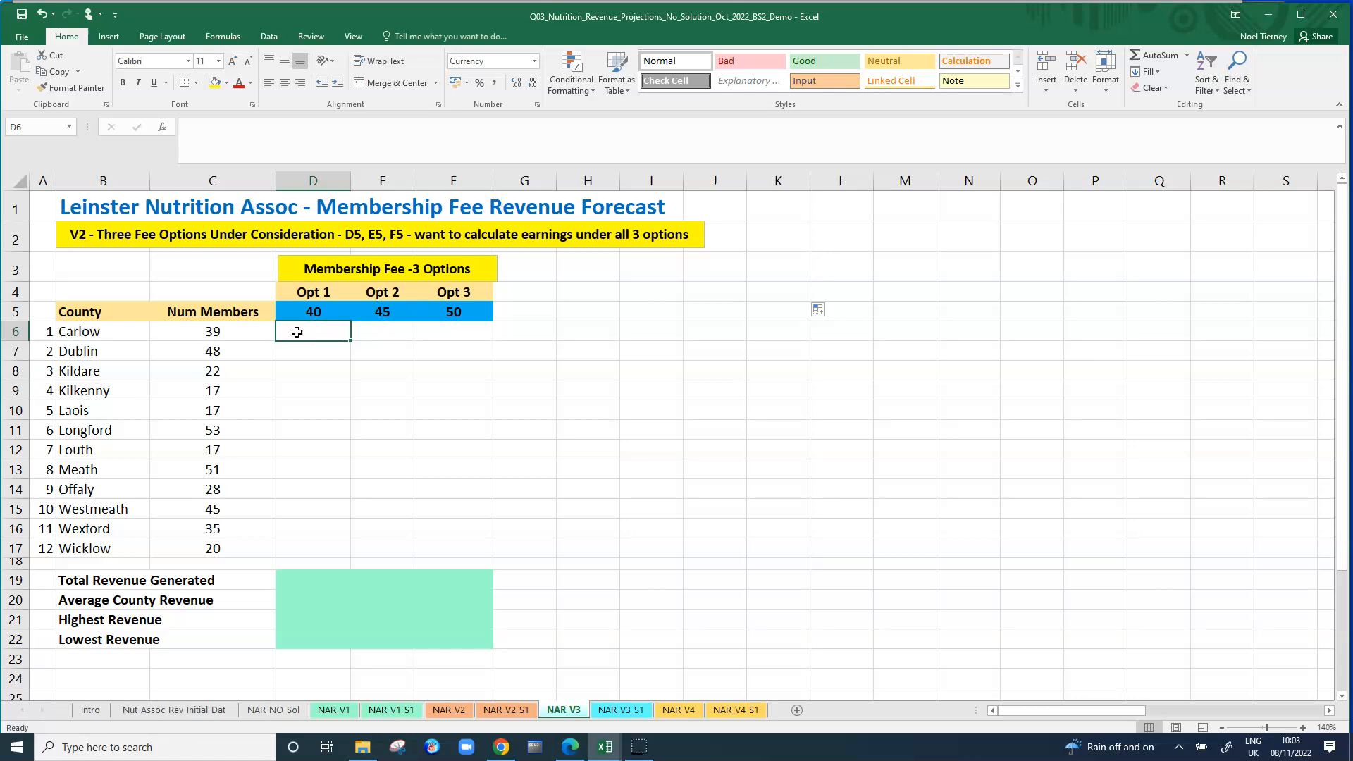
pyautogui.click(221, 334)
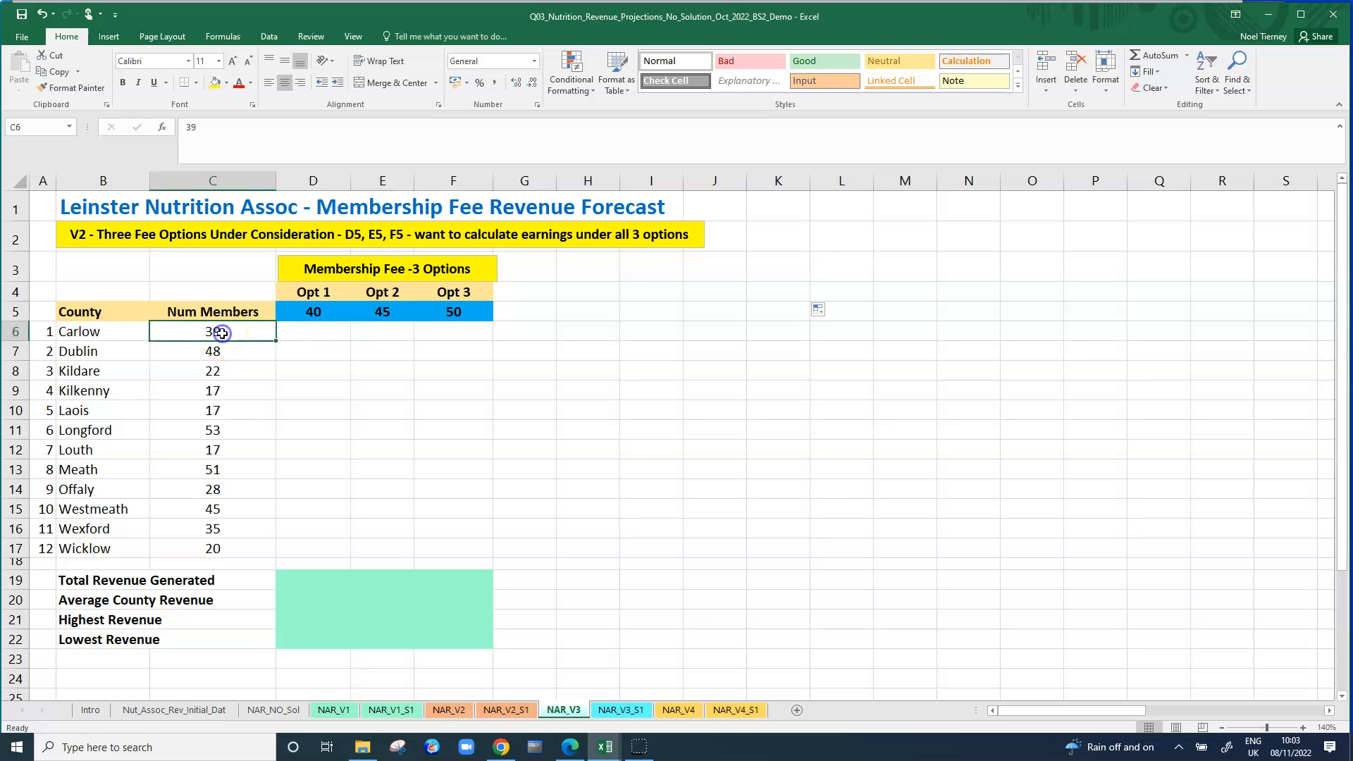
pyautogui.click(314, 317)
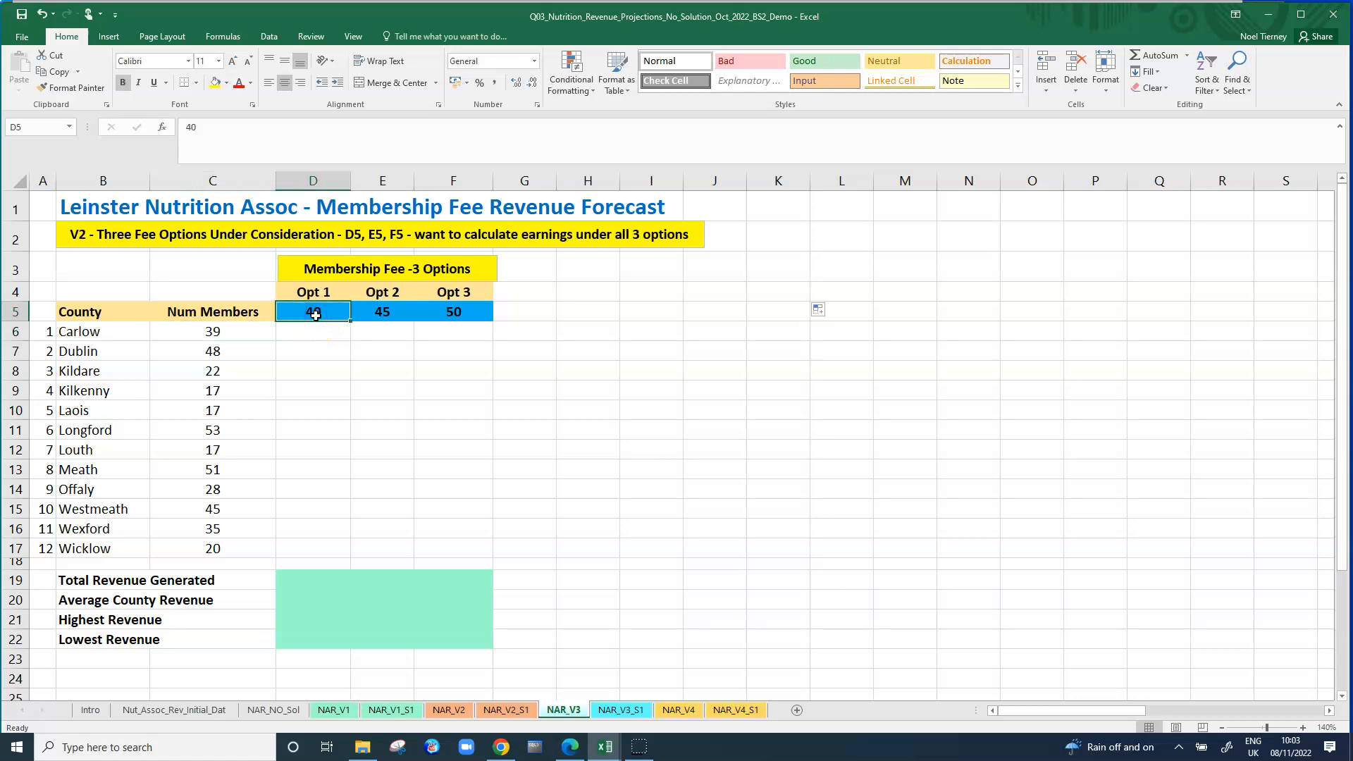
pyautogui.click(301, 333)
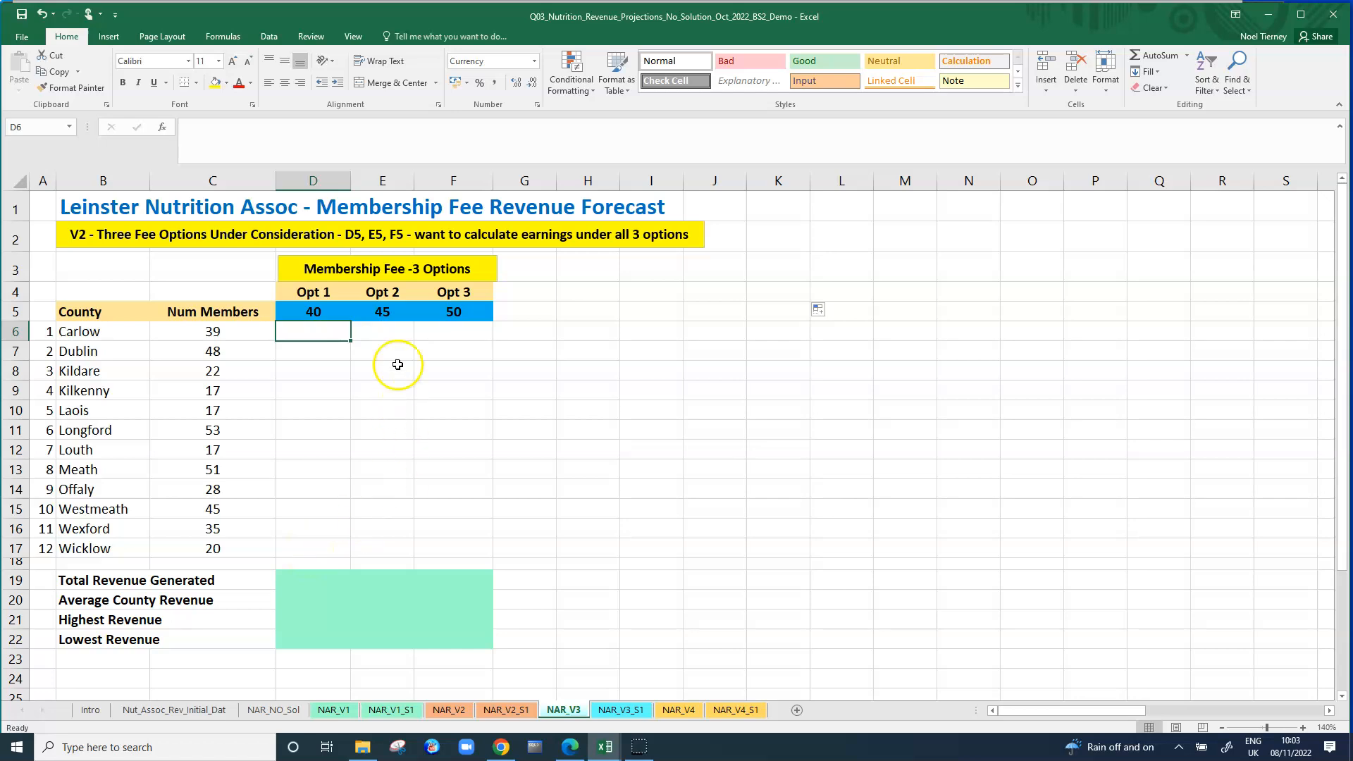
pyautogui.click(390, 311)
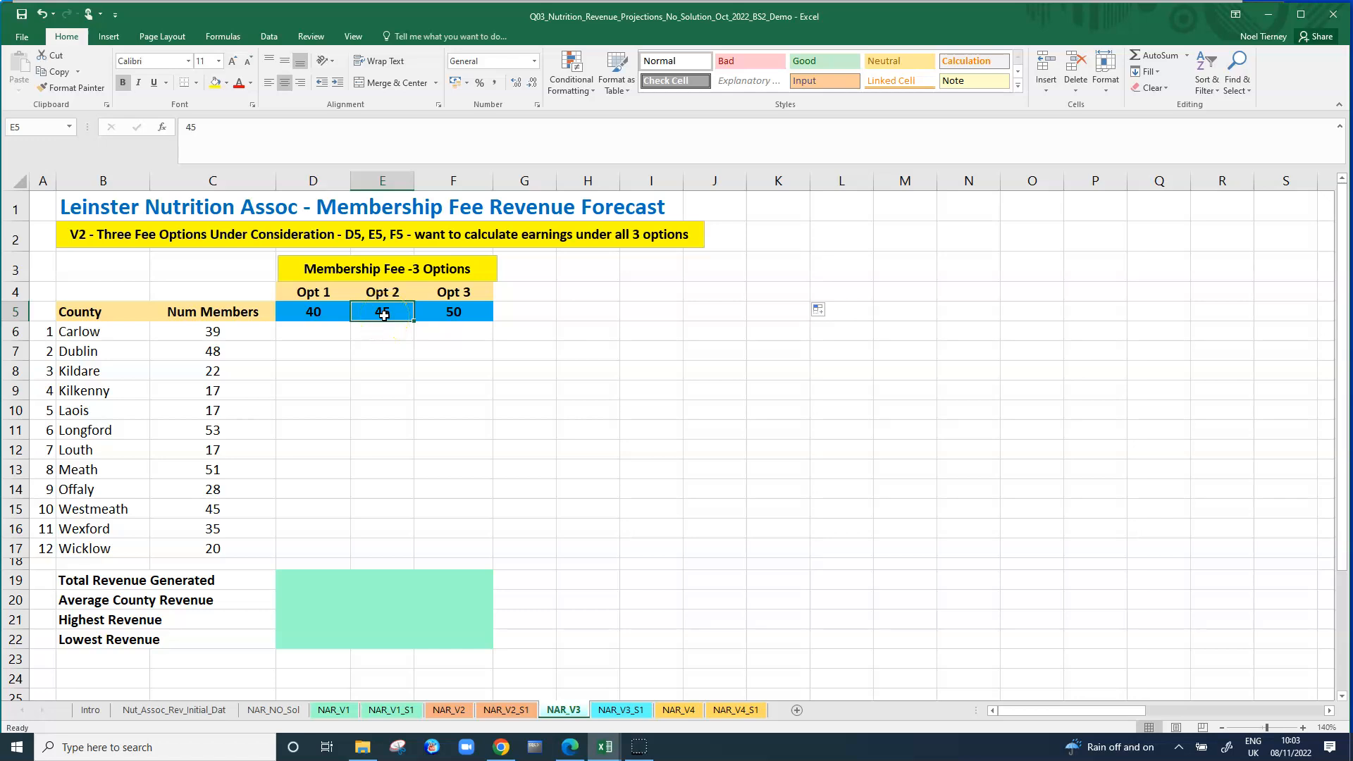
pyautogui.click(455, 313)
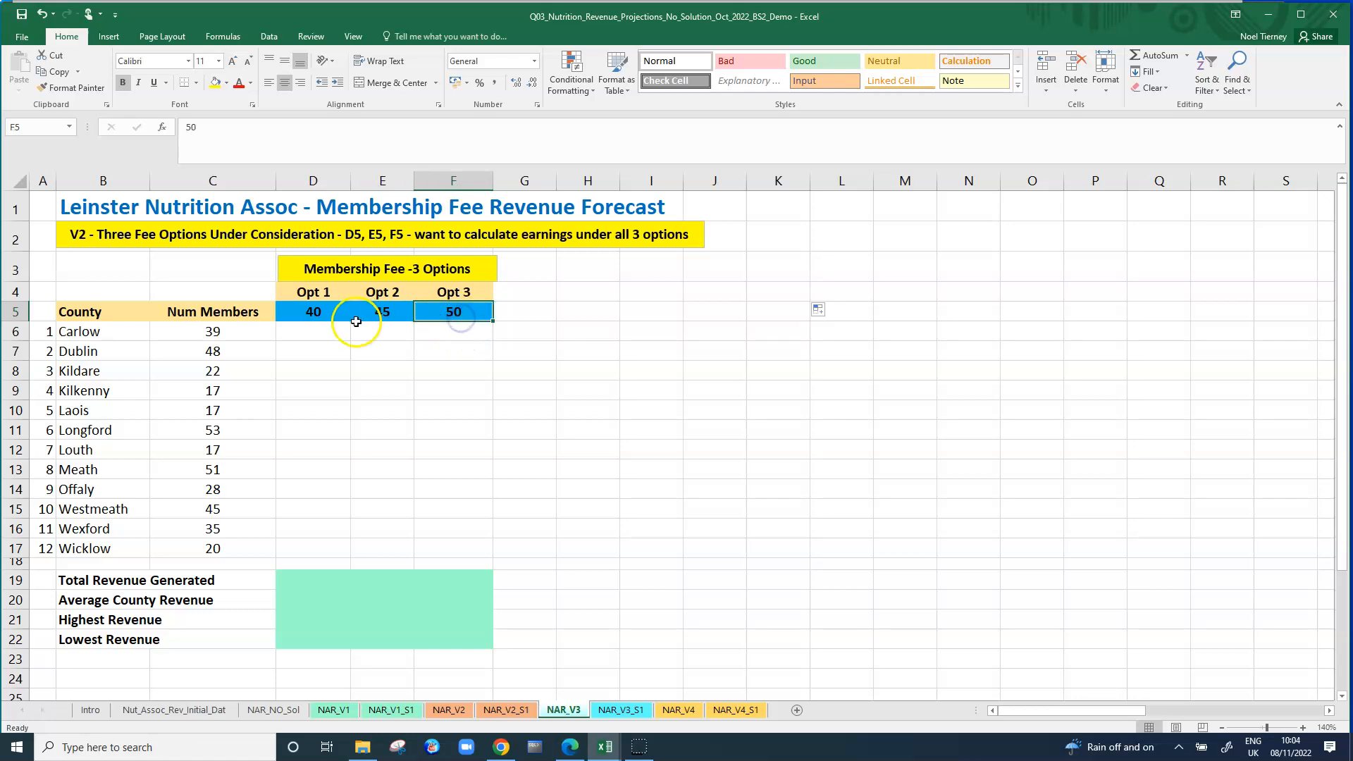
pyautogui.click(216, 329)
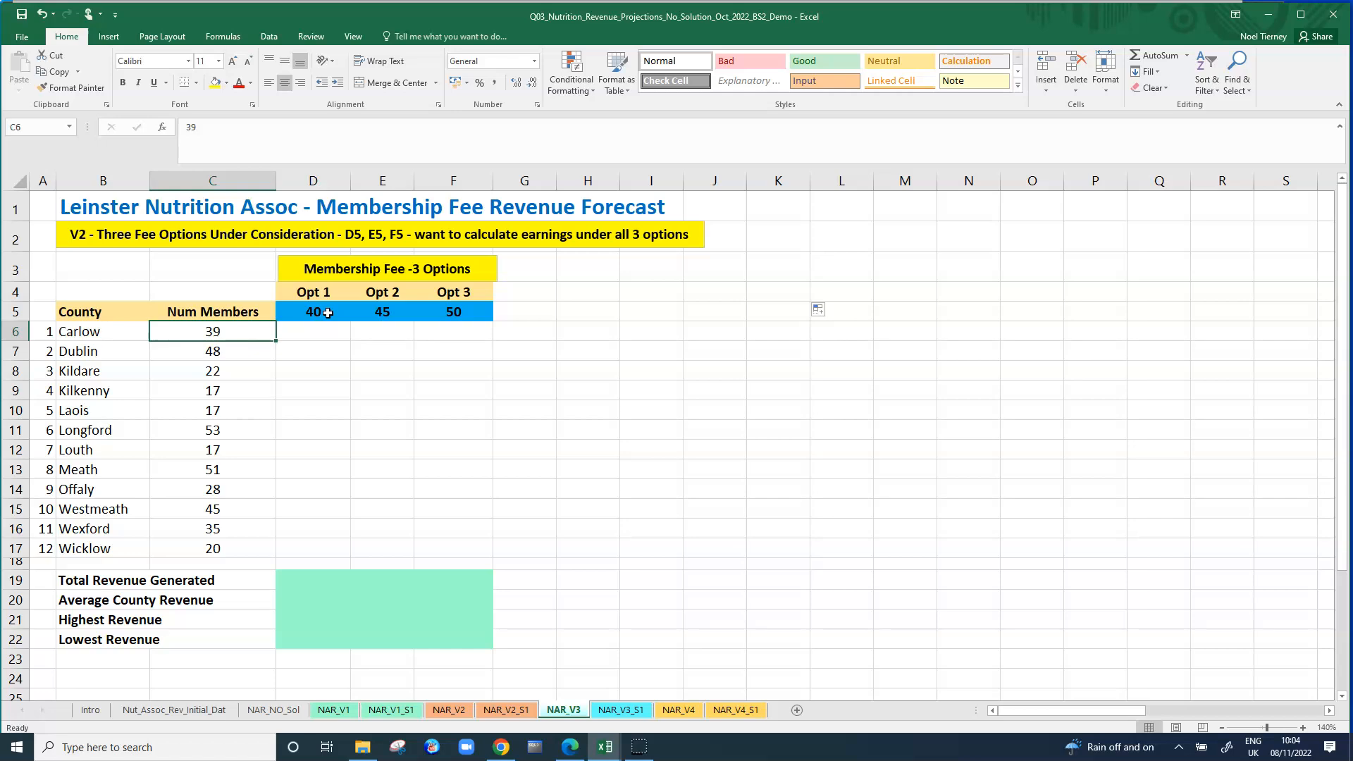
pyautogui.click(375, 313)
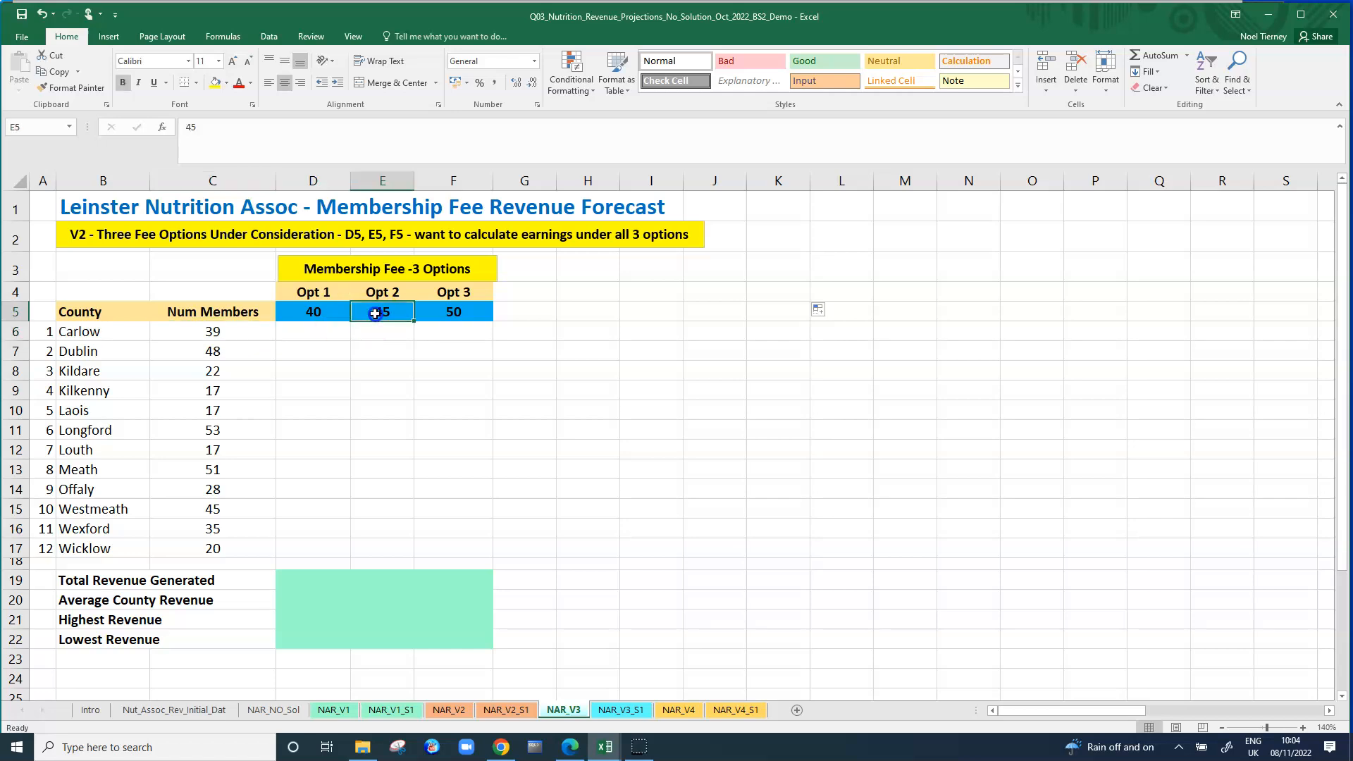
pyautogui.click(449, 312)
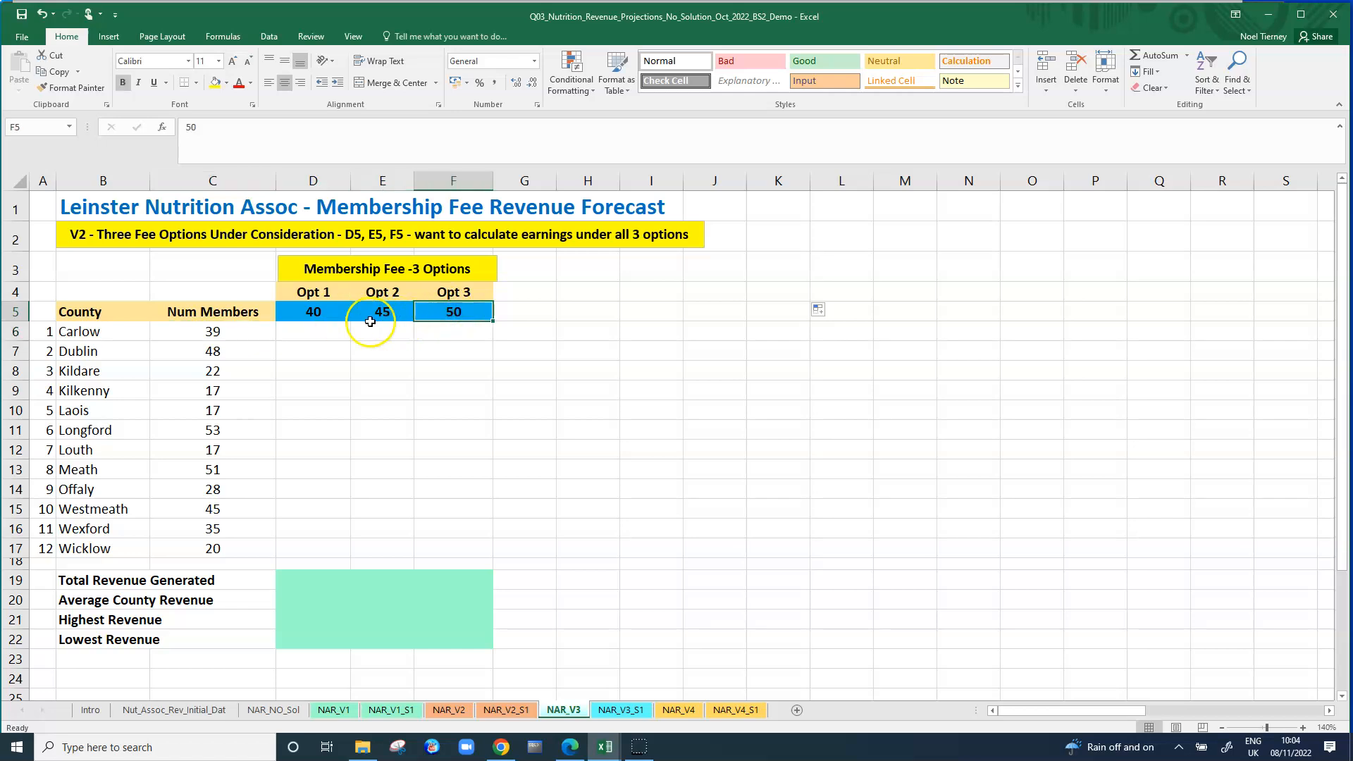
pyautogui.click(318, 332)
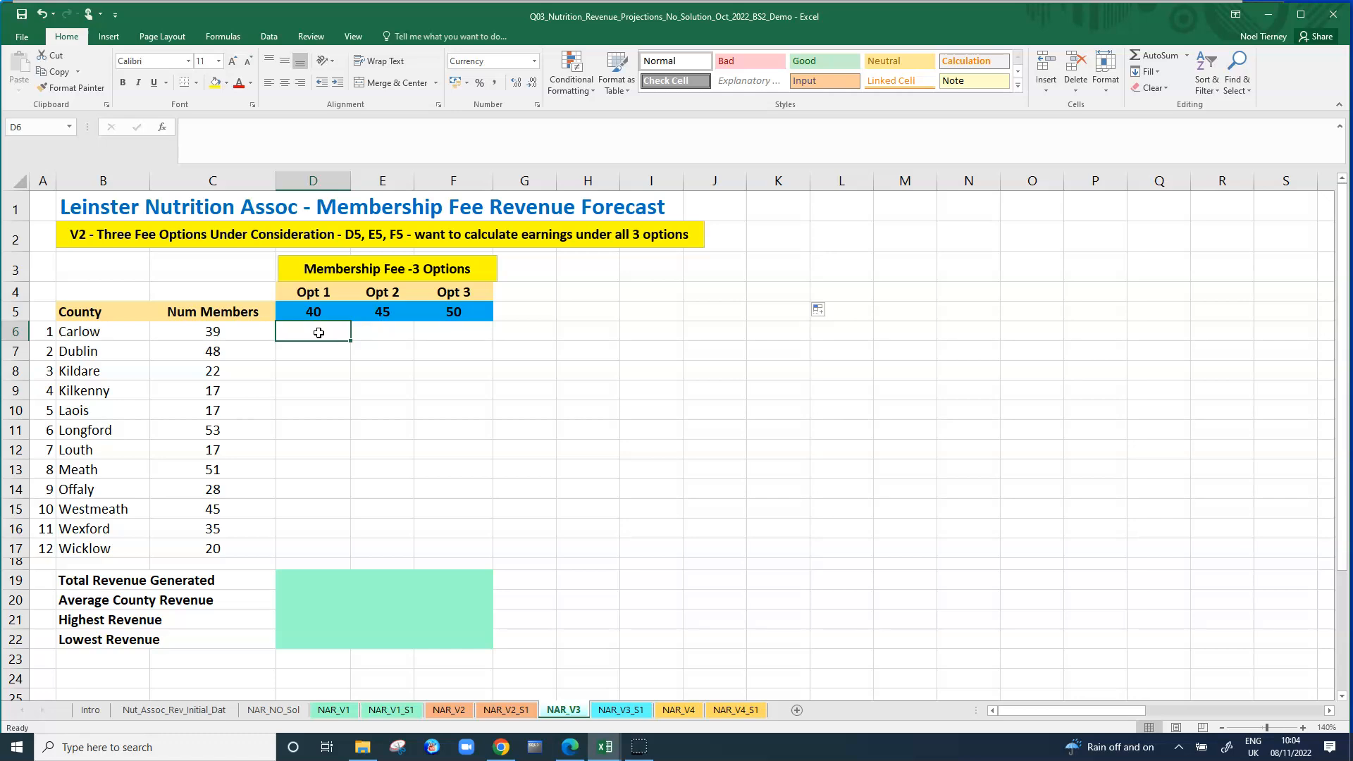
pyautogui.moveTo(351, 341); pyautogui.dragTo(359, 564)
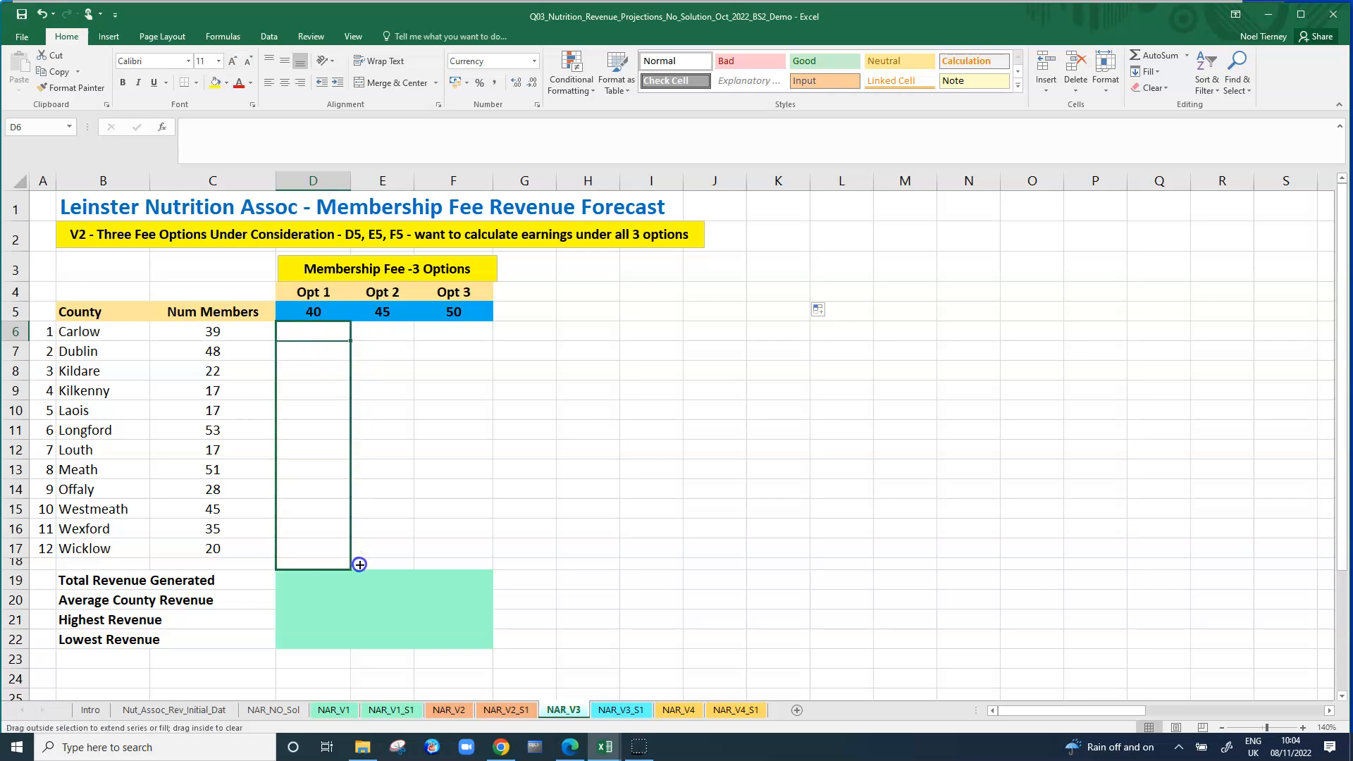
pyautogui.moveTo(359, 564); pyautogui.dragTo(467, 561)
pyautogui.click(598, 527)
pyautogui.click(373, 378)
# Fill cell D6, Carlow's revenue under Opt 1, with yellow.
pyautogui.click(327, 335)
pyautogui.click(214, 82)
pyautogui.click(474, 374)
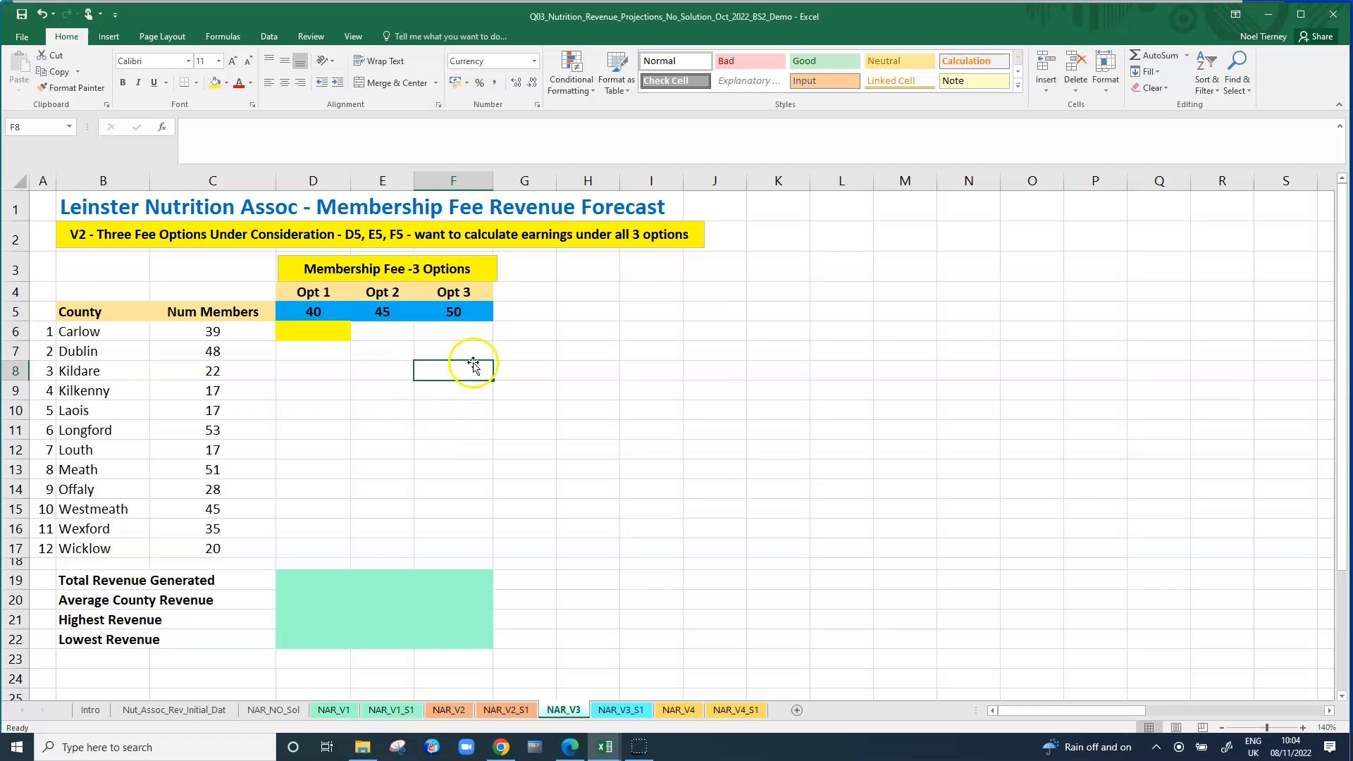
# Open the NAR_V3_S1 sheet and examine the relative, absolute and mixed reference variants of the D6 formula in the text box.
pyautogui.click(627, 712)
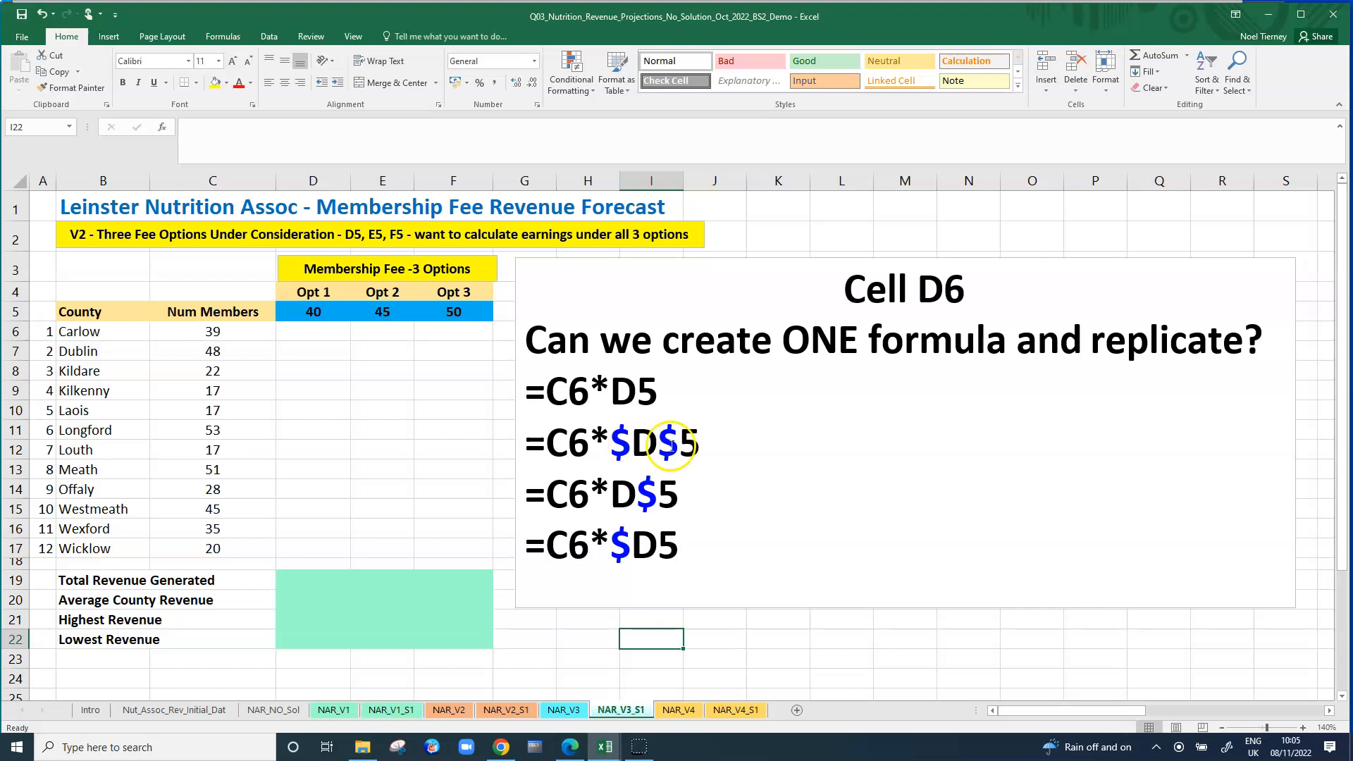
pyautogui.moveTo(591, 443); pyautogui.dragTo(648, 443)
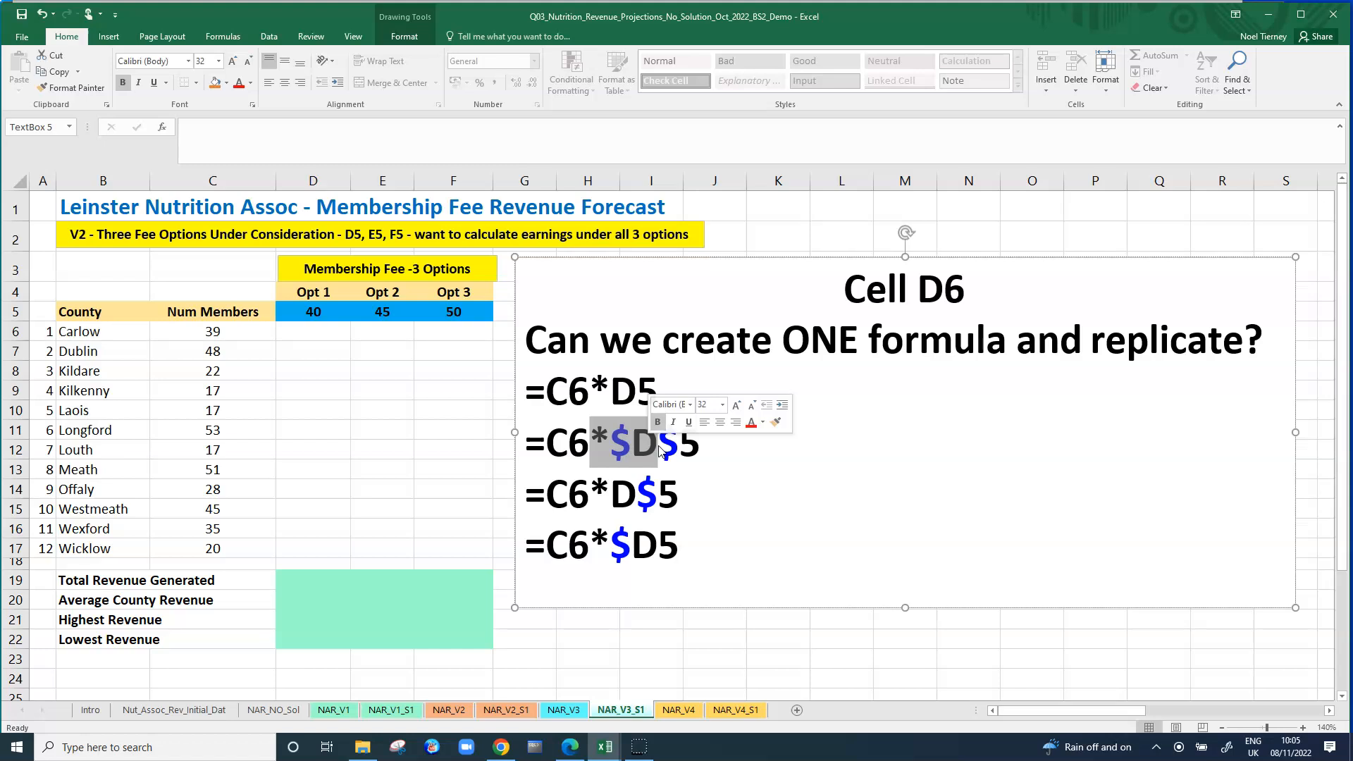
pyautogui.click(669, 444)
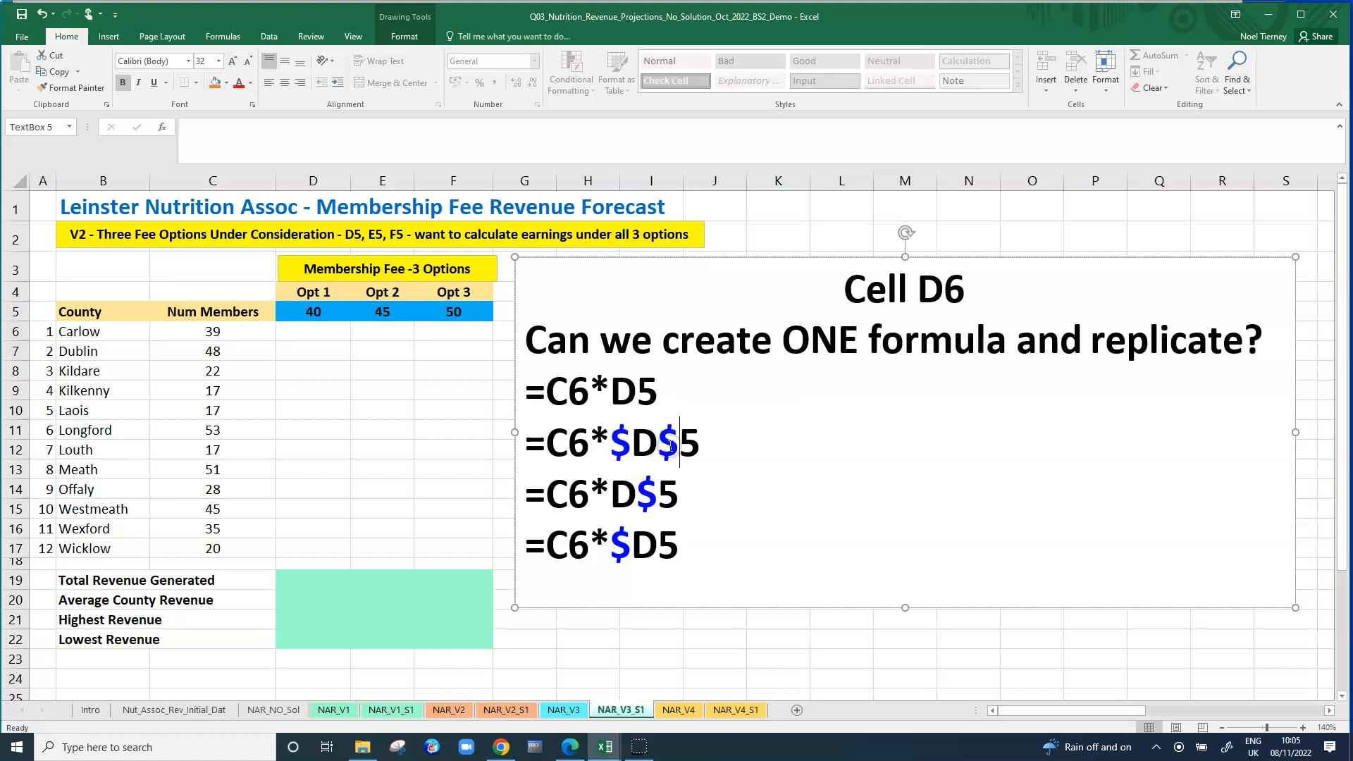
pyautogui.doubleClick(669, 444)
pyautogui.click(700, 443)
pyautogui.moveTo(555, 495); pyautogui.dragTo(604, 499)
pyautogui.click(657, 495)
pyautogui.moveTo(617, 494); pyautogui.dragTo(632, 494)
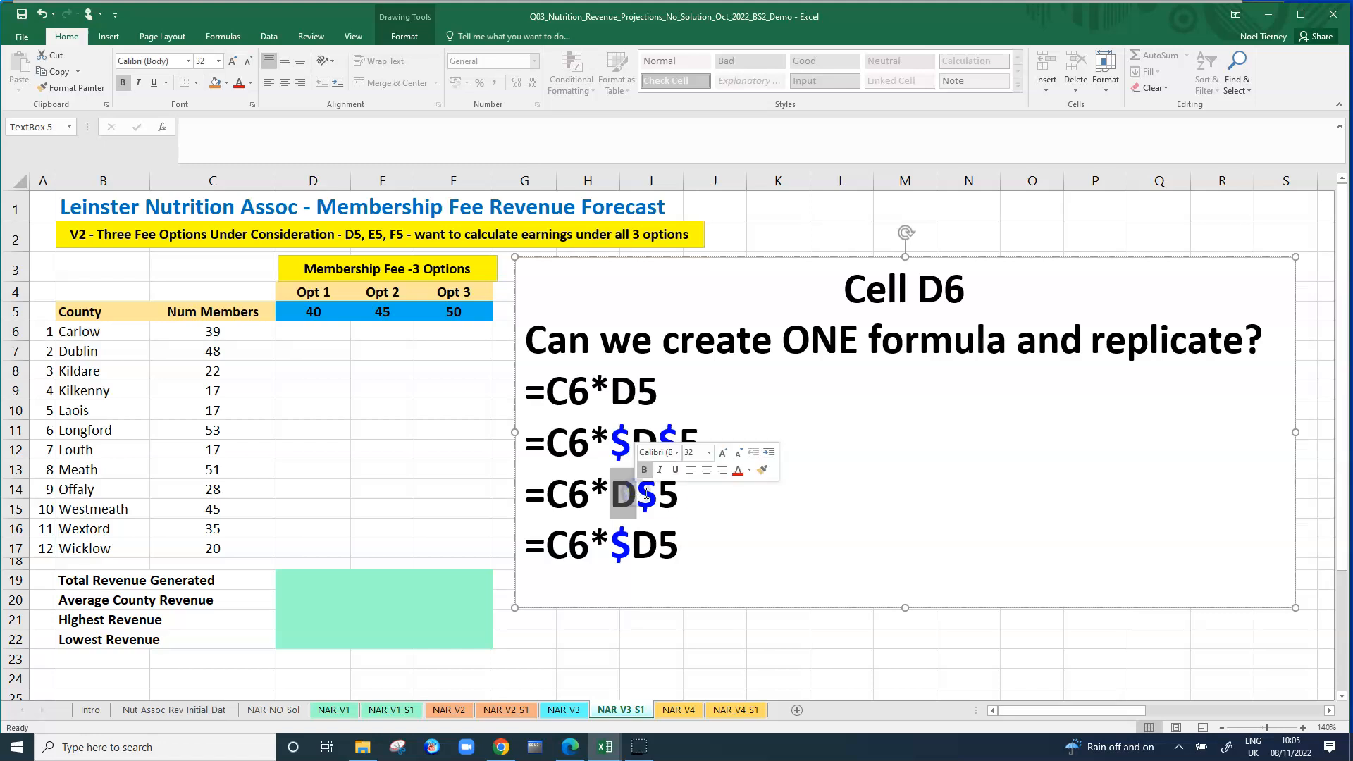
pyautogui.click(713, 499)
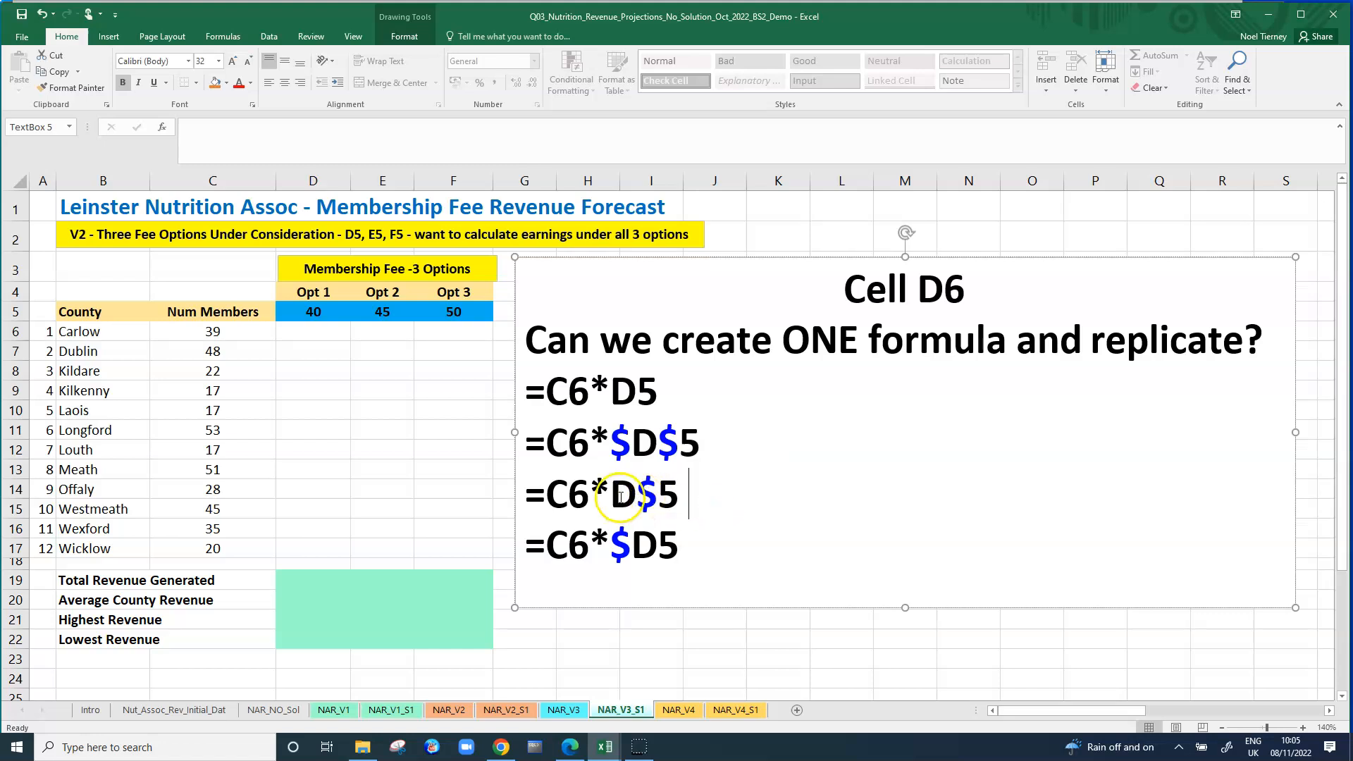
pyautogui.moveTo(611, 496); pyautogui.dragTo(634, 497)
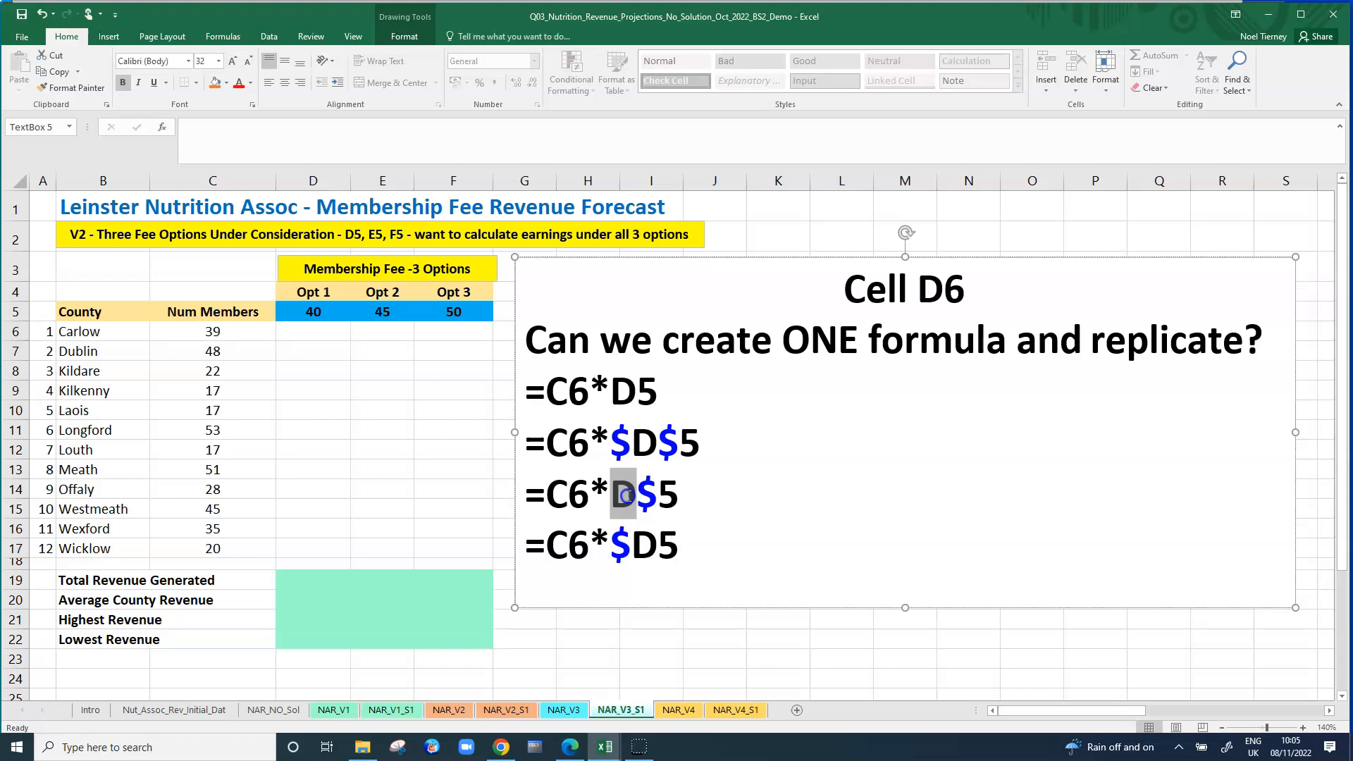
pyautogui.click(670, 497)
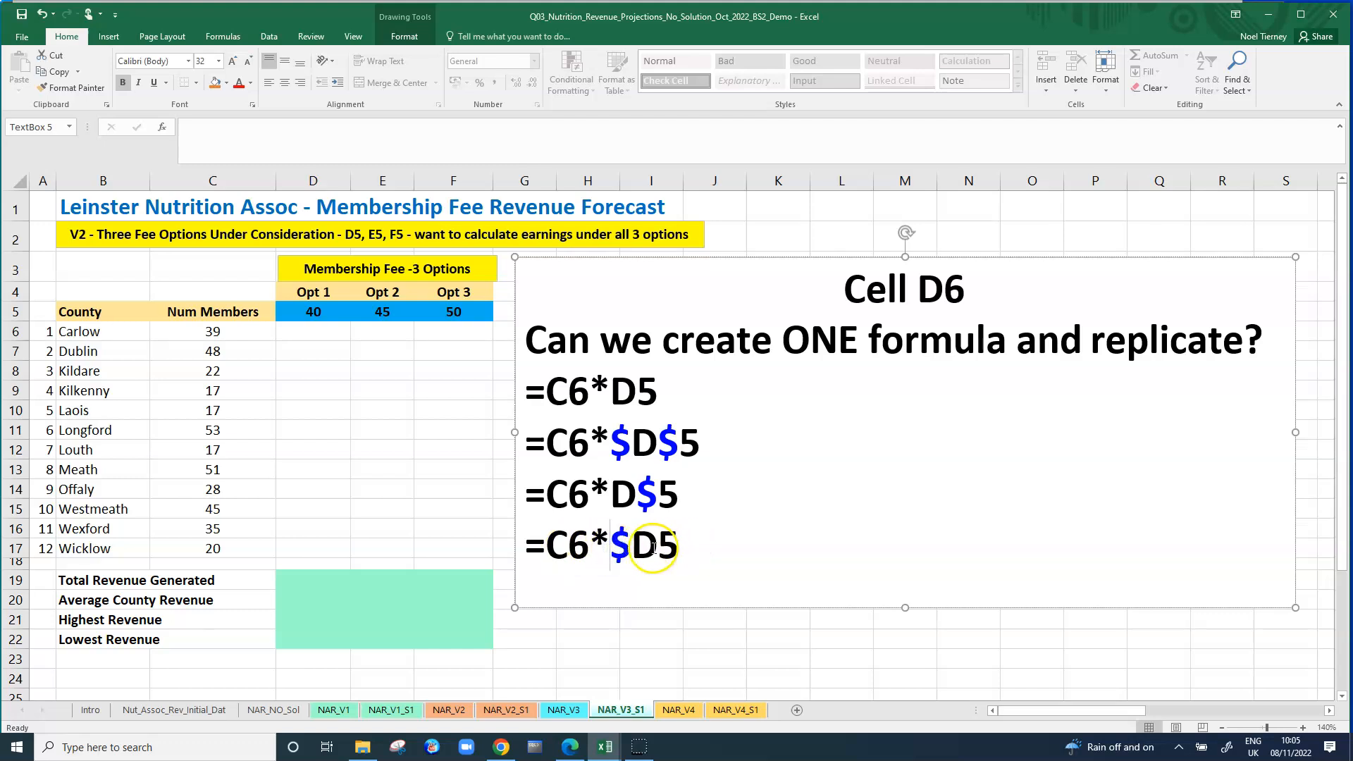
pyautogui.doubleClick(618, 546)
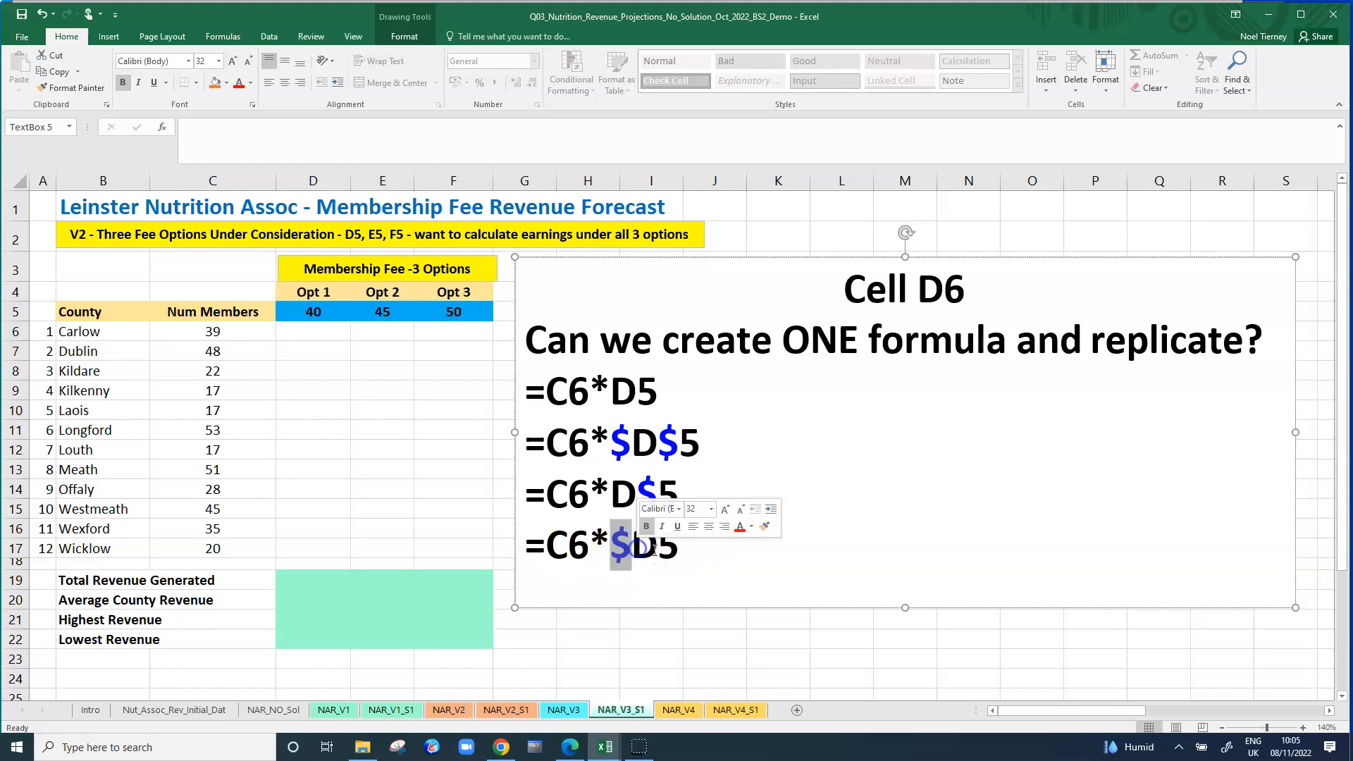
pyautogui.click(633, 548)
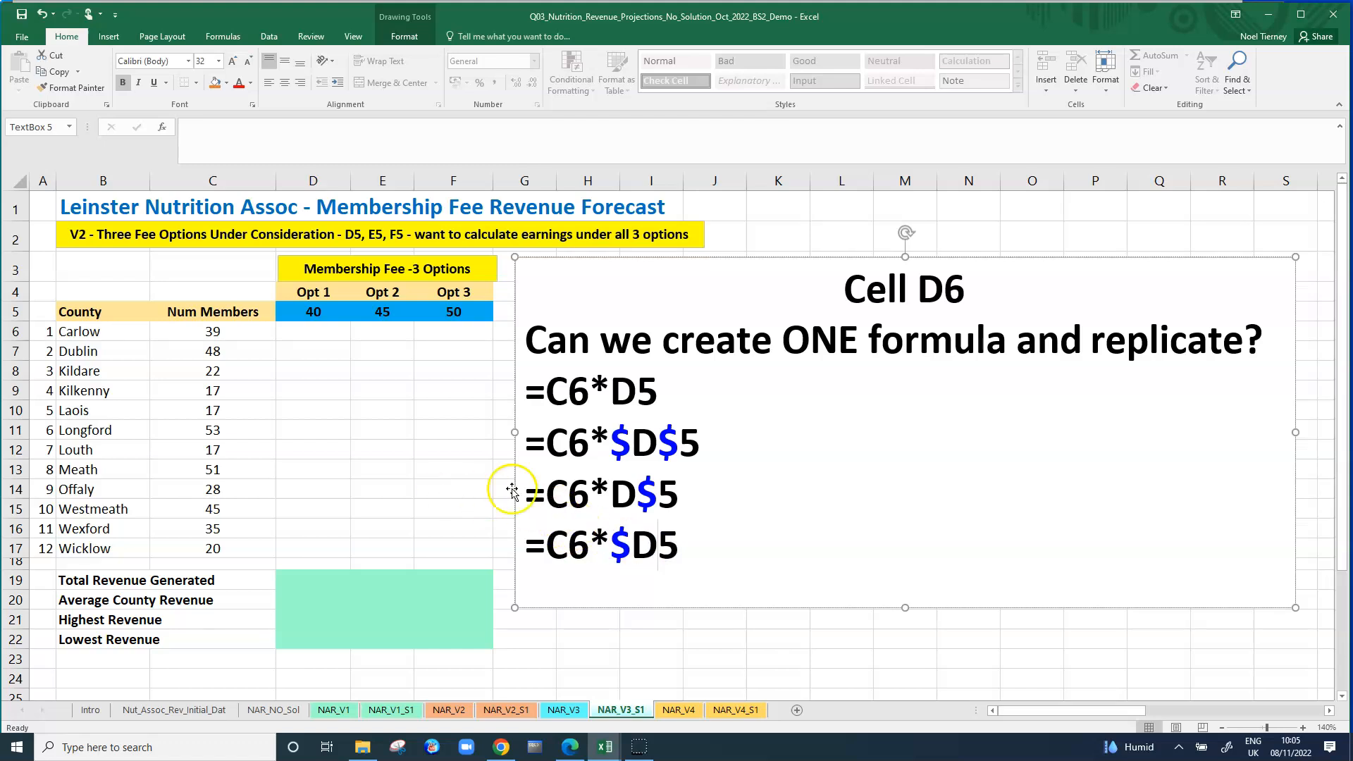
# Enter the formula =C6*D5 in cell D6 to calculate Carlow's Opt 1 revenue.
pyautogui.click(317, 329)
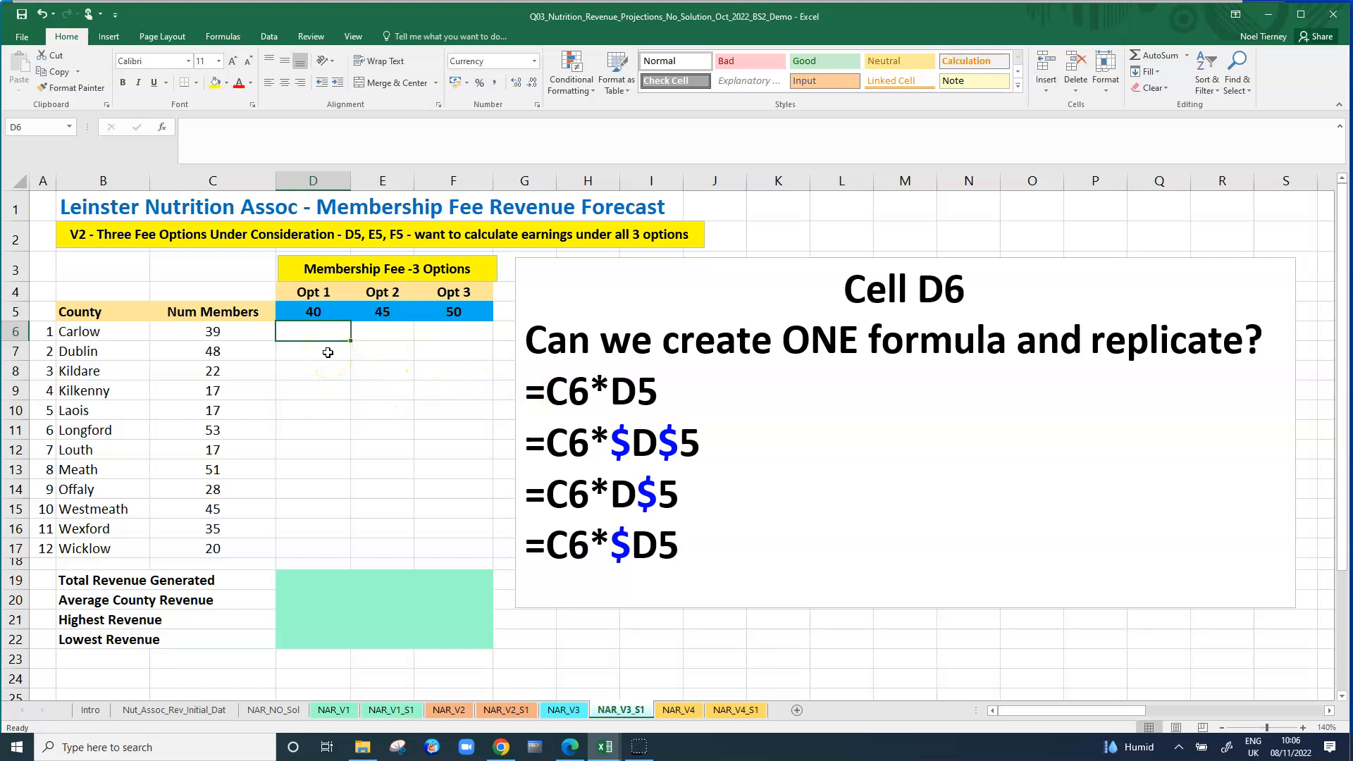
pyautogui.write('=')
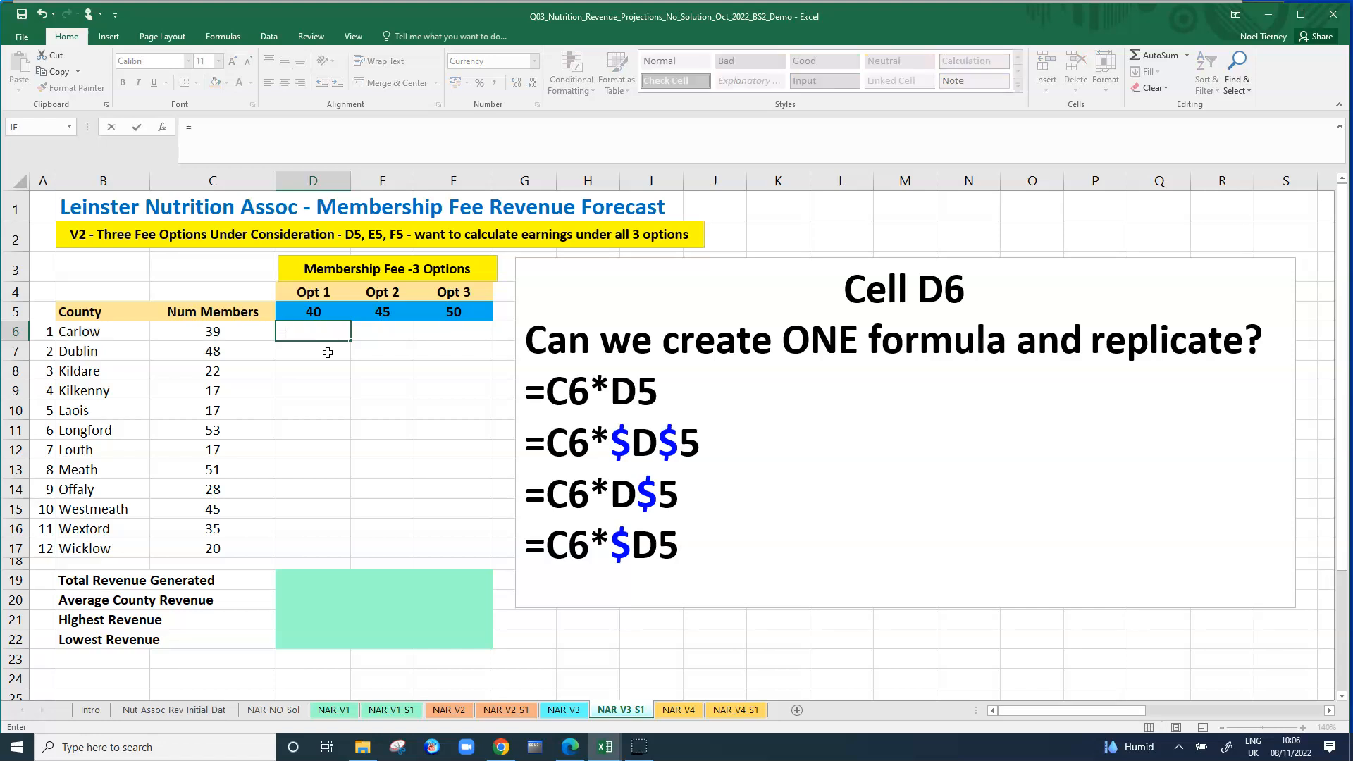
pyautogui.click(231, 333)
pyautogui.write('*')
pyautogui.click(327, 310)
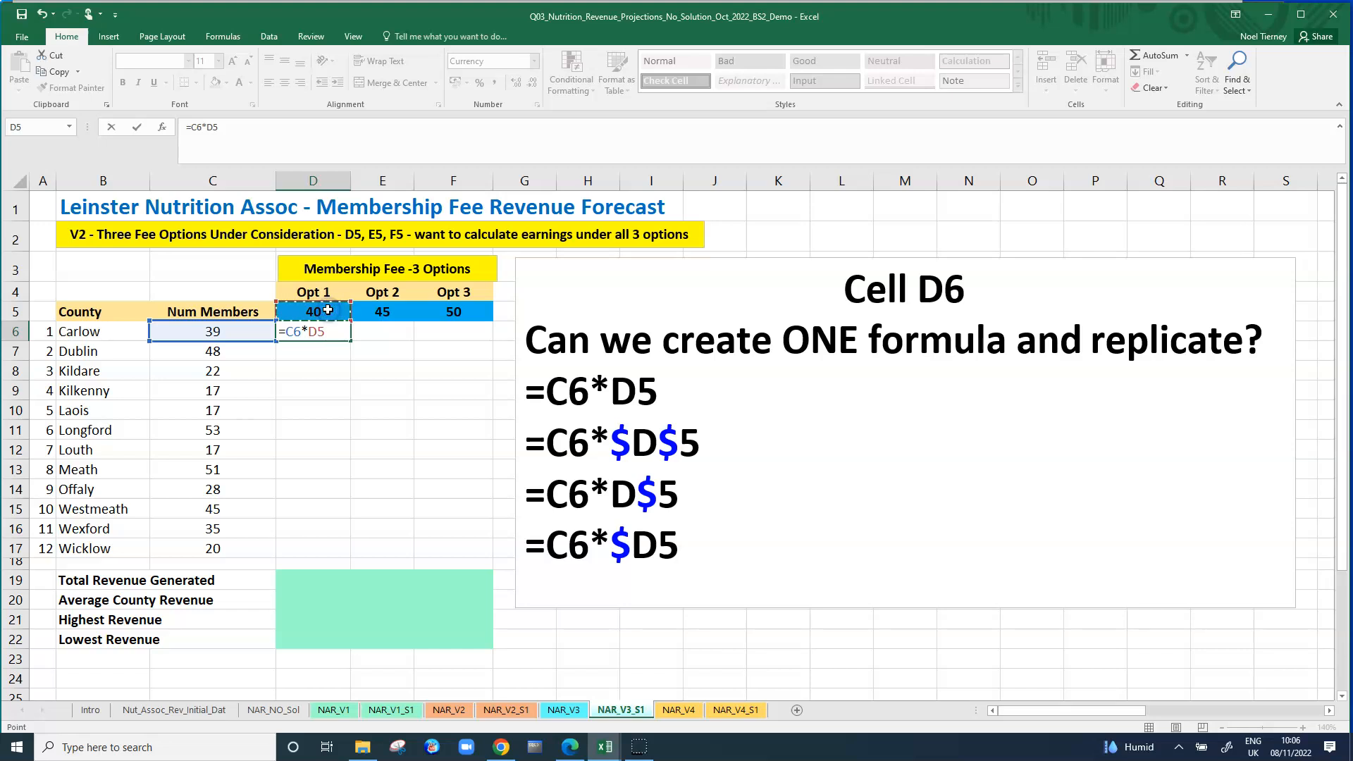
pyautogui.press('Return')
# Copy the D6 formula across and down to fill the range D6:F12.
pyautogui.click(342, 332)
pyautogui.moveTo(348, 341); pyautogui.dragTo(473, 459)
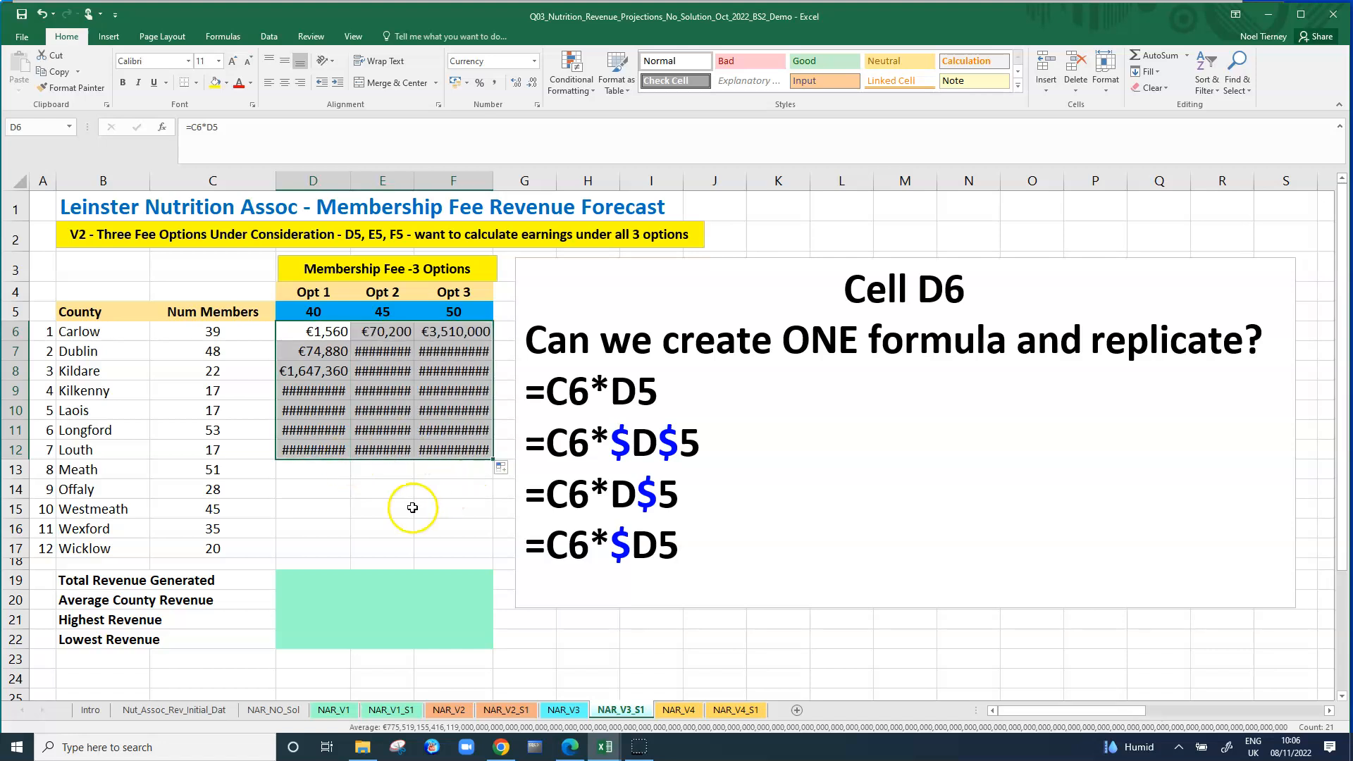
pyautogui.click(382, 508)
# Inspect the copied formulas in D7, E6 and F6 against the original in D6 to compare their cell references.
pyautogui.click(320, 334)
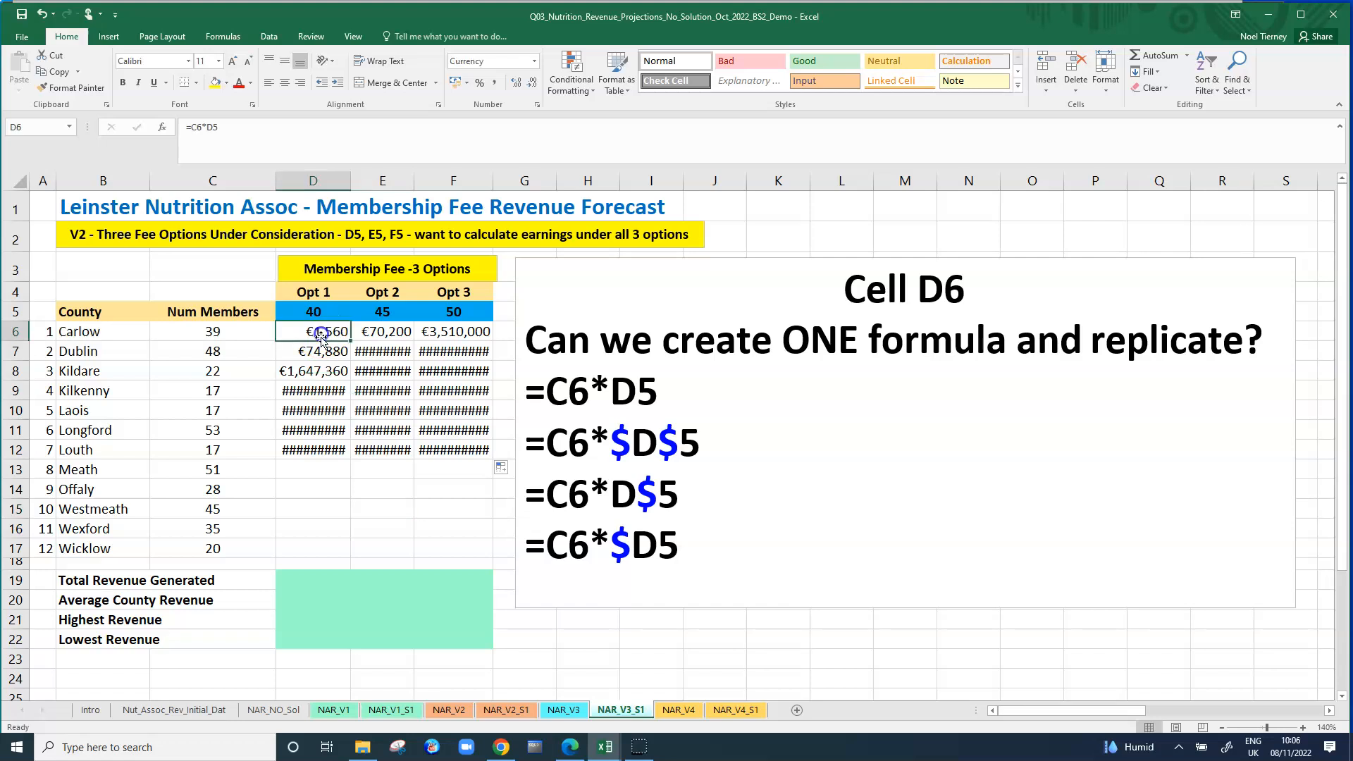
pyautogui.click(322, 351)
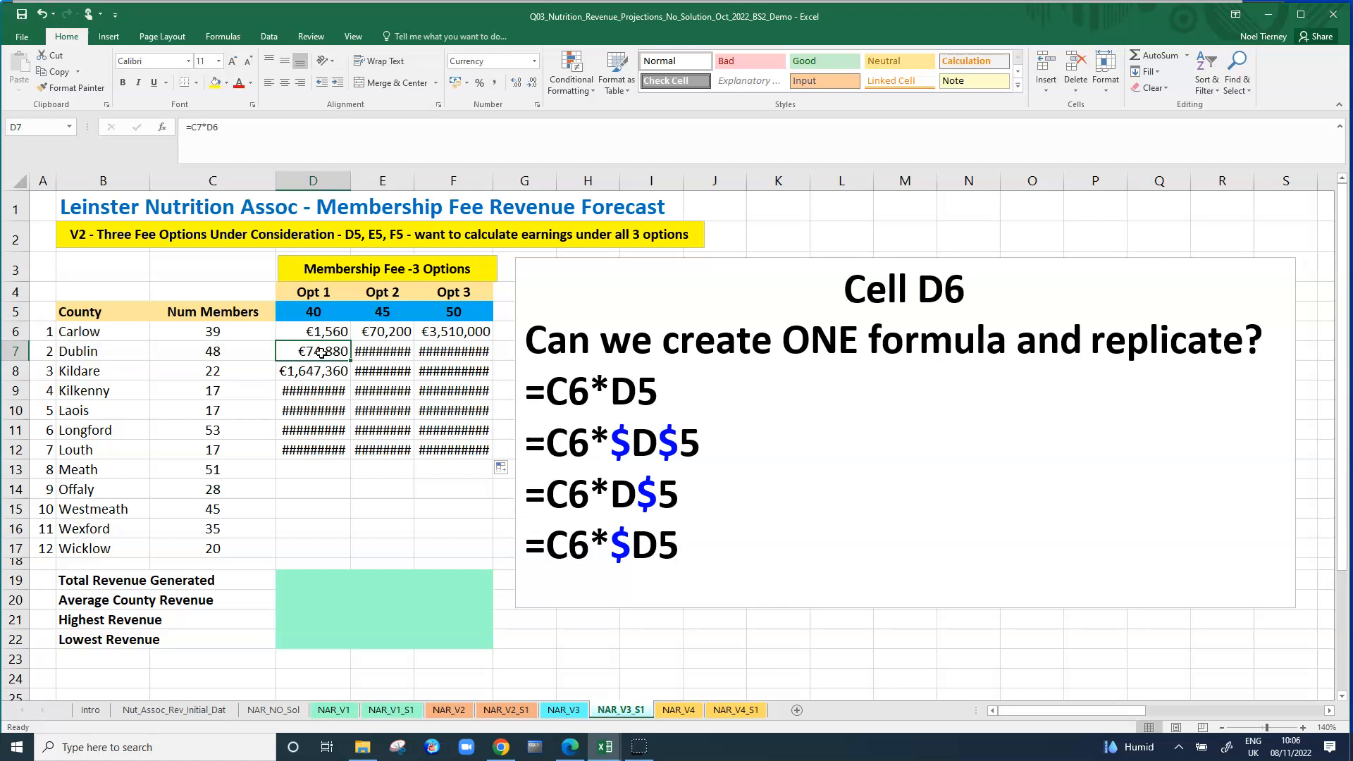
pyautogui.click(205, 126)
pyautogui.doubleClick(215, 127)
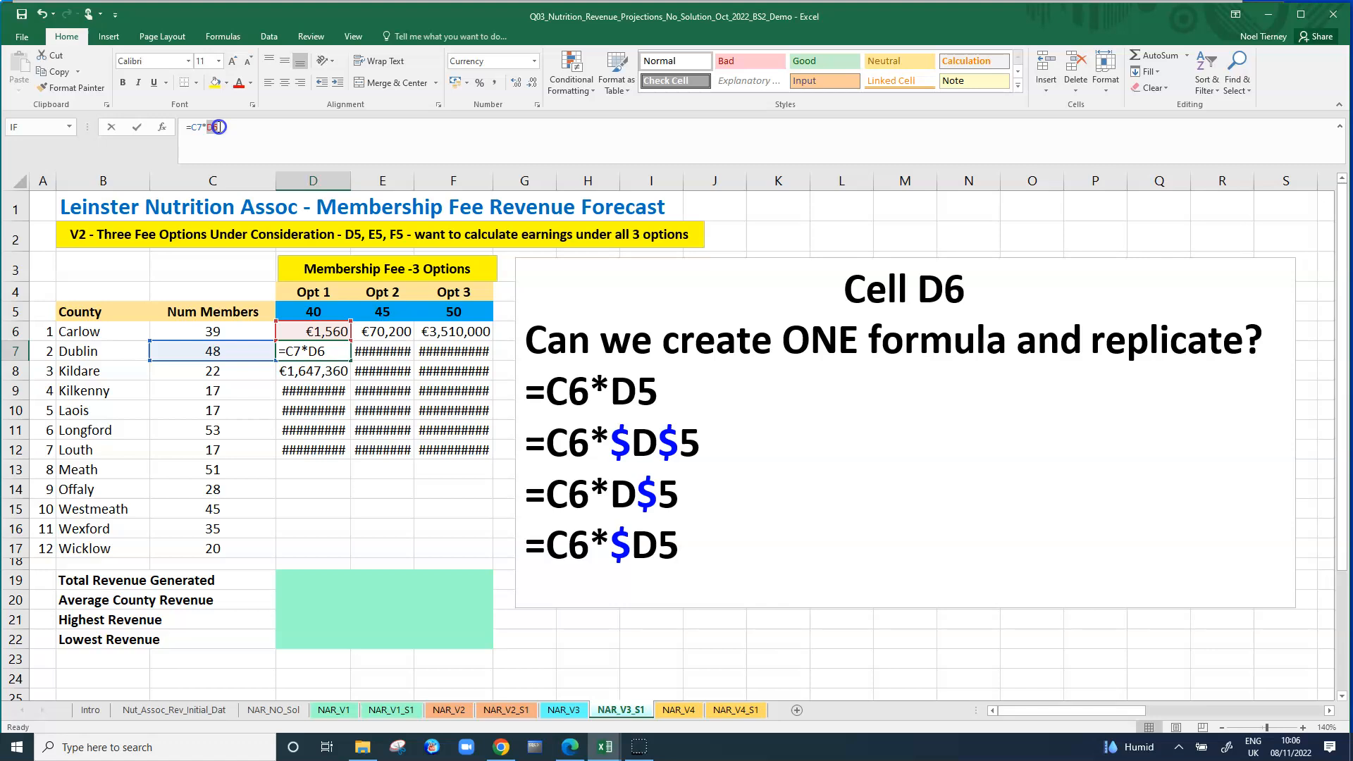
pyautogui.press('Return')
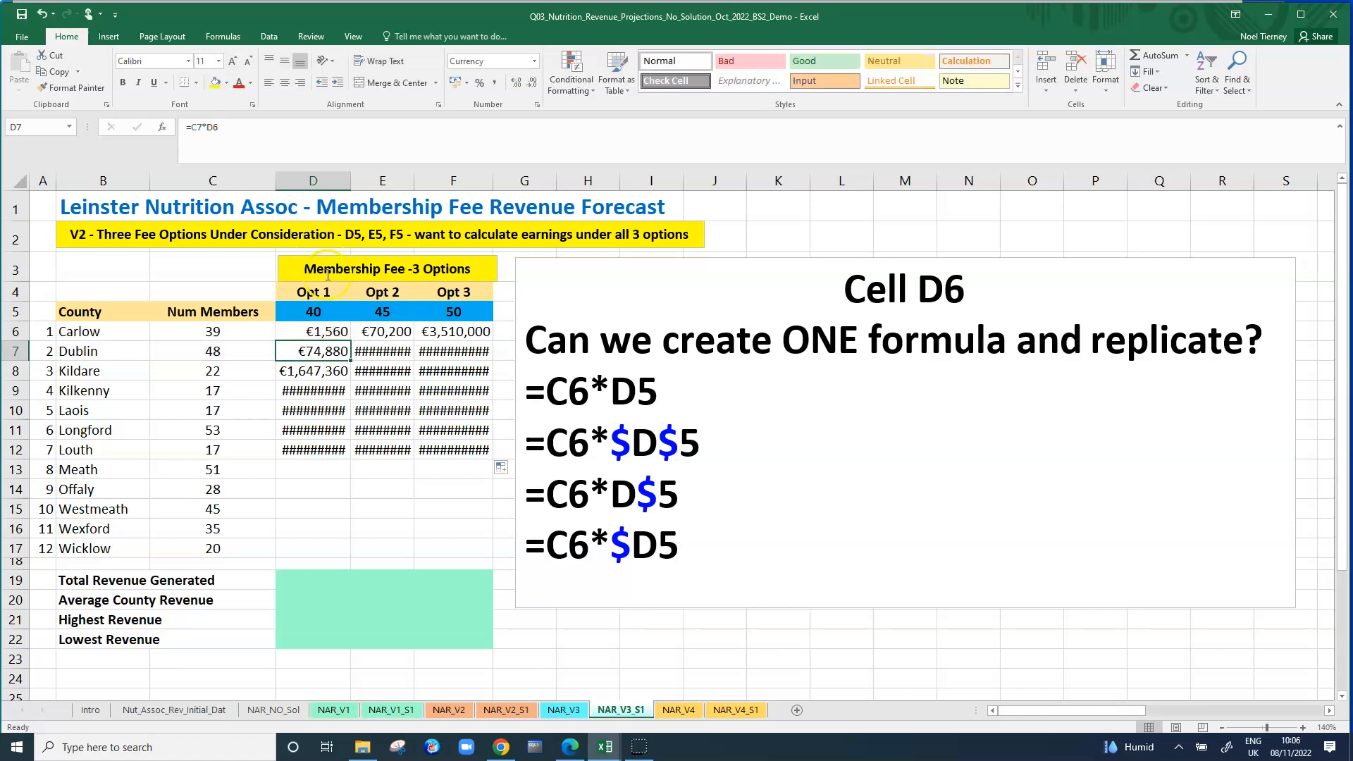
pyautogui.click(391, 333)
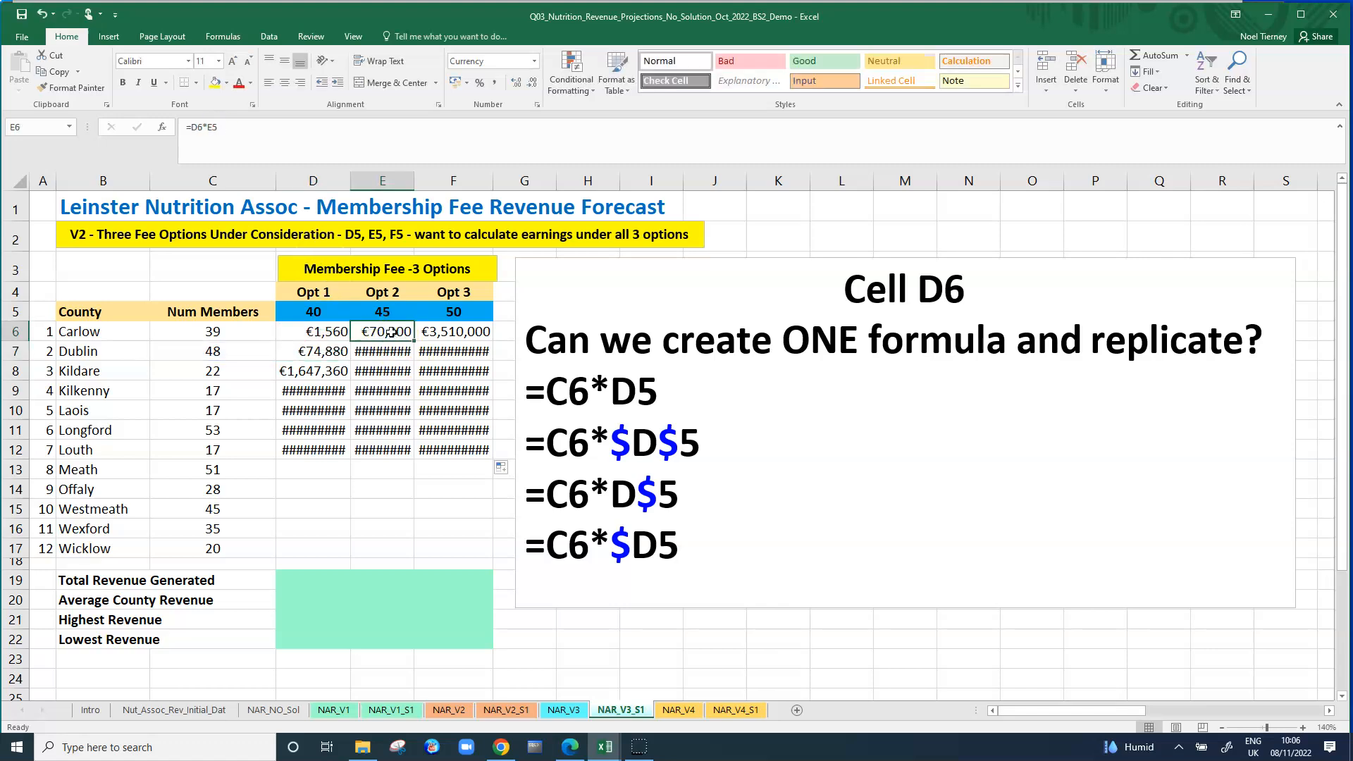
pyautogui.click(194, 128)
pyautogui.click(444, 333)
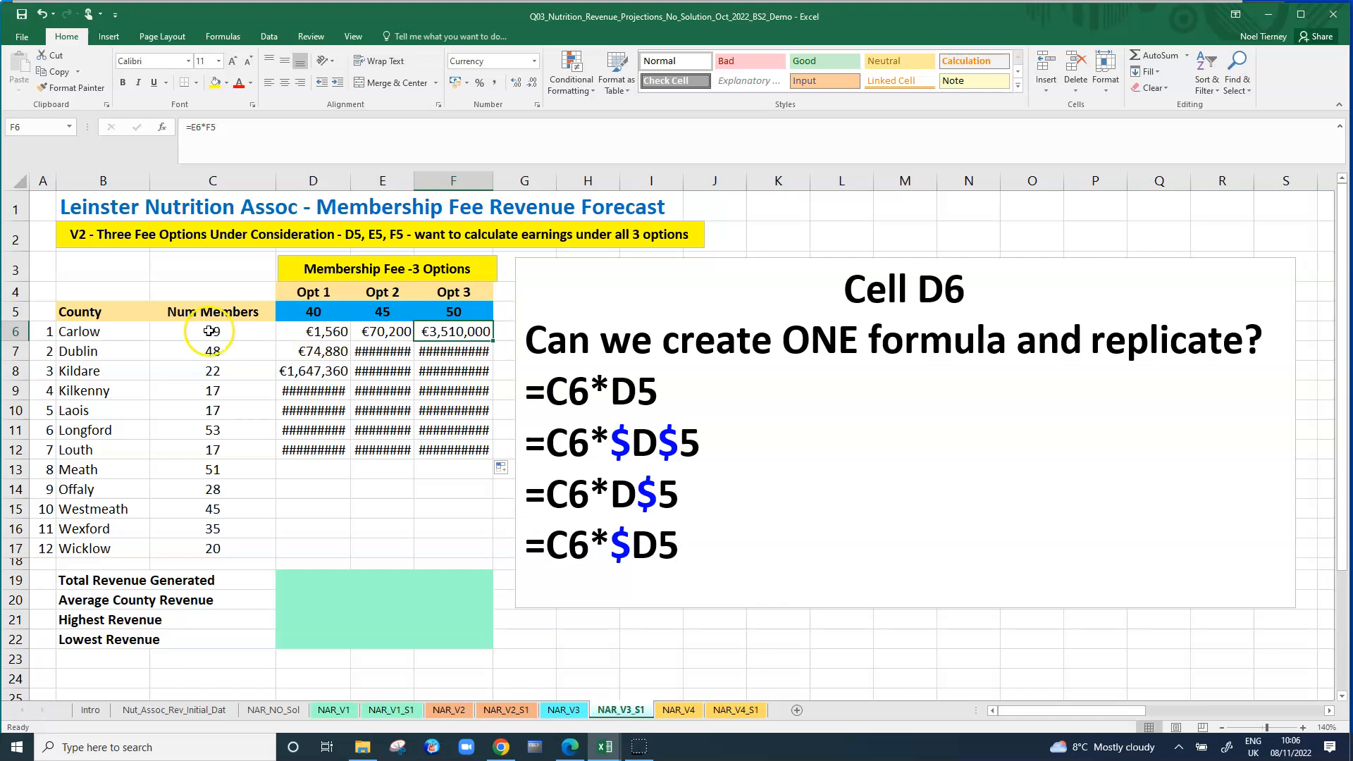
pyautogui.click(377, 334)
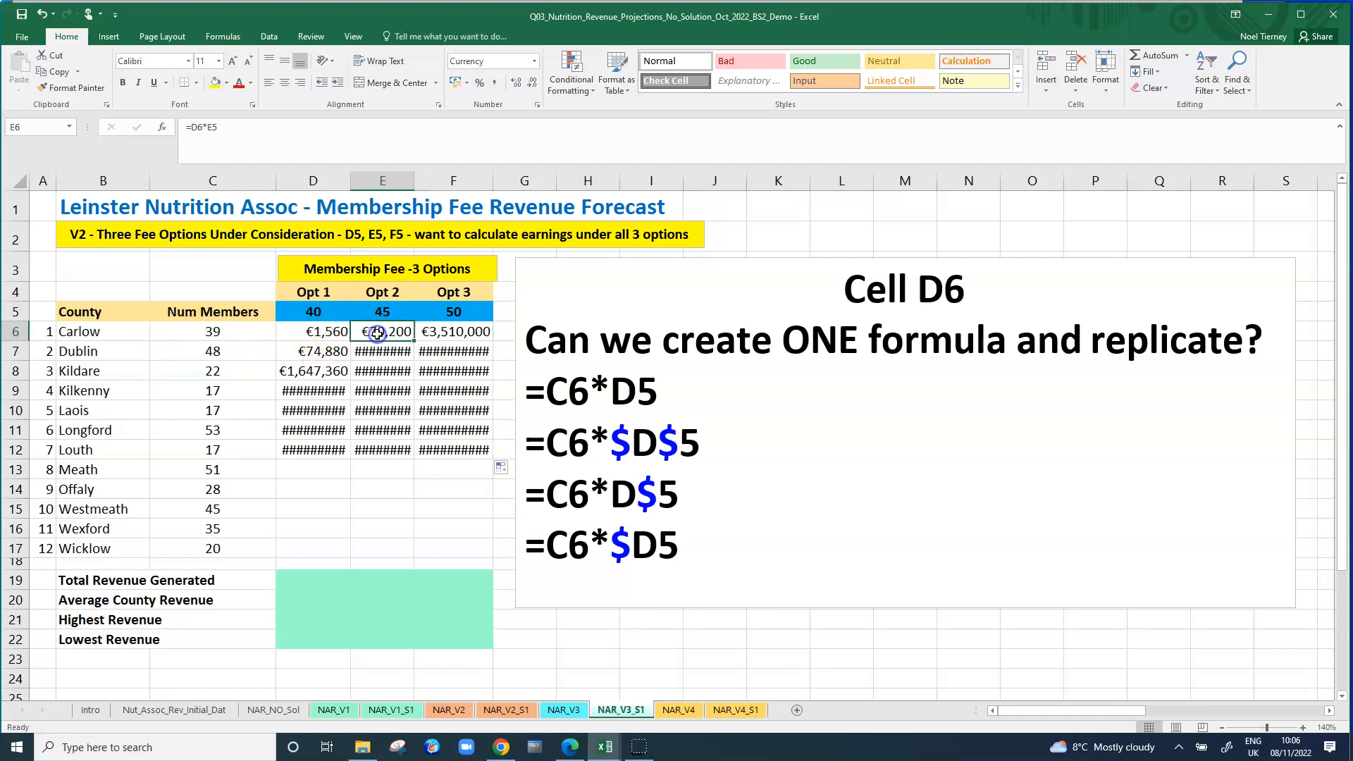
pyautogui.click(211, 128)
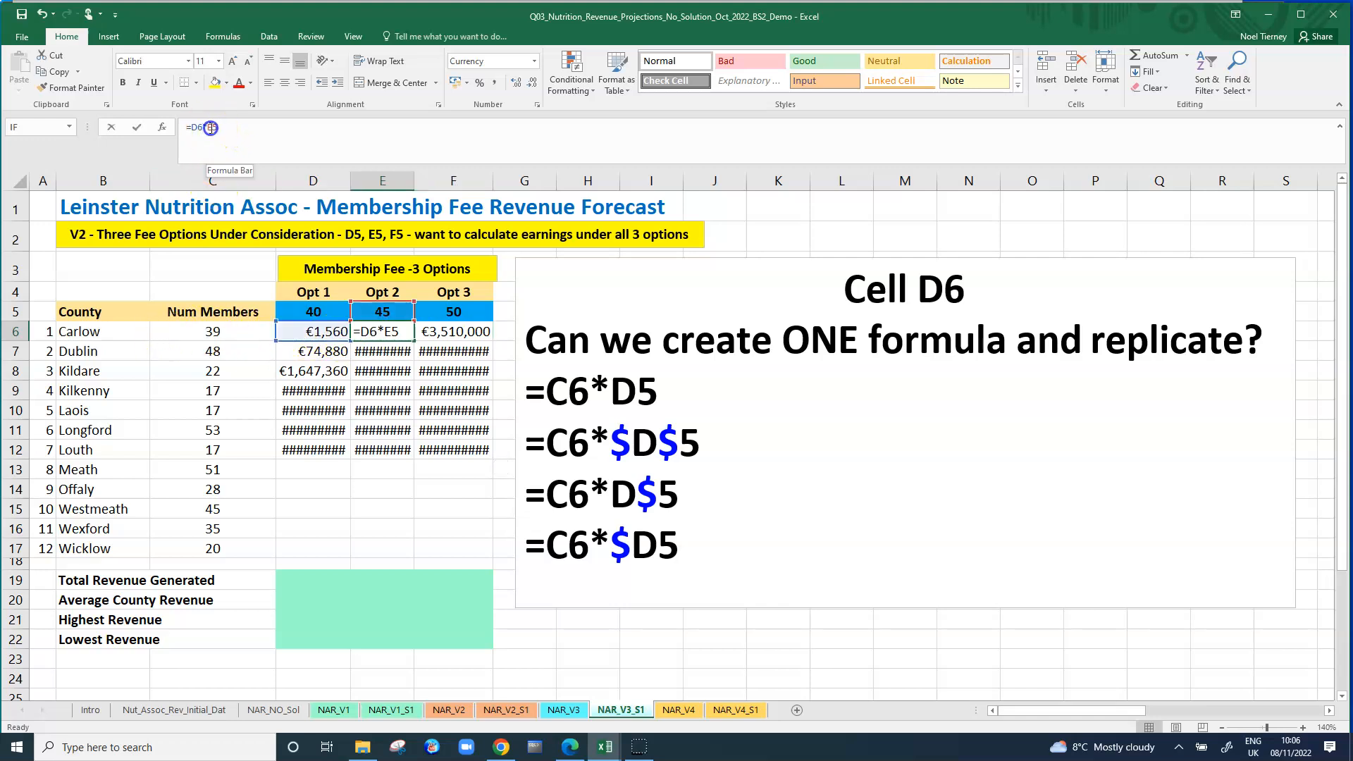
pyautogui.hotkey('ctrl', 'Return')
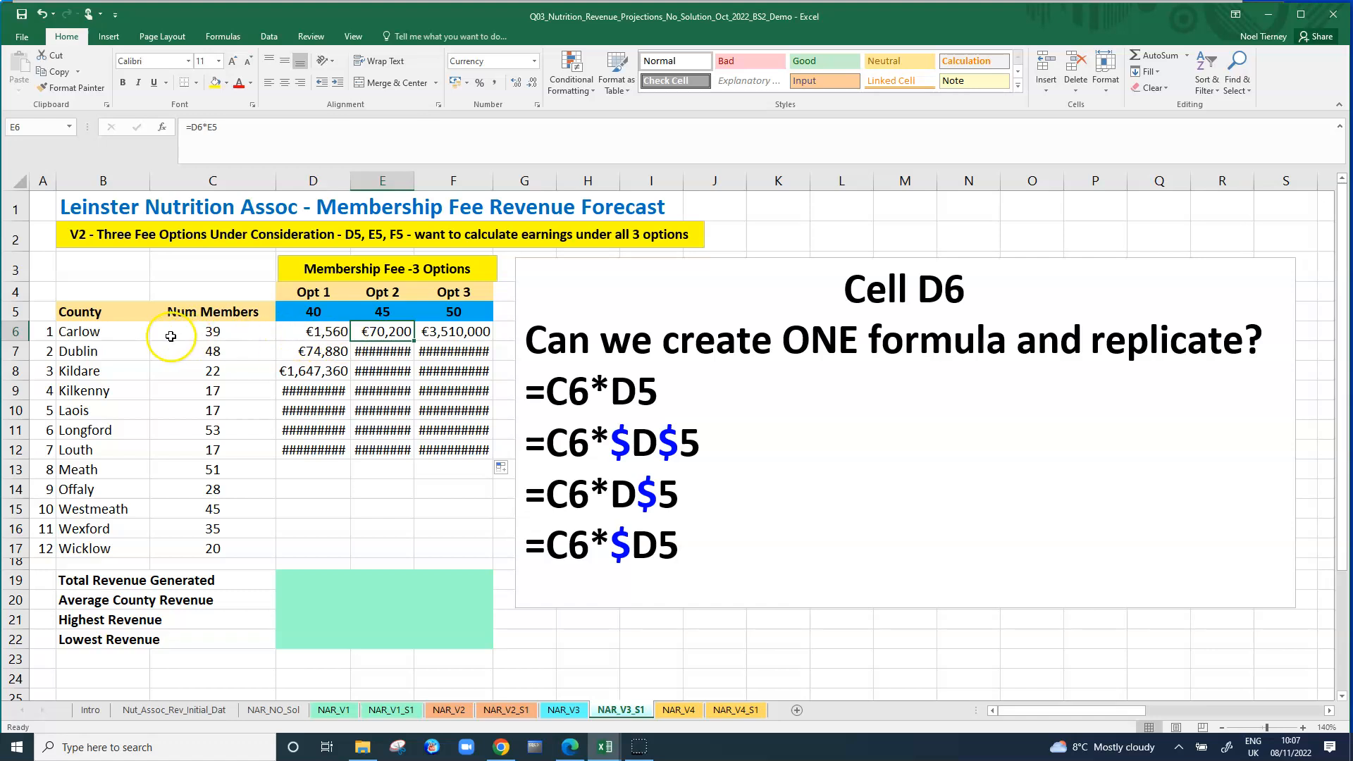
pyautogui.click(310, 332)
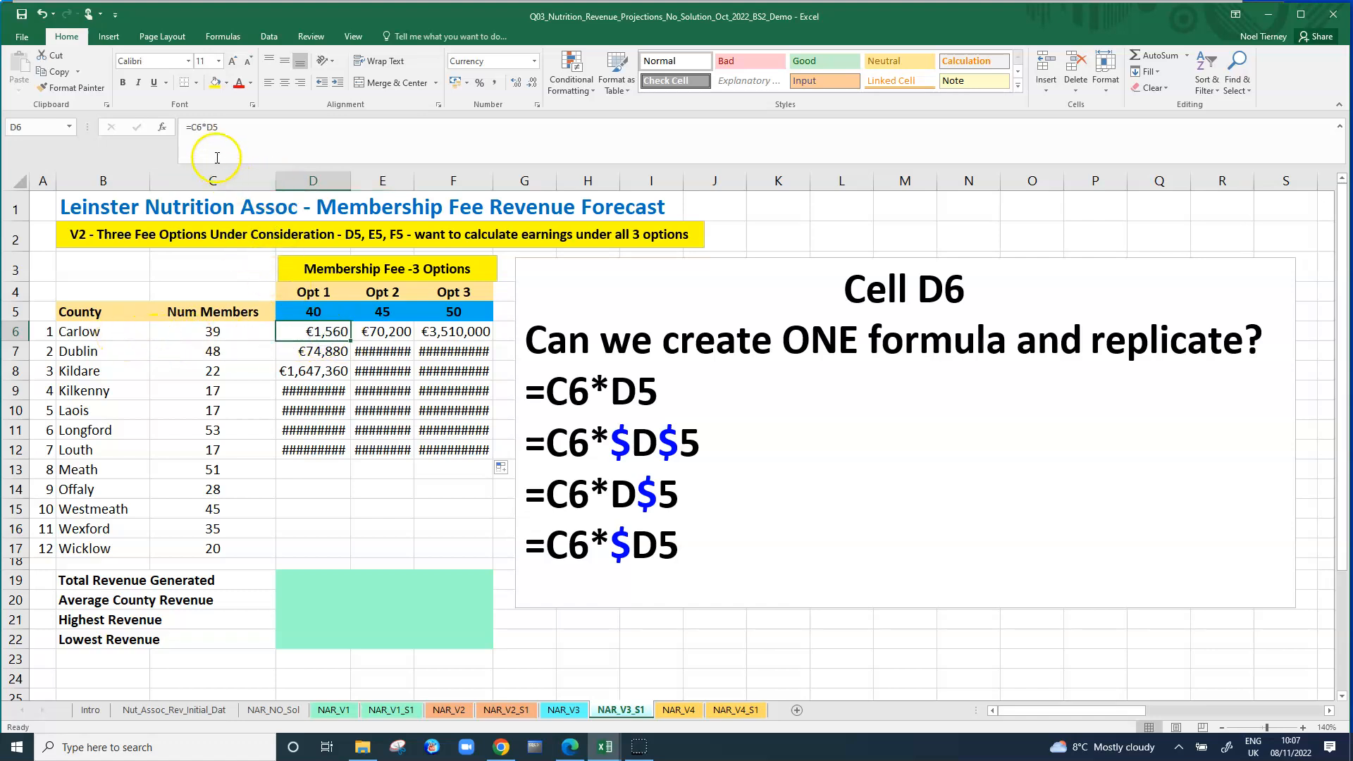
# Inspect the first cell reference of the formulas in D6, E6 and F6 to compare which cell each multiplies by its fee.
pyautogui.click(195, 127)
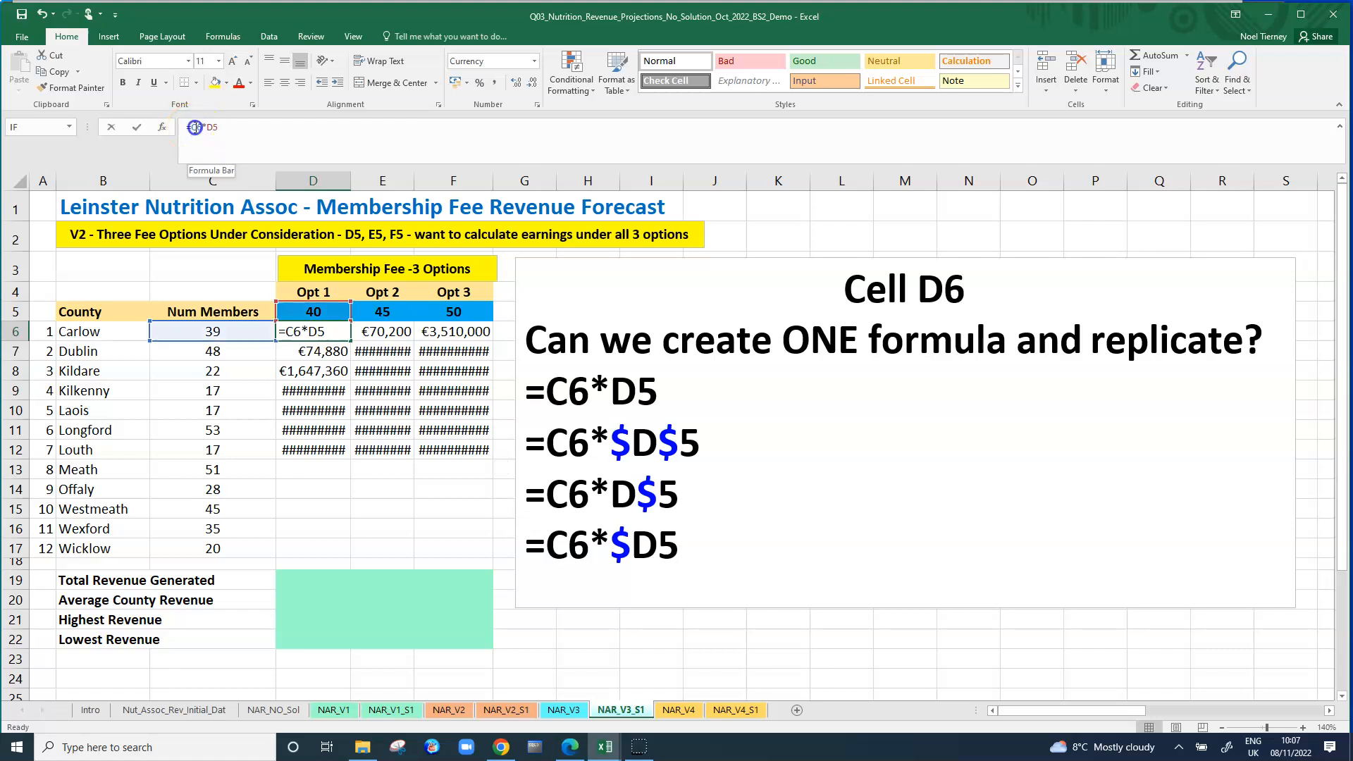
pyautogui.doubleClick(199, 128)
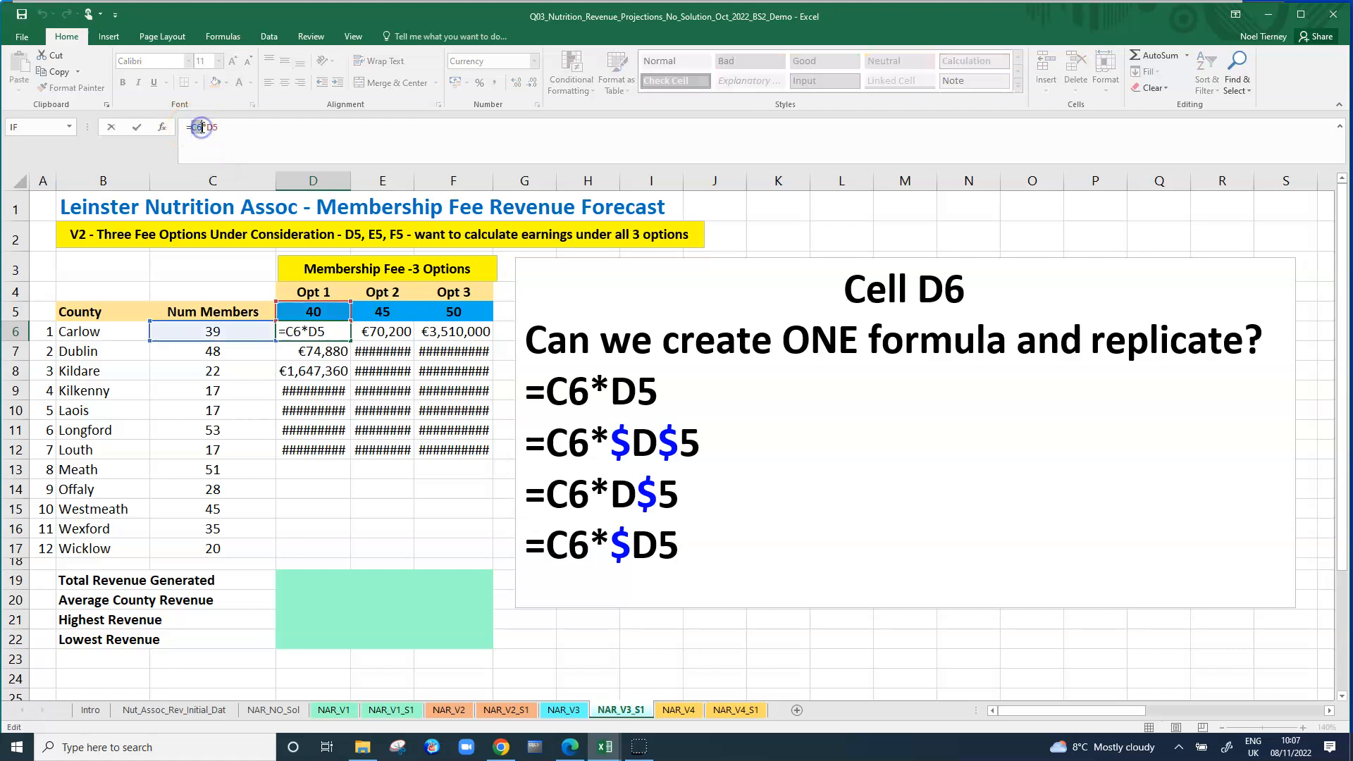
pyautogui.press('Escape')
pyautogui.click(381, 330)
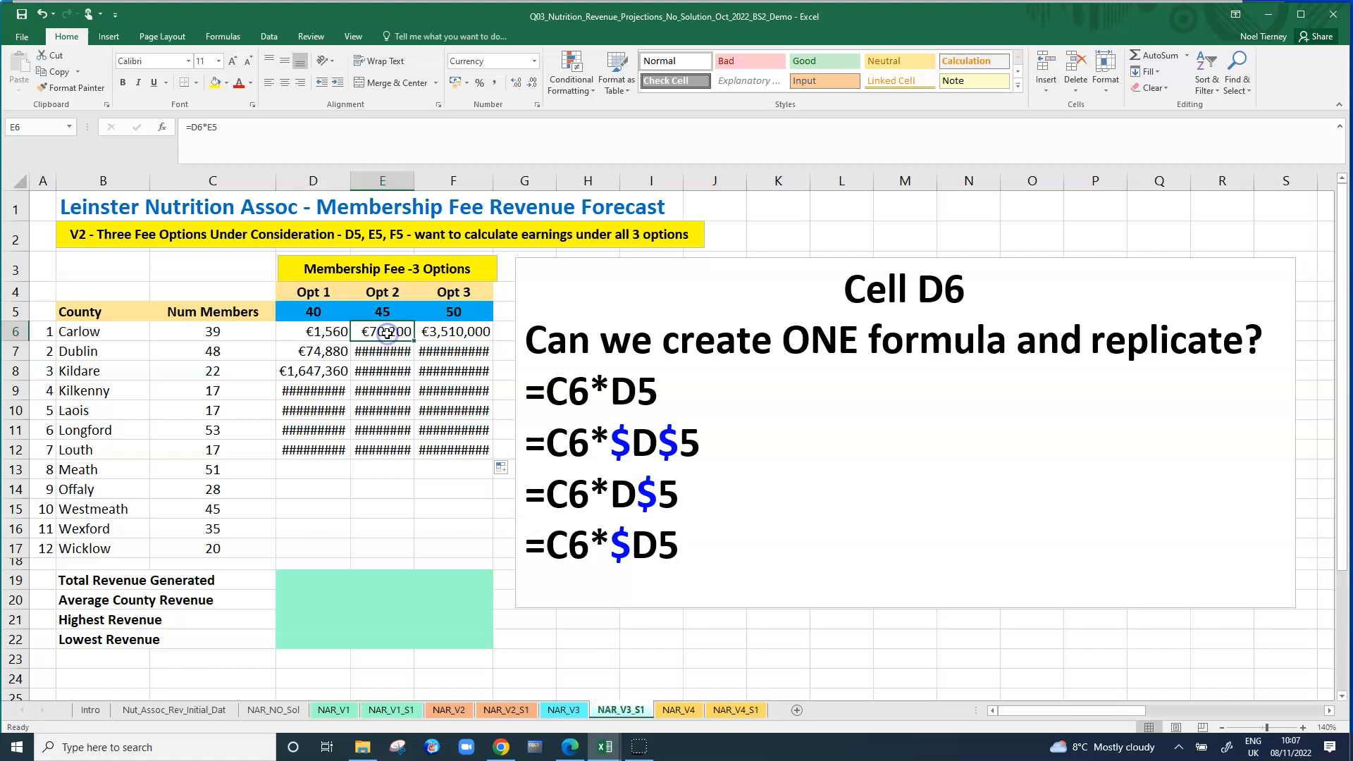
pyautogui.click(194, 126)
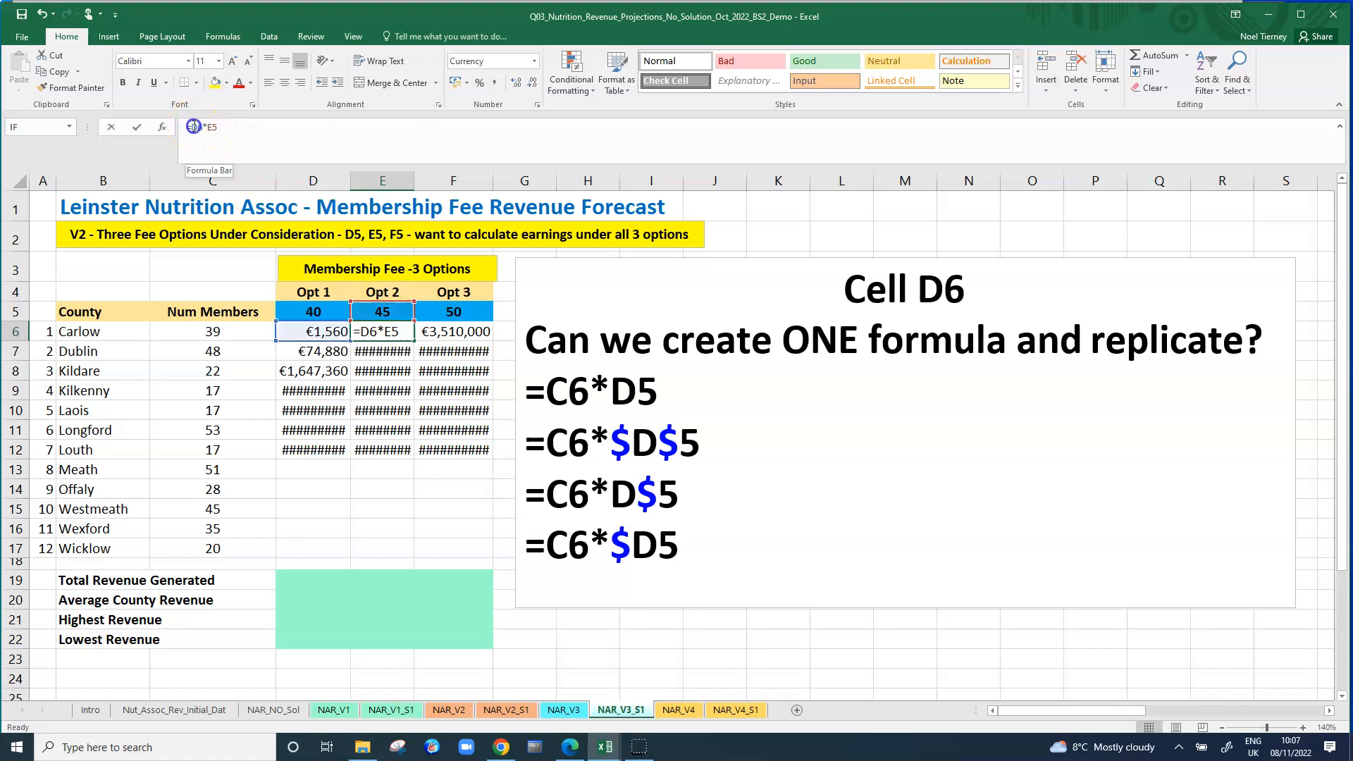
pyautogui.press('Escape')
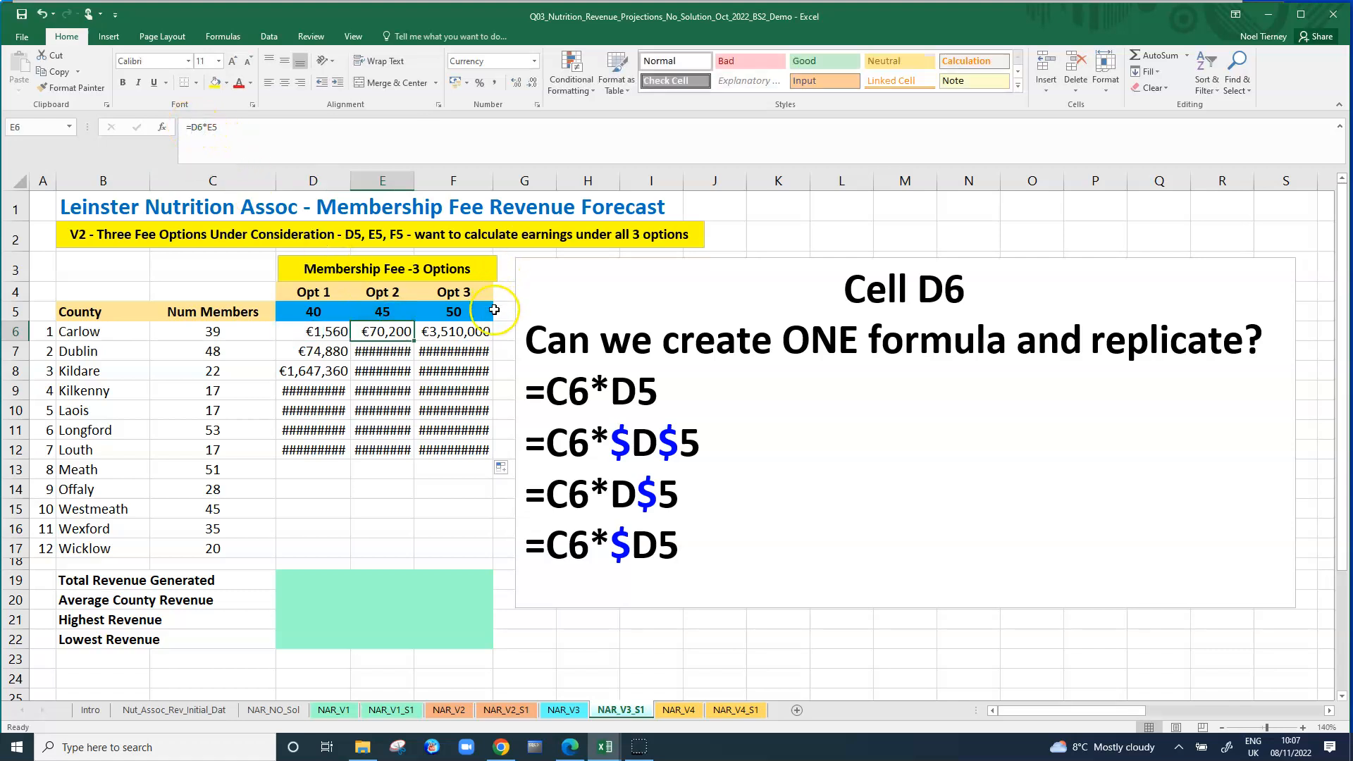
pyautogui.click(468, 330)
pyautogui.click(194, 128)
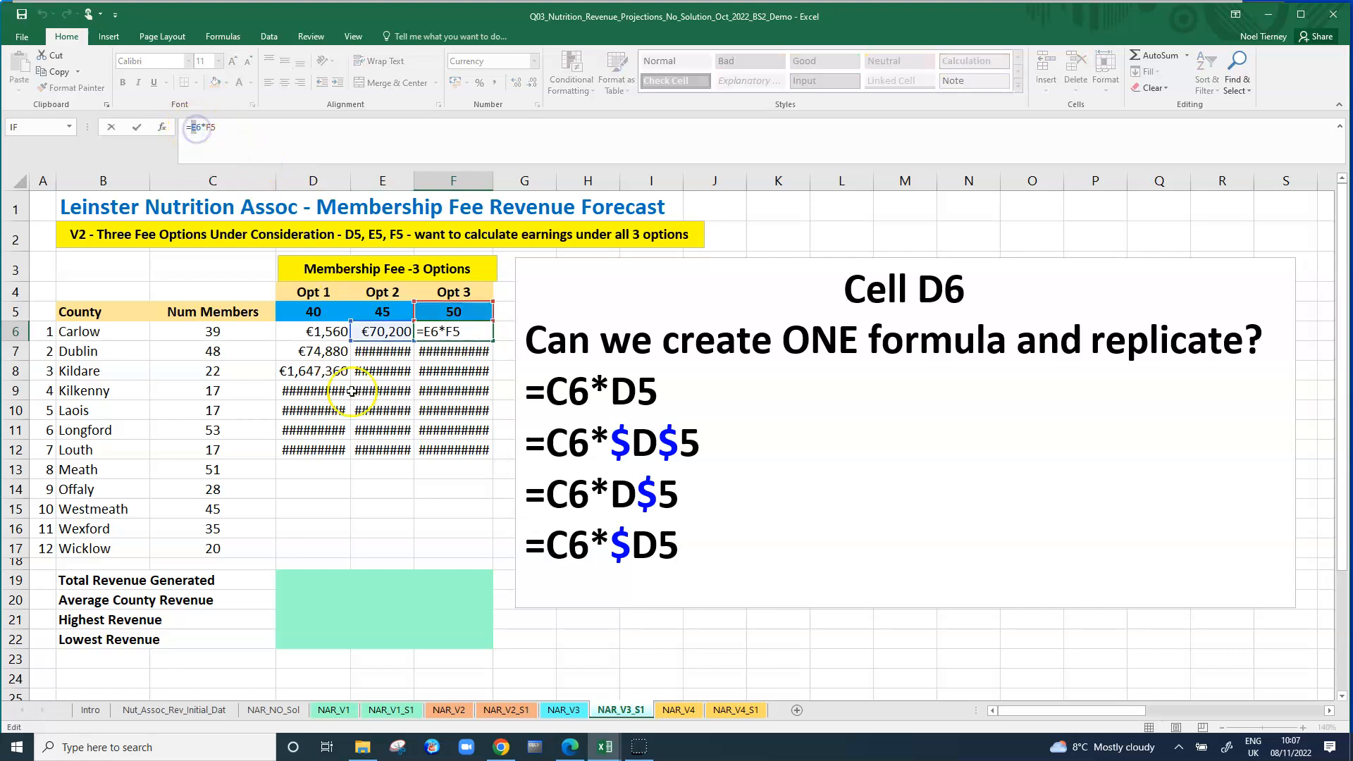
pyautogui.press('Escape')
pyautogui.click(440, 334)
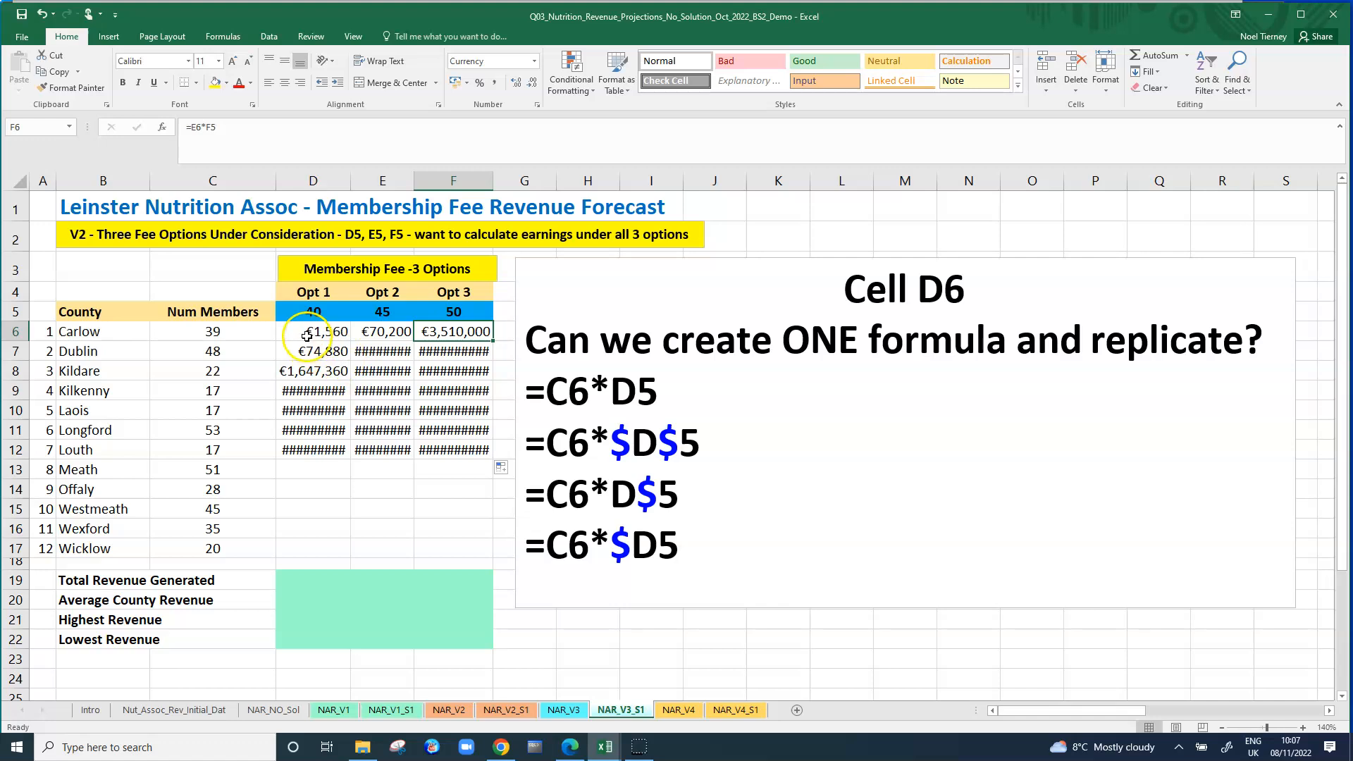
# Clear the copied formulas from D7:F12 and E6:F6, leaving only the formula in D6.
pyautogui.moveTo(307, 336); pyautogui.dragTo(441, 435)
pyautogui.moveTo(313, 351); pyautogui.dragTo(443, 455)
pyautogui.press('Delete')
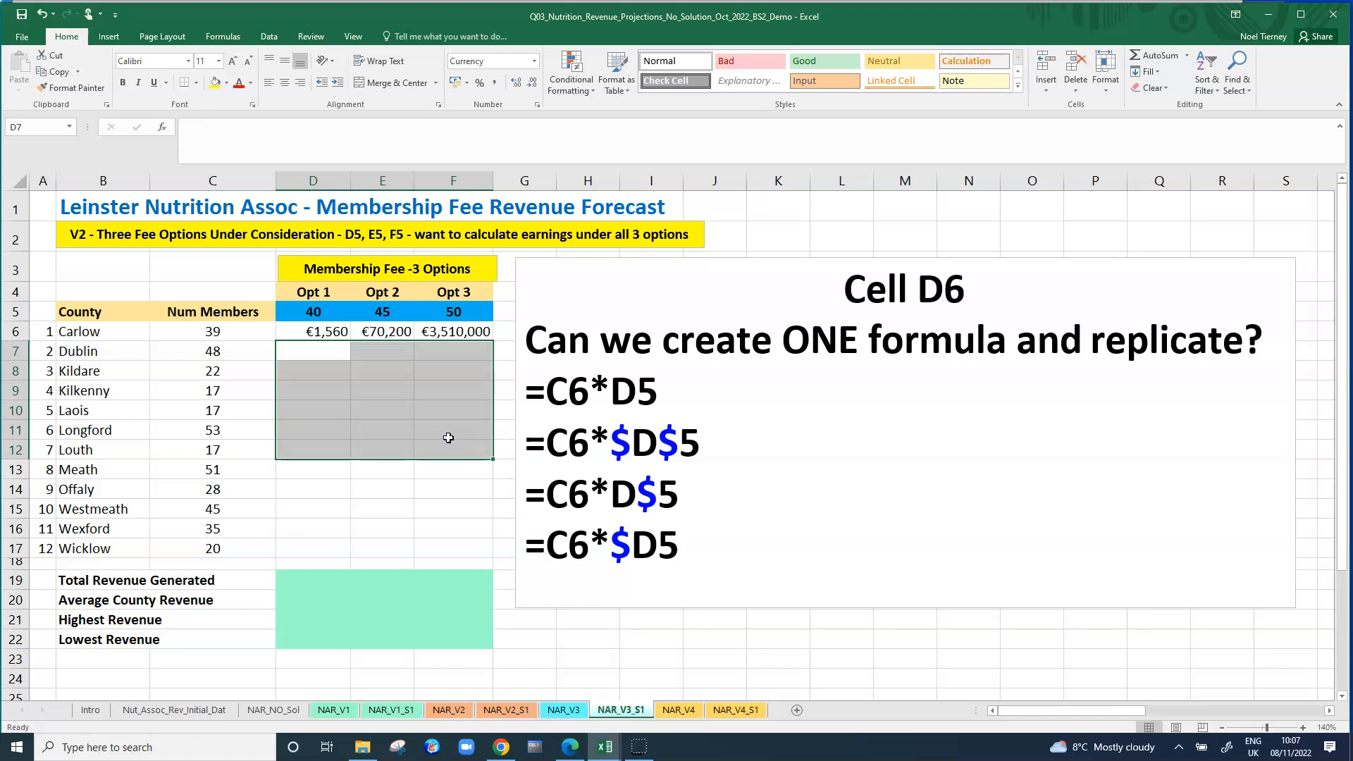
pyautogui.moveTo(387, 329); pyautogui.dragTo(448, 331)
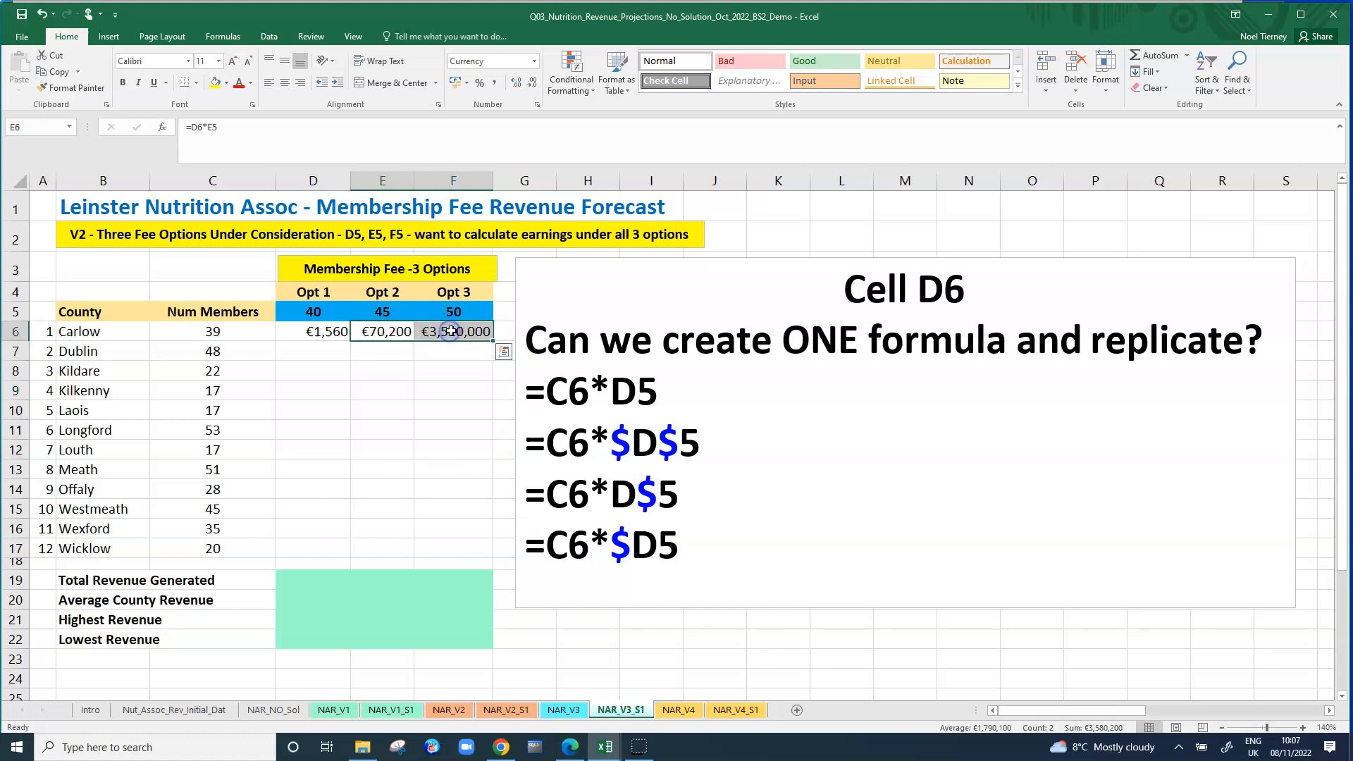
pyautogui.press('Delete')
pyautogui.click(445, 387)
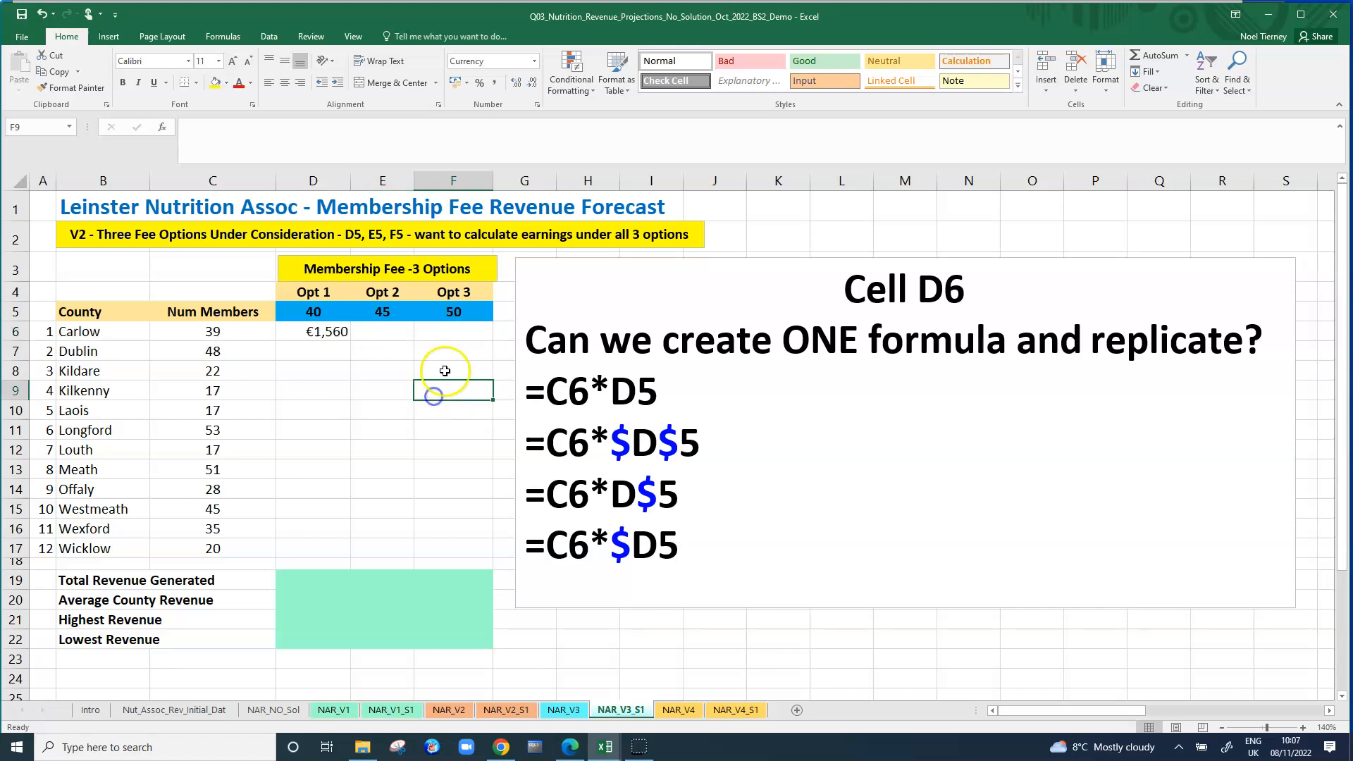
# Make the fee reference in cell D6 absolute so the formula reads =C6*$D$5.
pyautogui.click(321, 332)
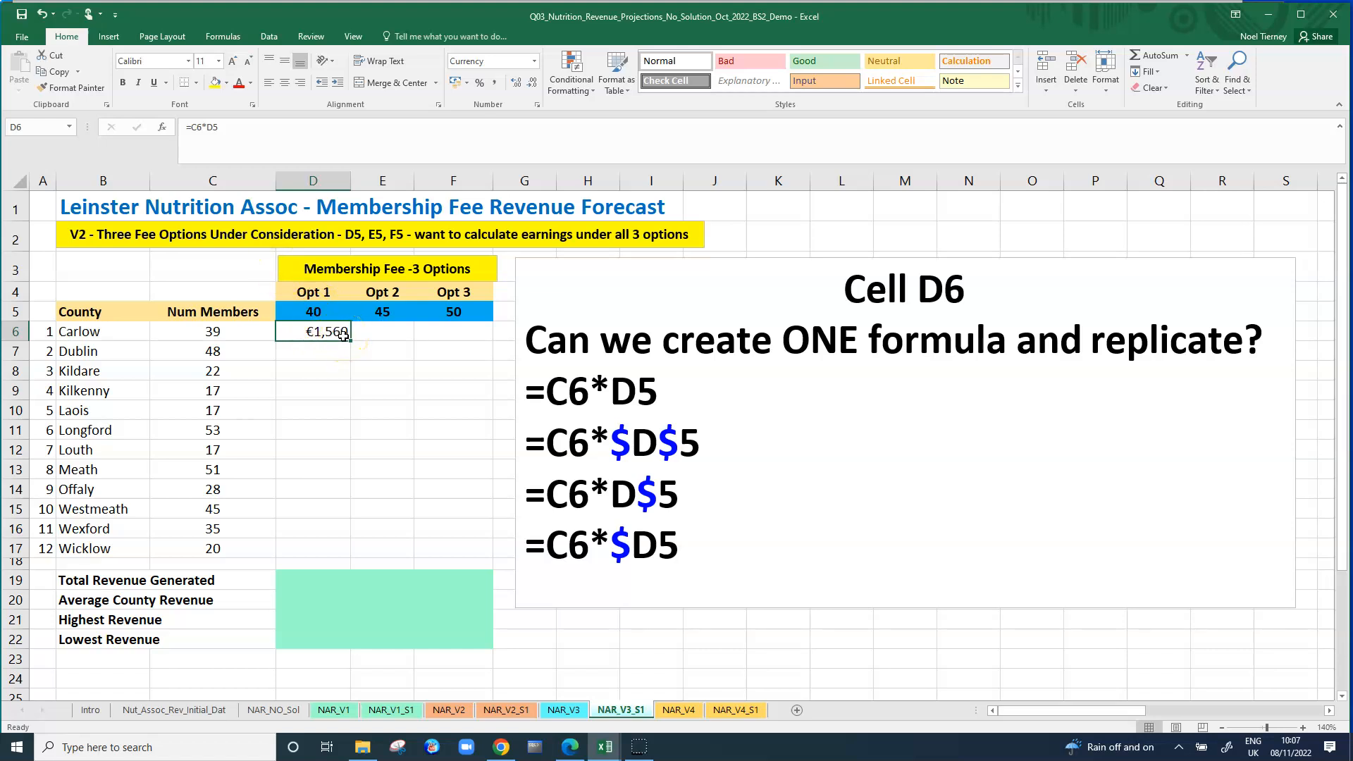
pyautogui.click(215, 127)
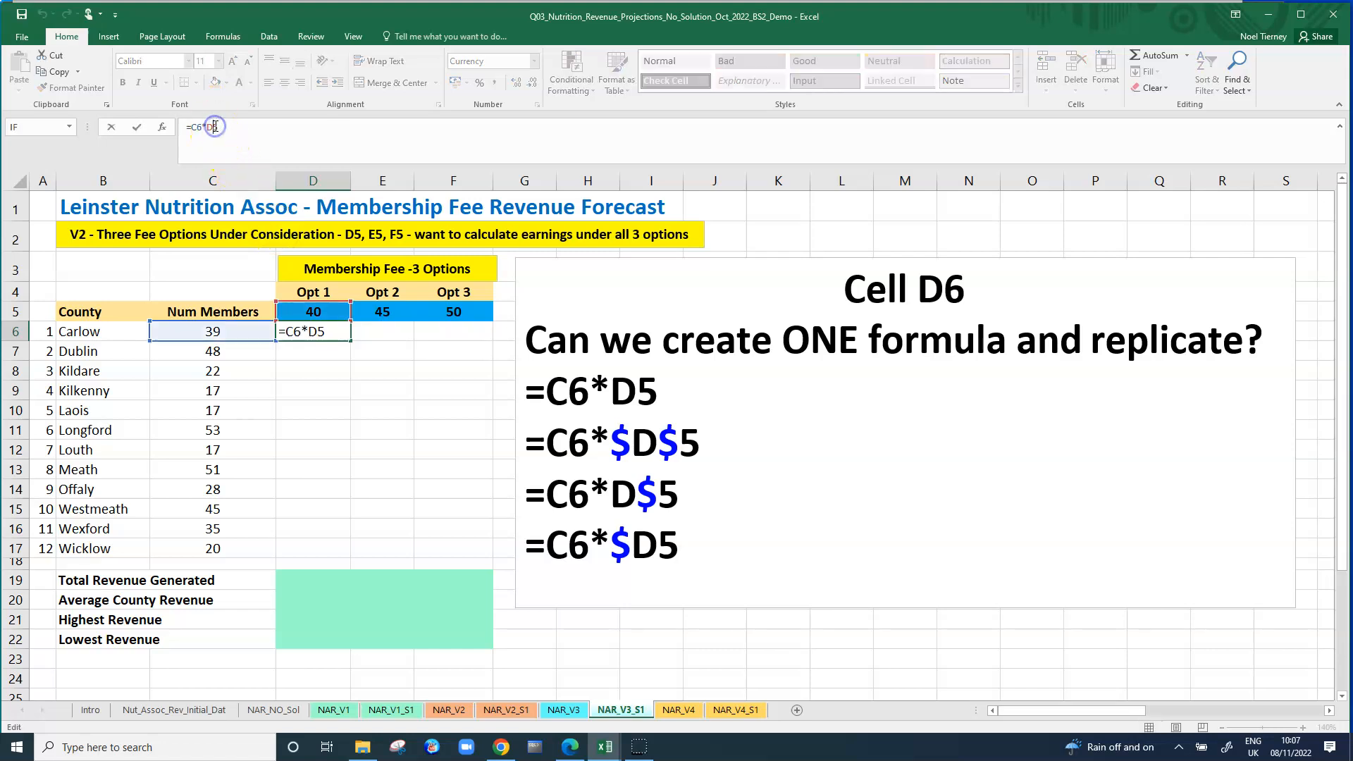
pyautogui.press('F4')
pyautogui.press('Return')
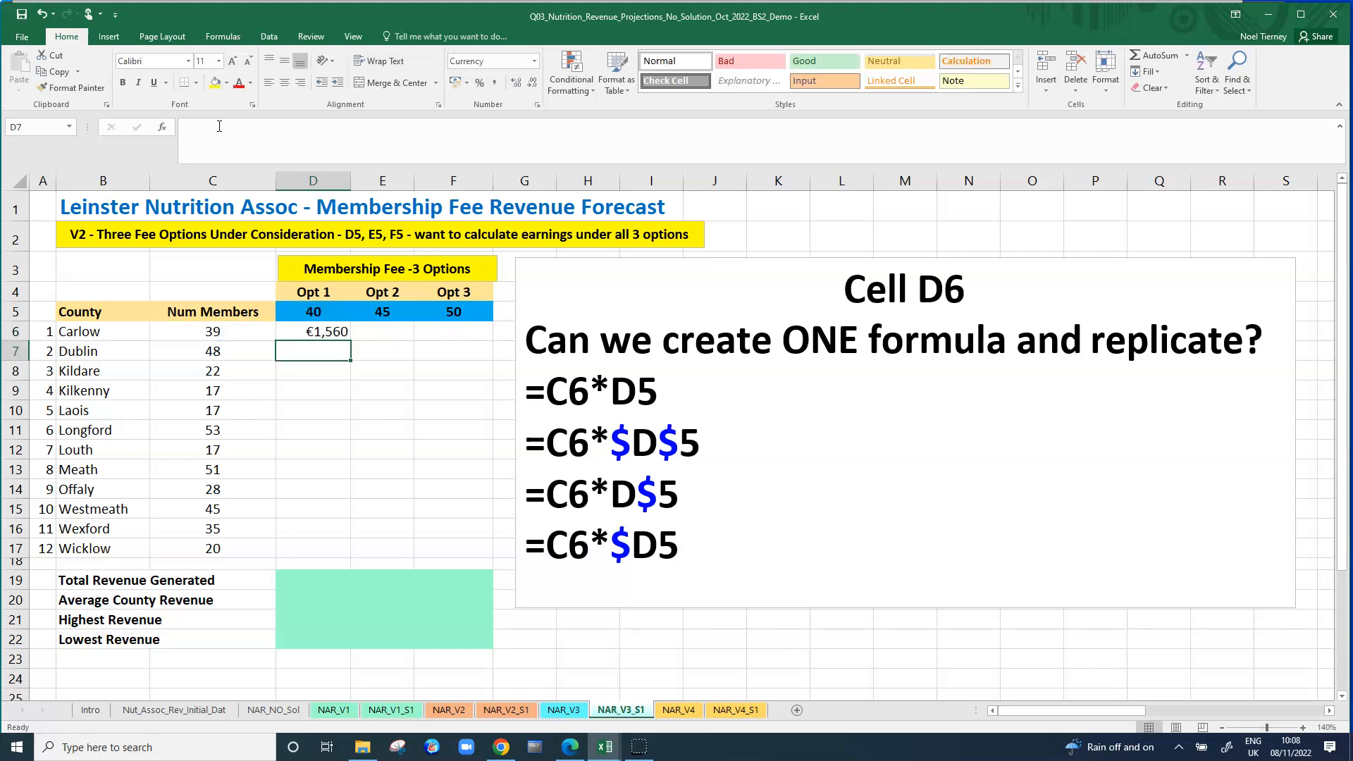
# Copy the D6 formula down to D17 and check the cell references in D6, D7 and D17.
pyautogui.click(354, 379)
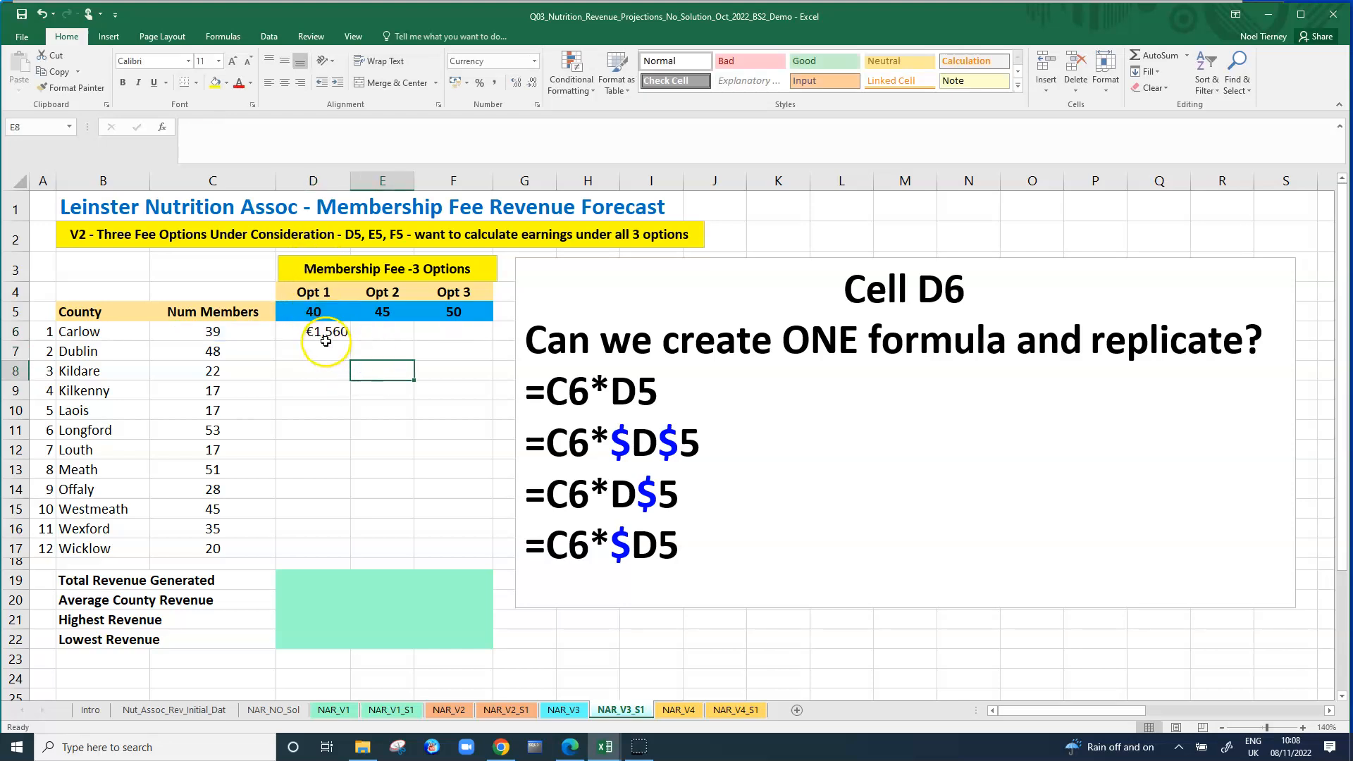
pyautogui.click(326, 337)
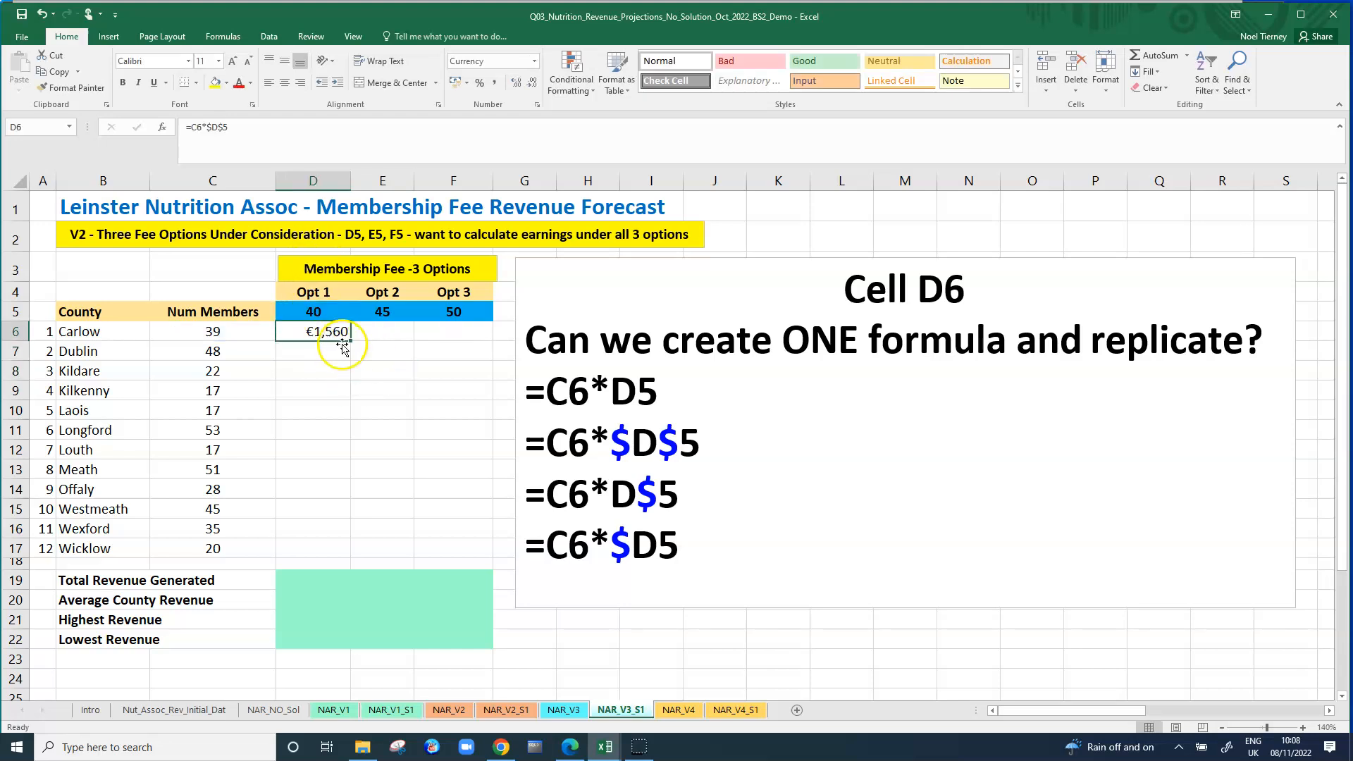
pyautogui.moveTo(350, 341); pyautogui.dragTo(355, 555)
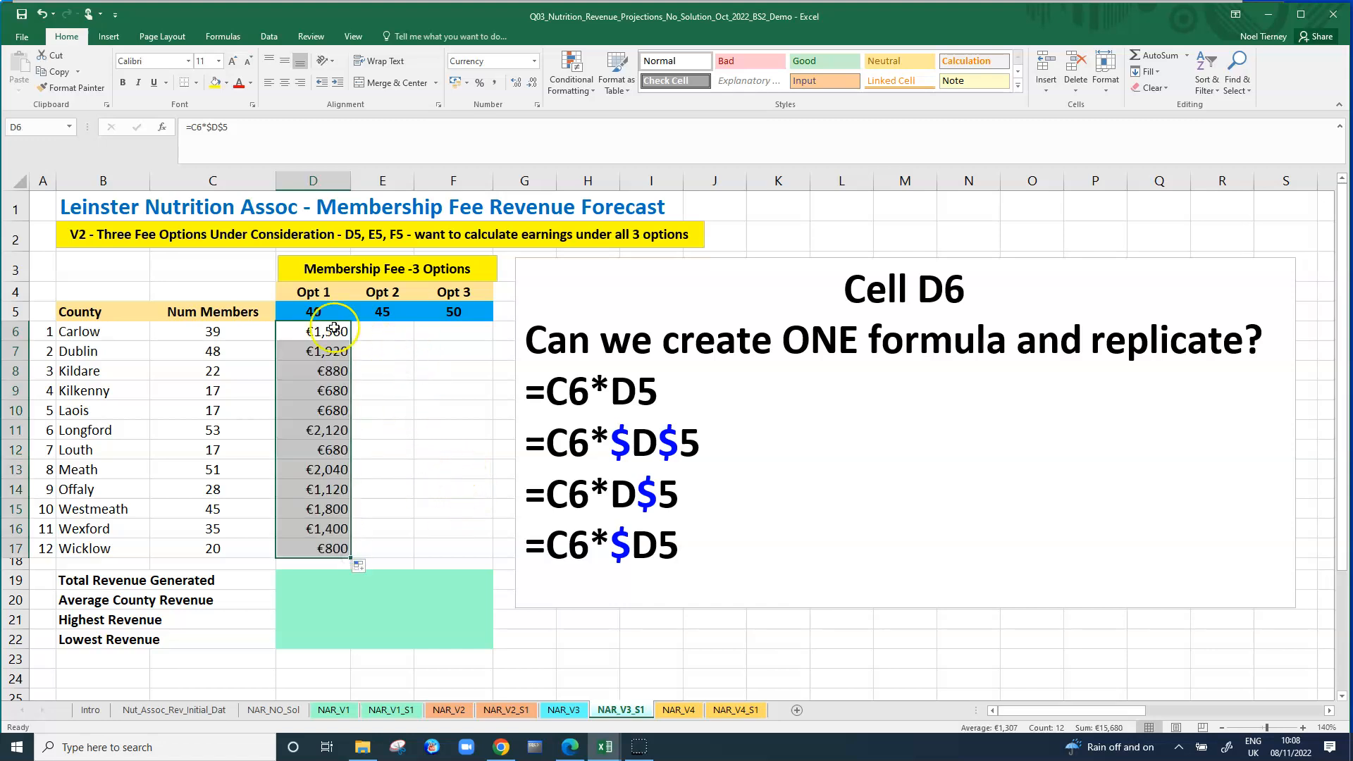
pyautogui.click(296, 331)
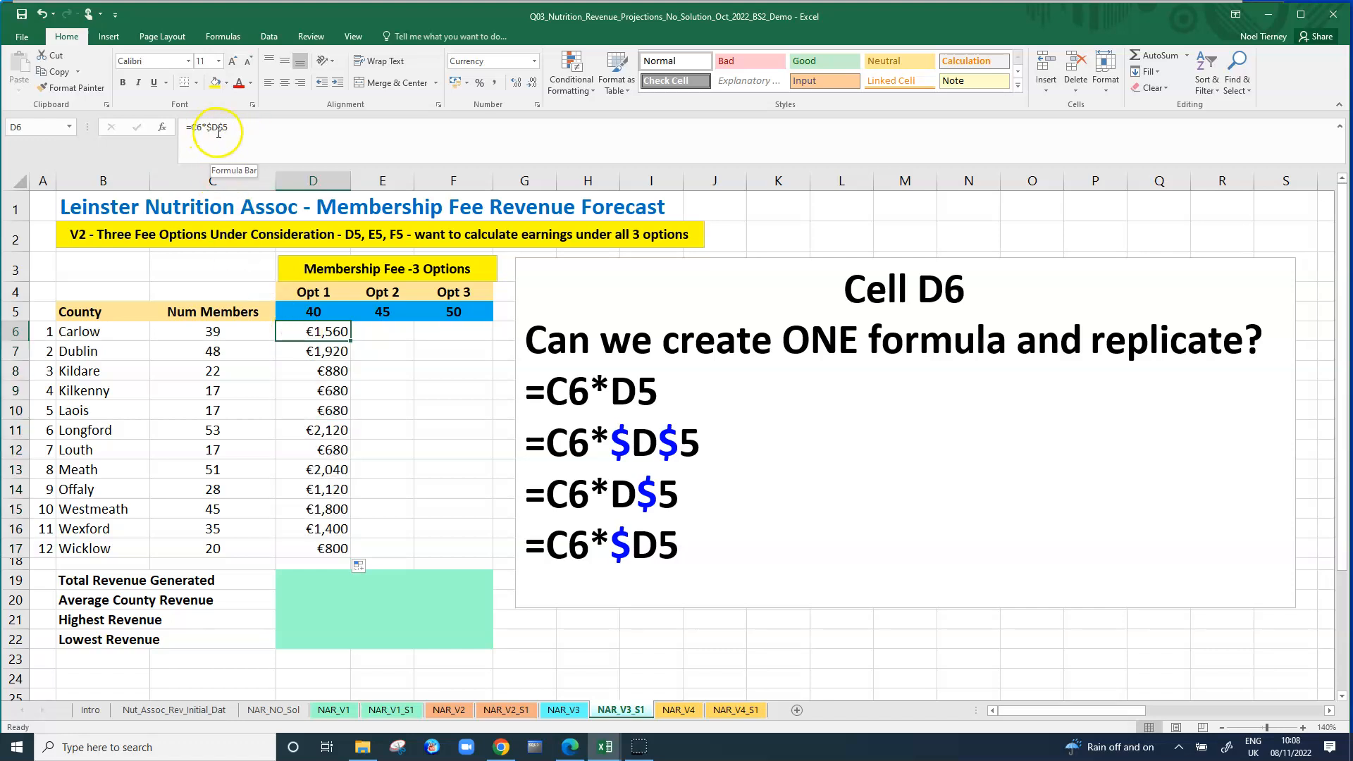
pyautogui.click(315, 351)
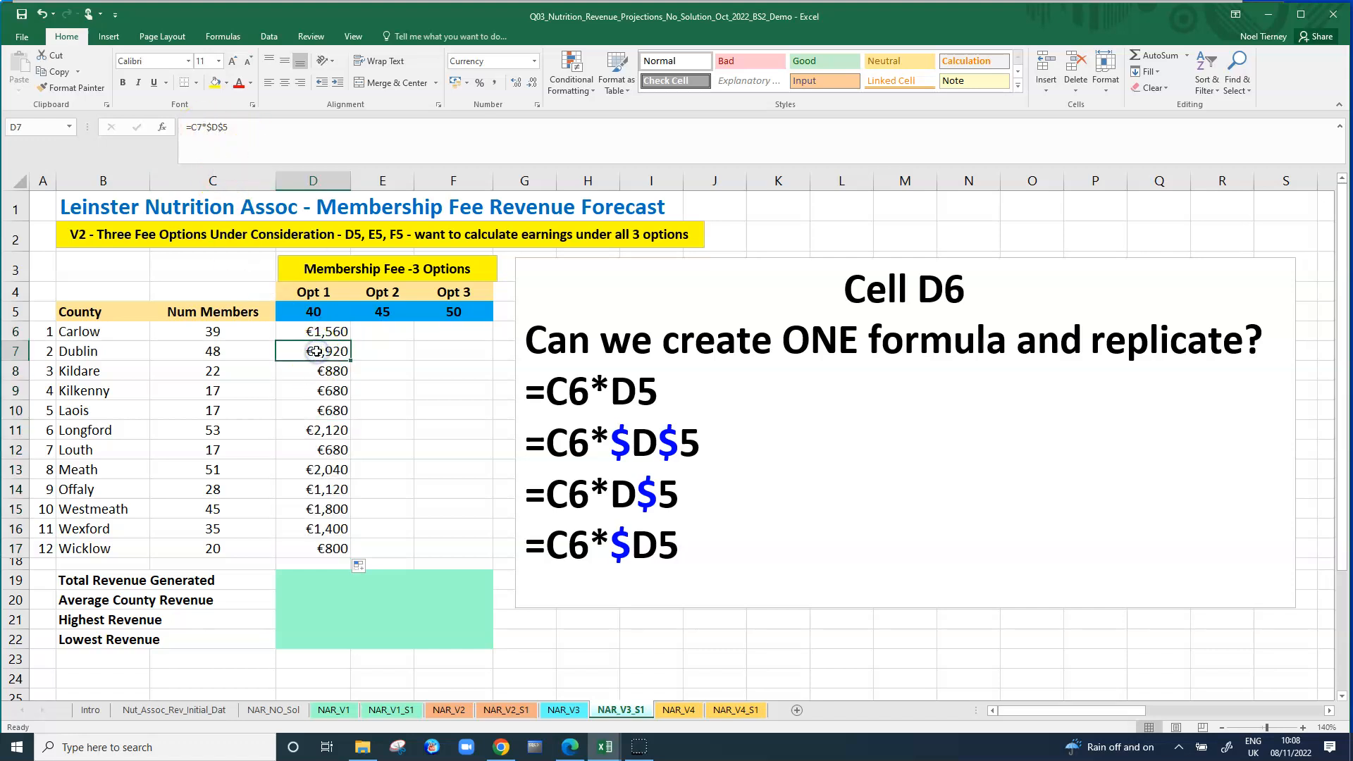
pyautogui.click(328, 546)
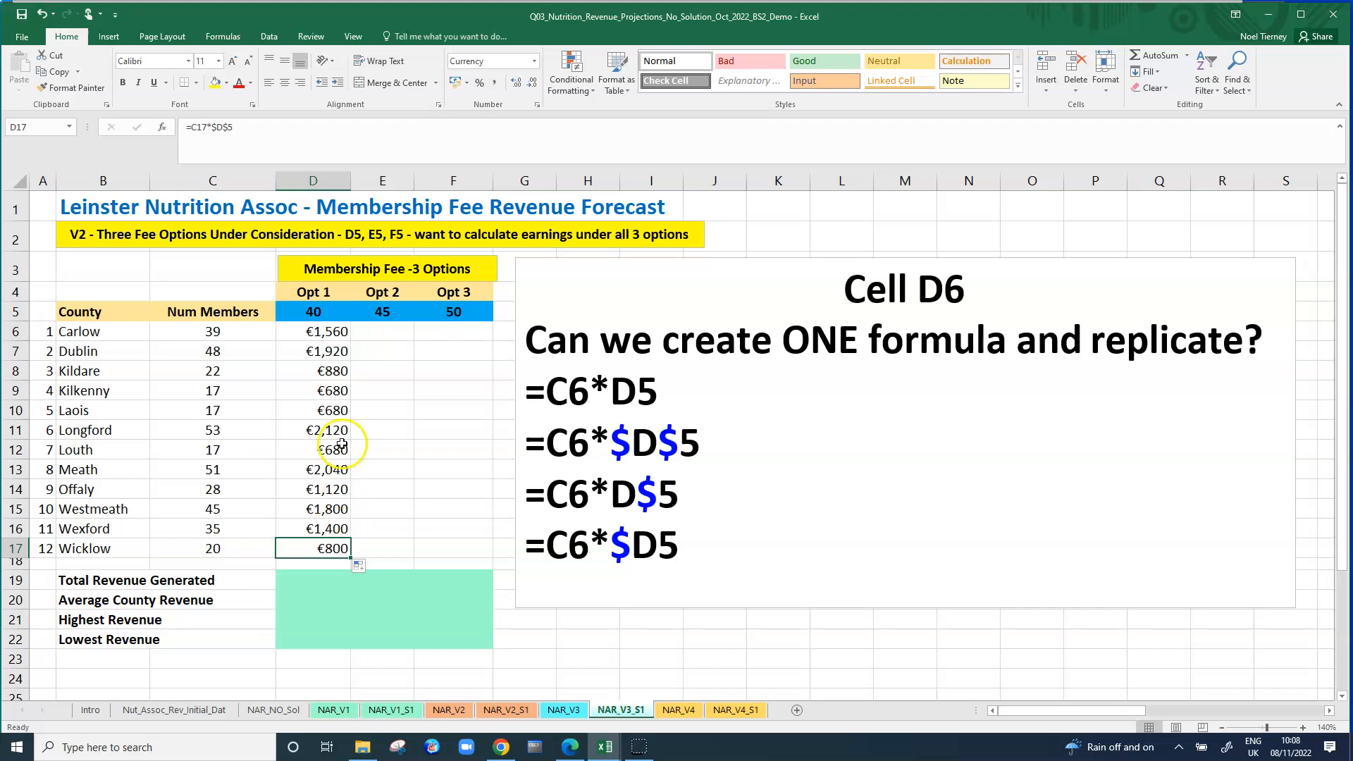
# Copy the Opt 1 formulas across to fill E6:F17 and compare the references in D6, E6 and F6.
pyautogui.moveTo(340, 328); pyautogui.dragTo(459, 557)
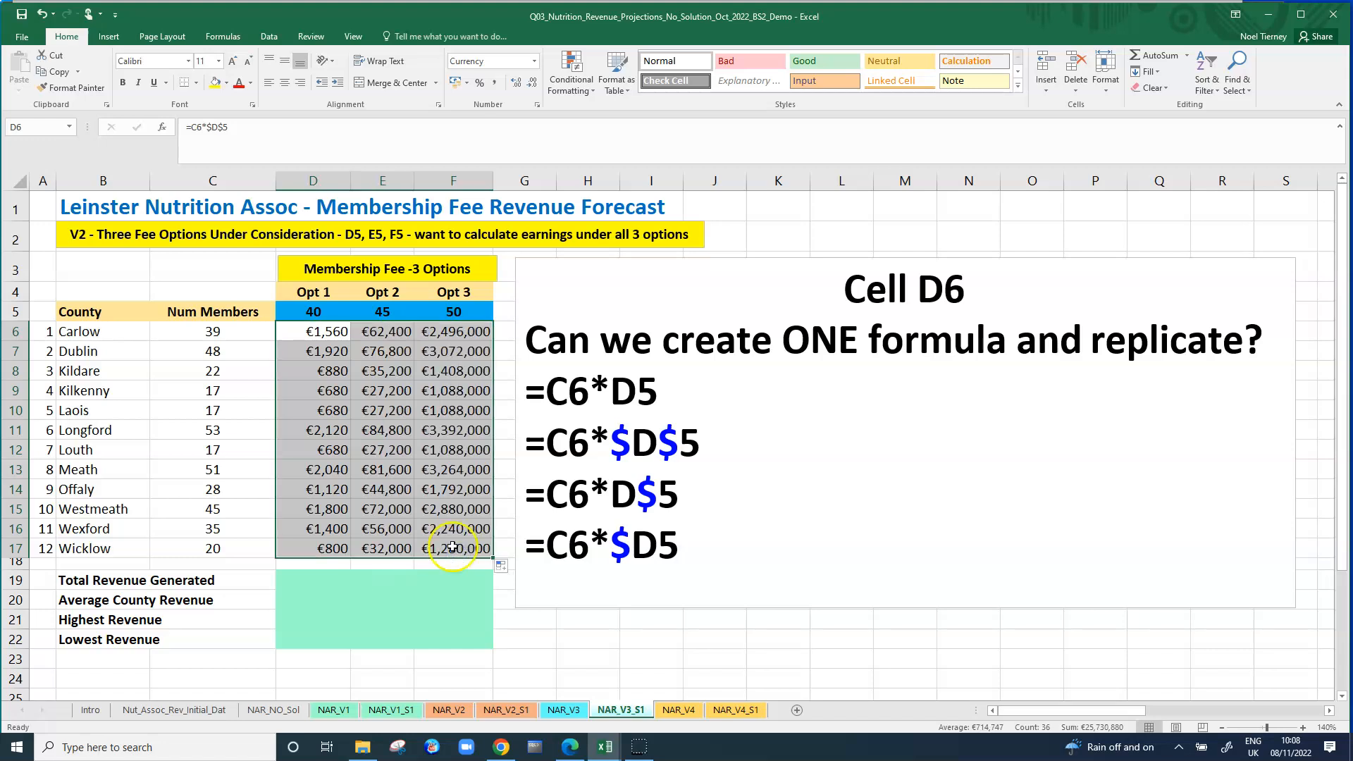
pyautogui.click(373, 430)
pyautogui.click(324, 331)
pyautogui.click(381, 331)
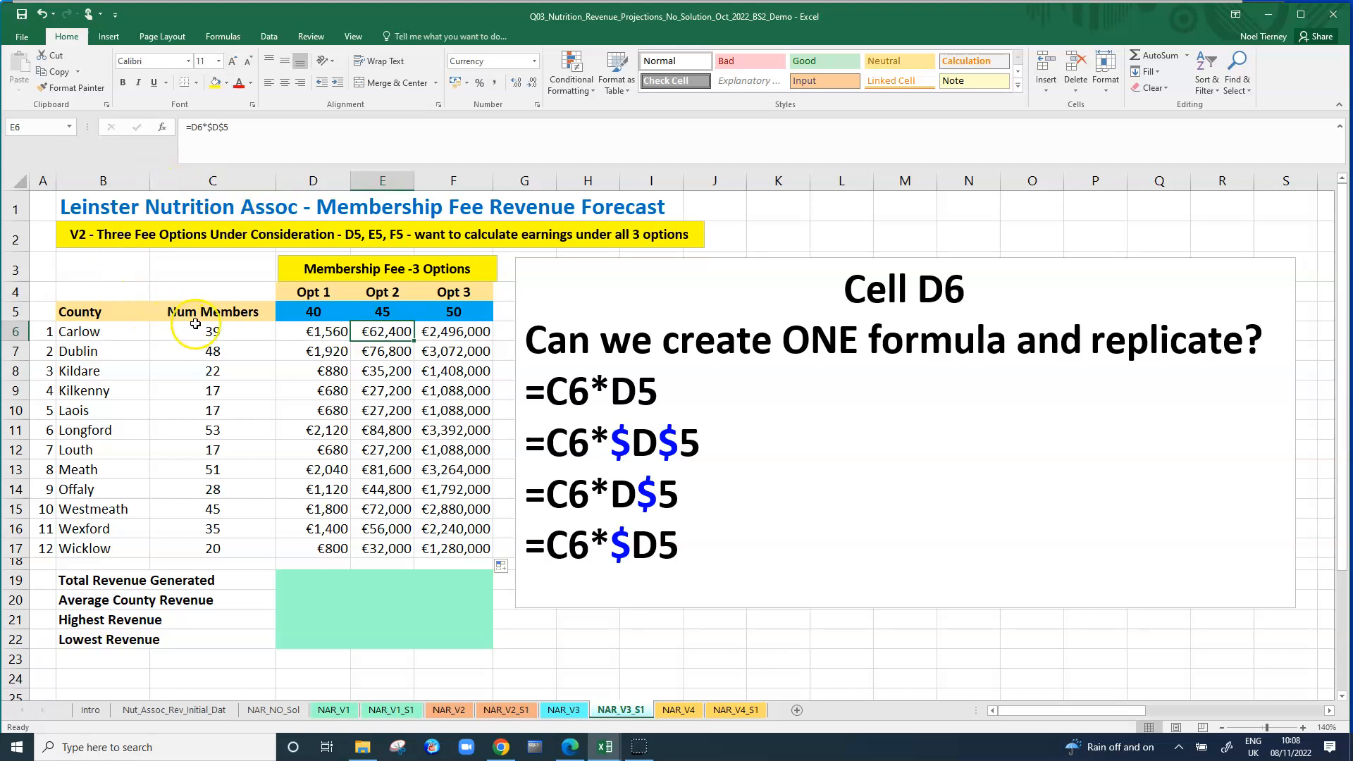
pyautogui.click(441, 333)
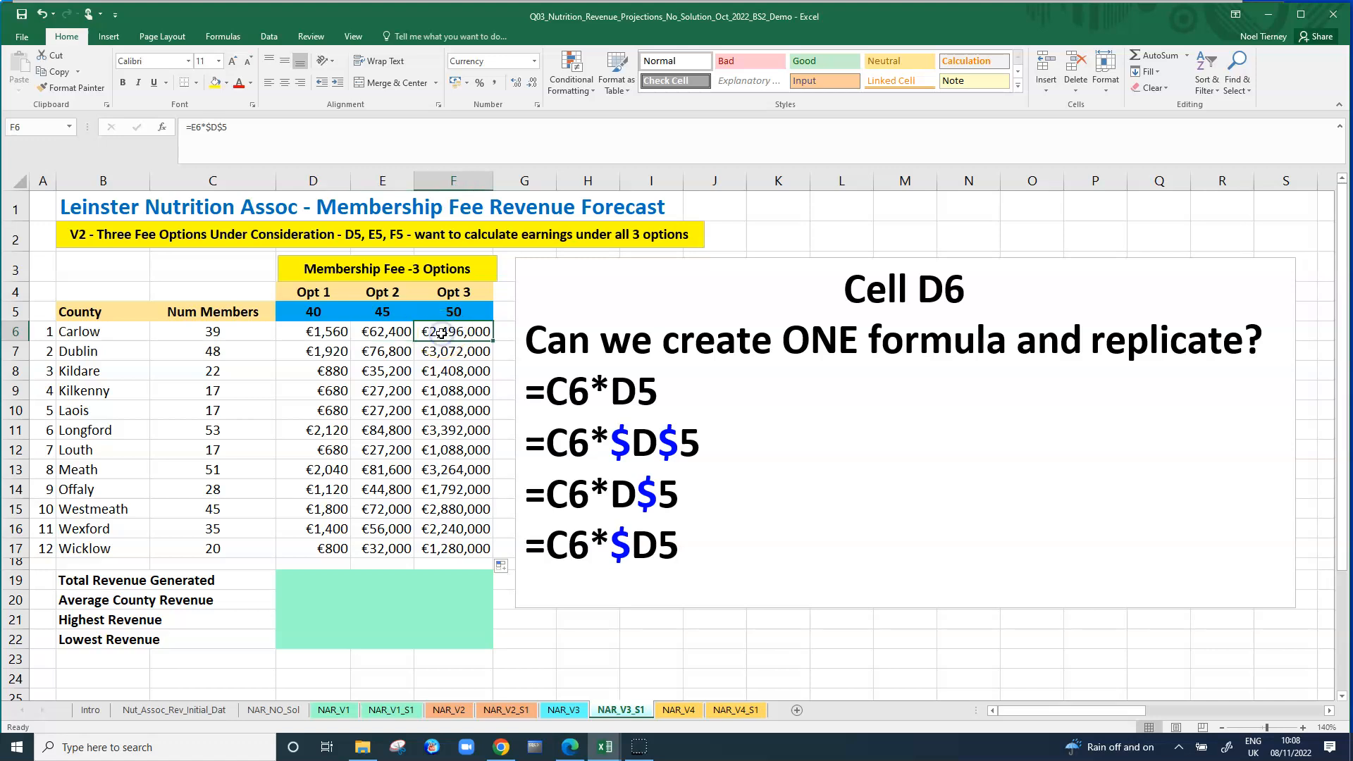
pyautogui.click(371, 333)
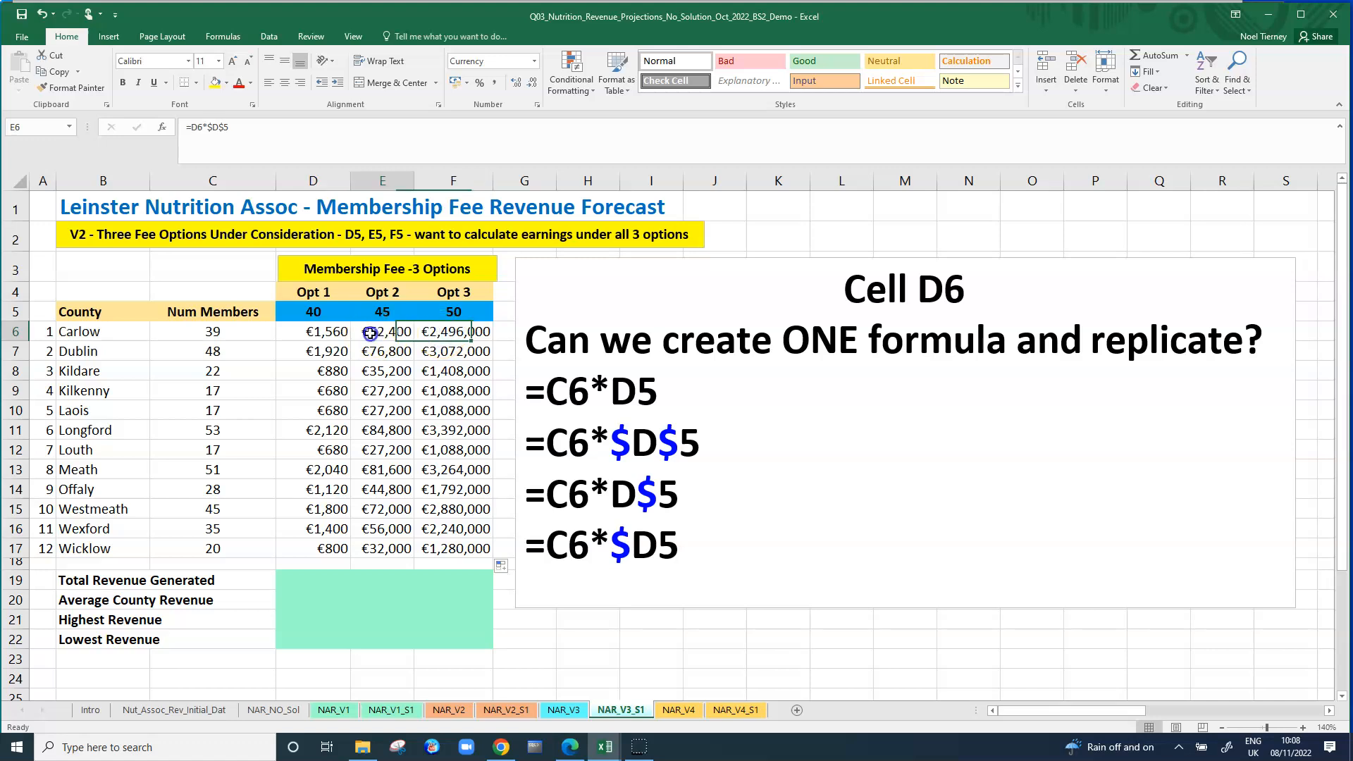
pyautogui.click(322, 333)
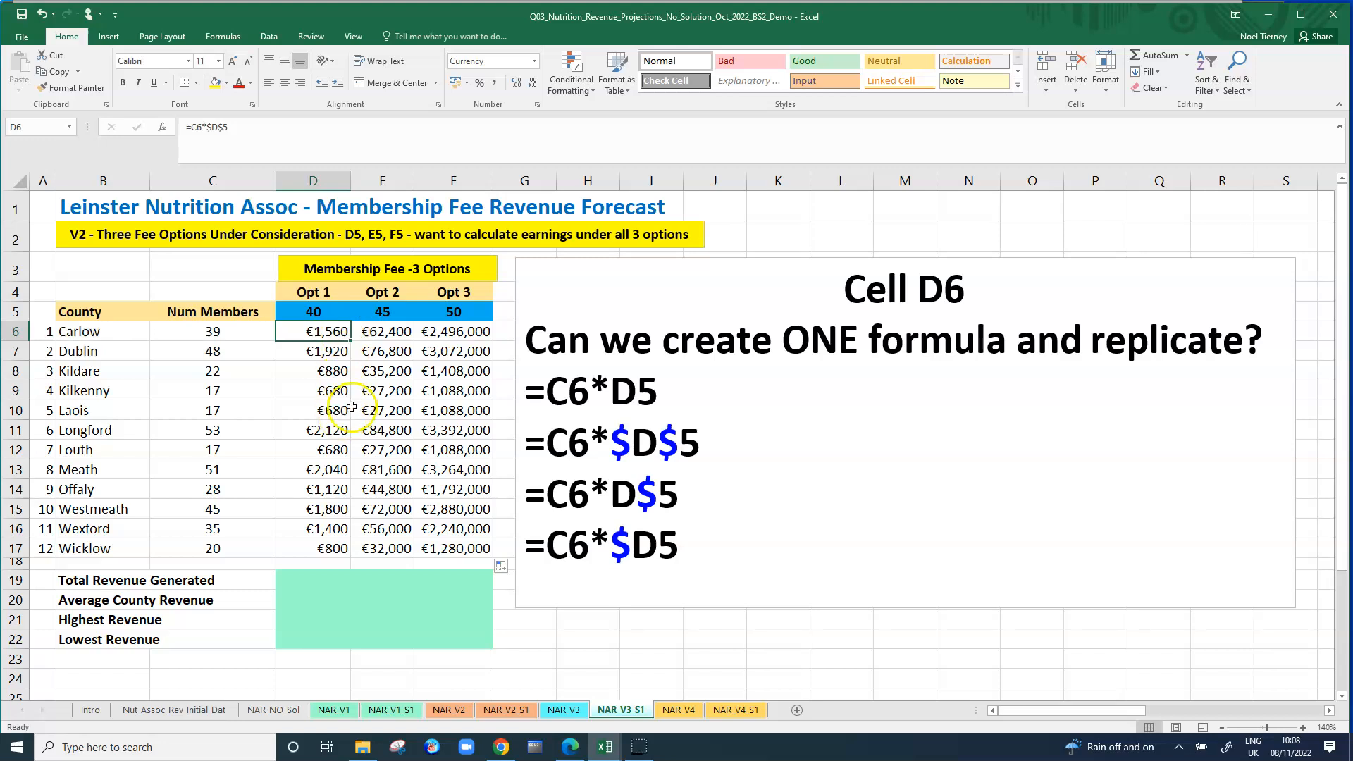
pyautogui.click(398, 331)
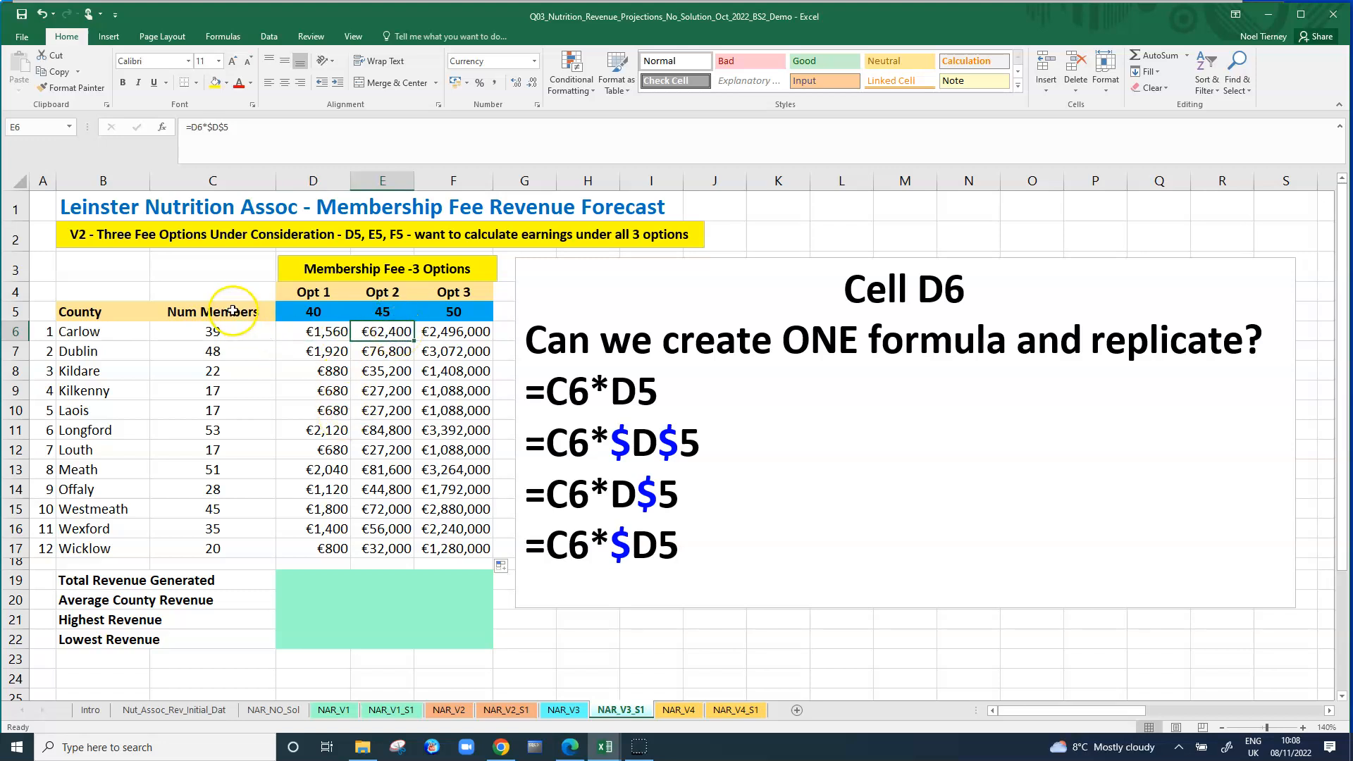
# Examine the member counts in C6:C17 against the copied revenue formulas in D6 and D7:F17.
pyautogui.moveTo(233, 332); pyautogui.dragTo(226, 548)
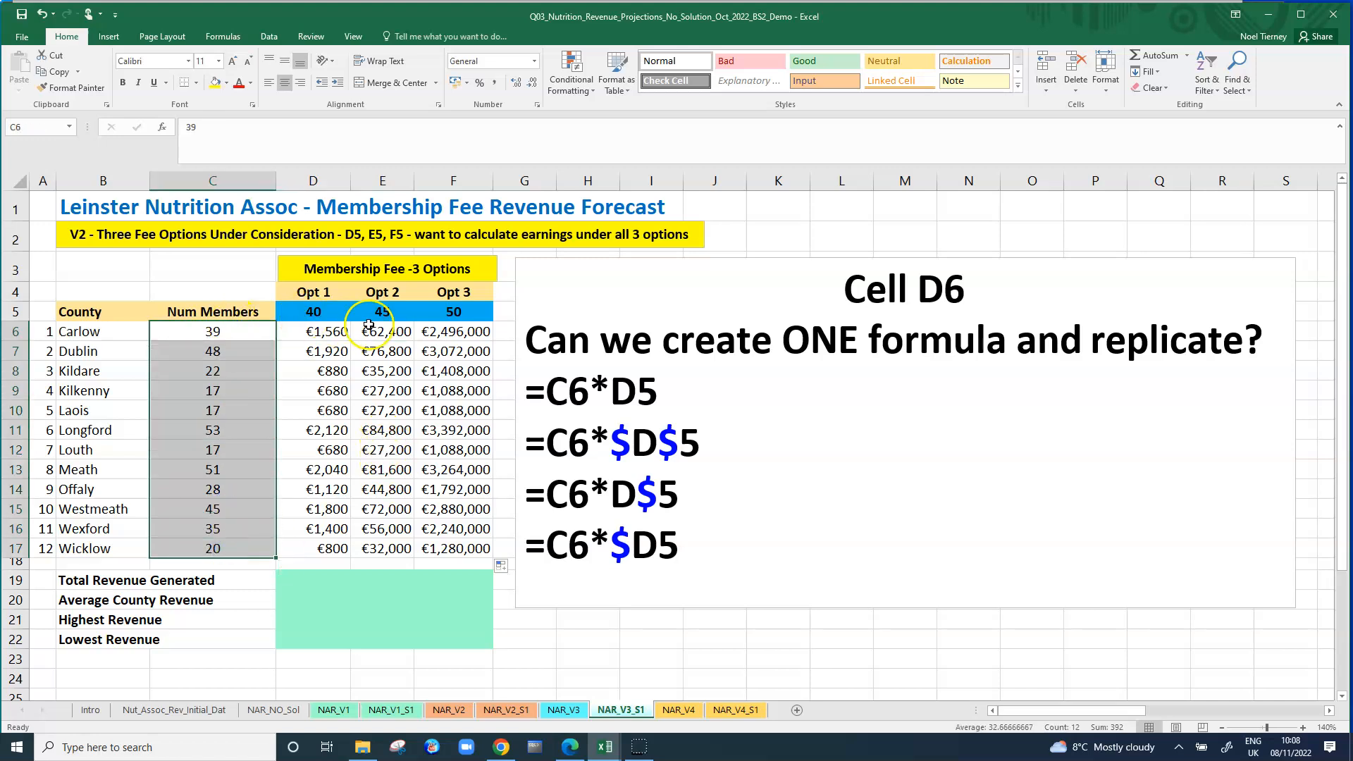
pyautogui.click(343, 331)
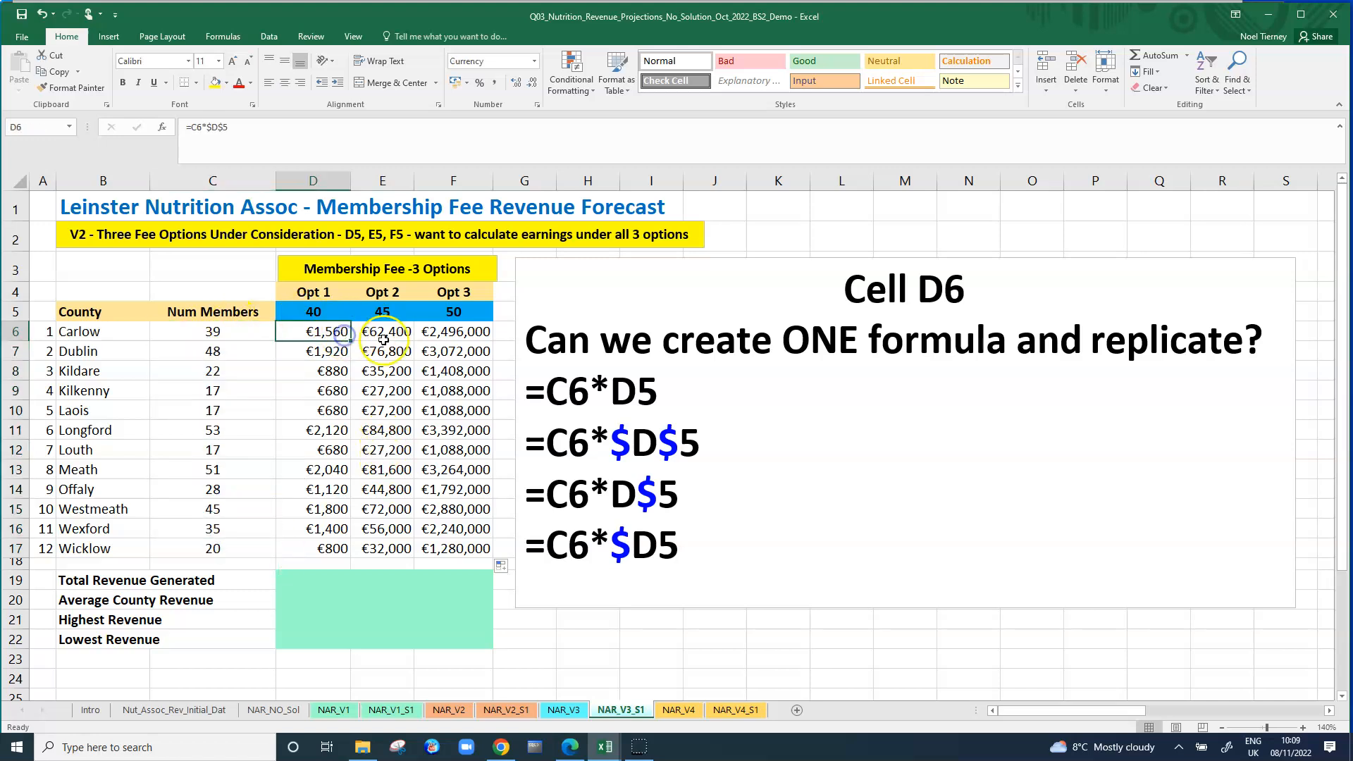
pyautogui.click(320, 352)
pyautogui.moveTo(371, 361); pyautogui.dragTo(455, 545)
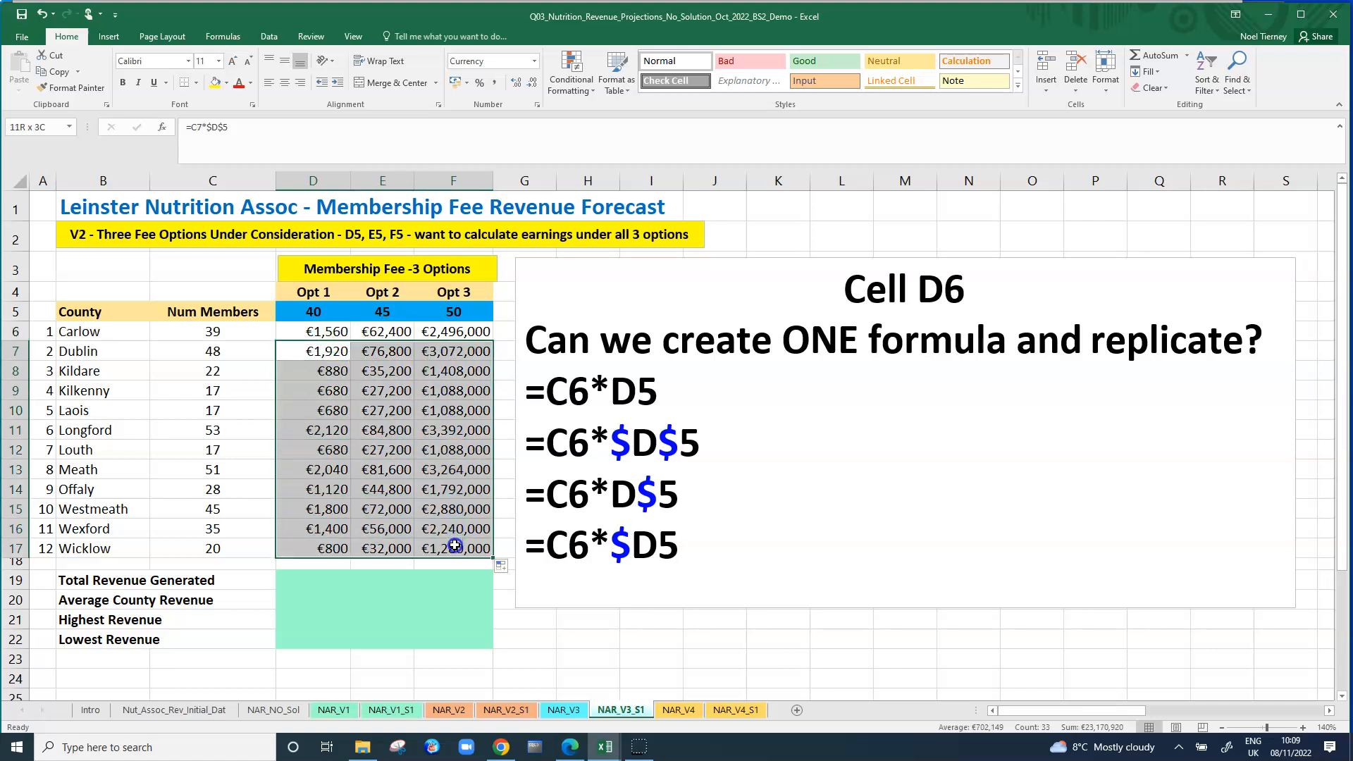
pyautogui.click(324, 333)
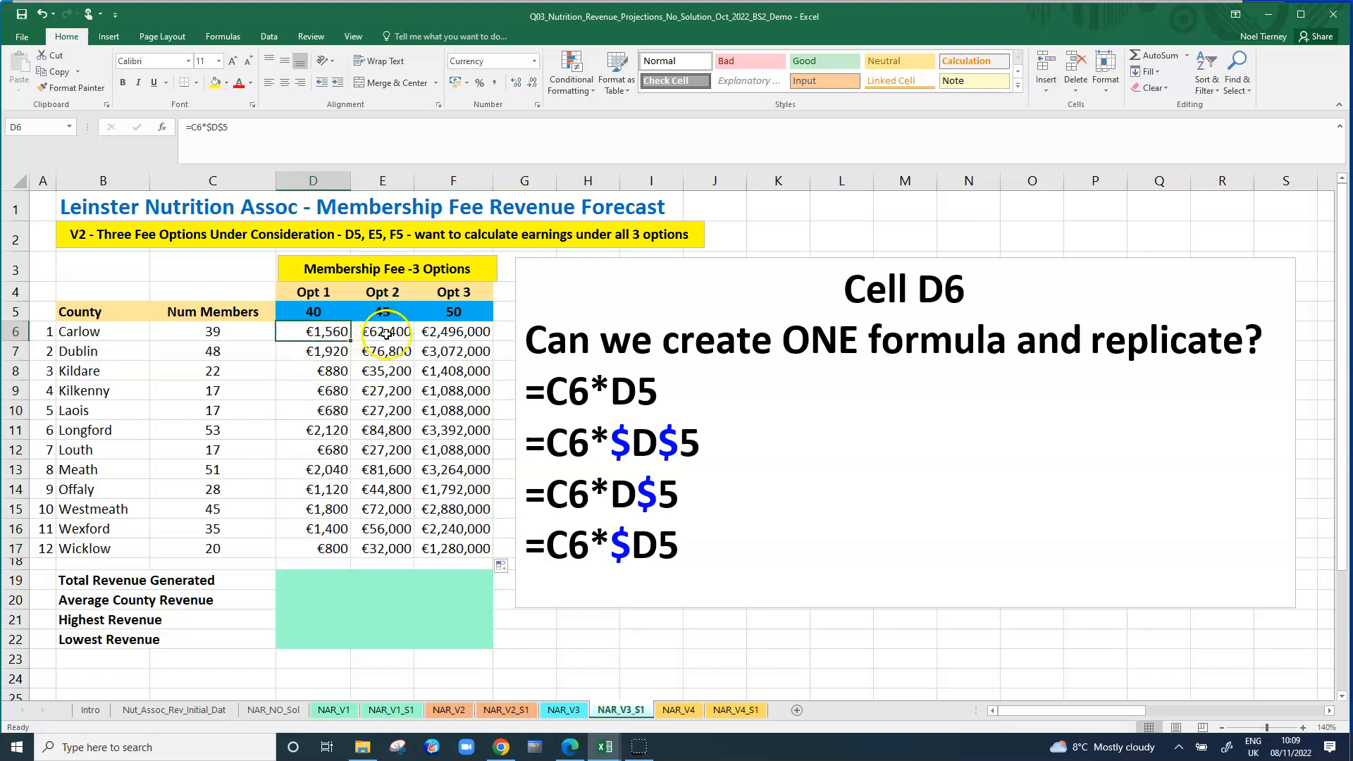
# Clear the Opt 2 and Opt 3 formulas from E6:F17.
pyautogui.moveTo(386, 333); pyautogui.dragTo(471, 544)
pyautogui.press('Delete')
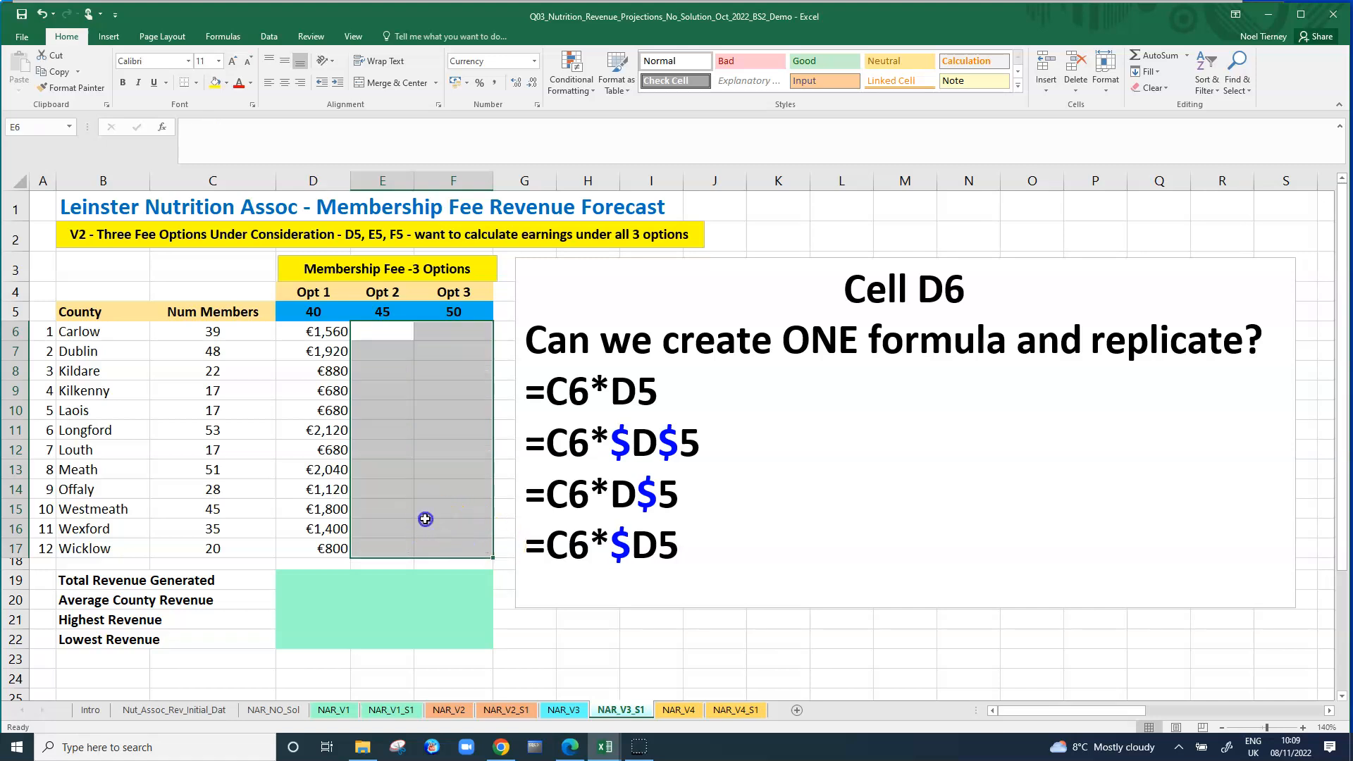
pyautogui.click(429, 525)
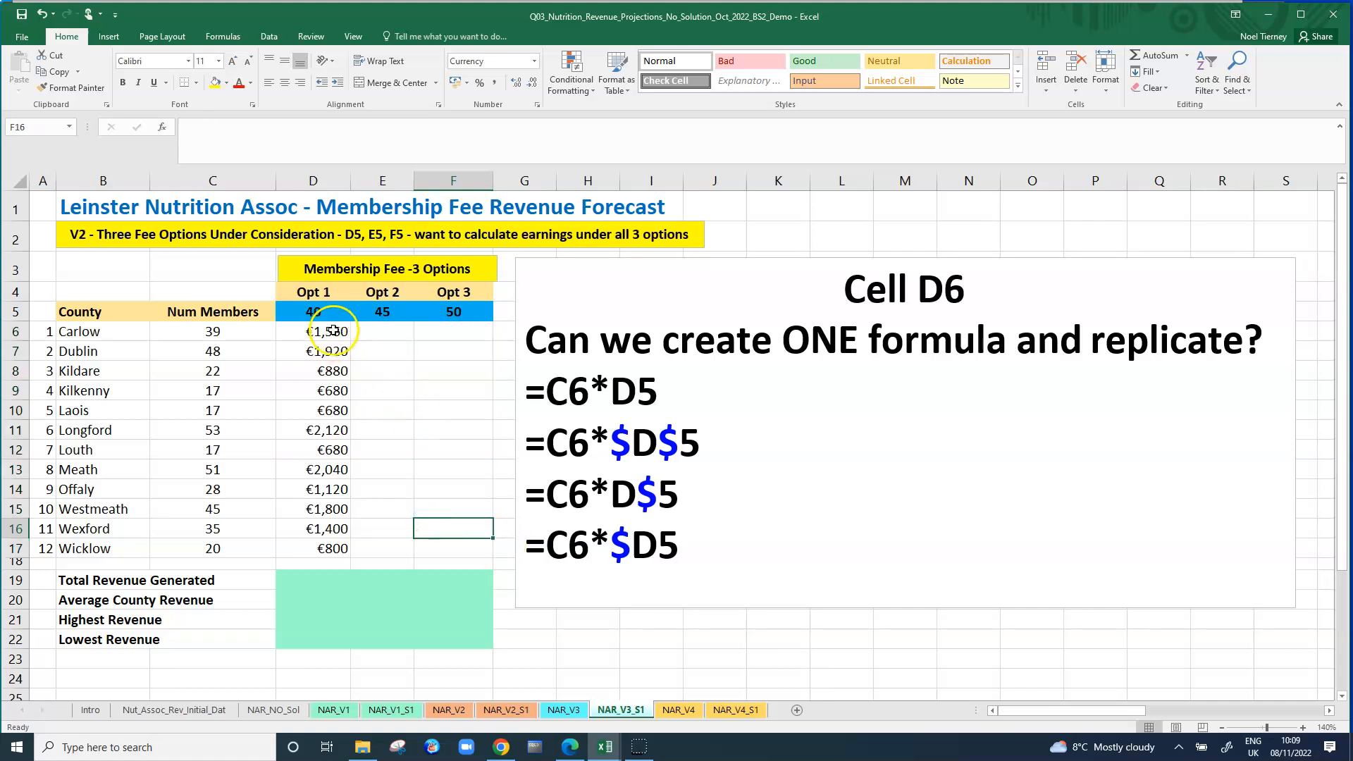
# Enter a separate Opt 2 revenue formula, =C6*$E$5, in E6 and copy it down to E17.
pyautogui.click(333, 331)
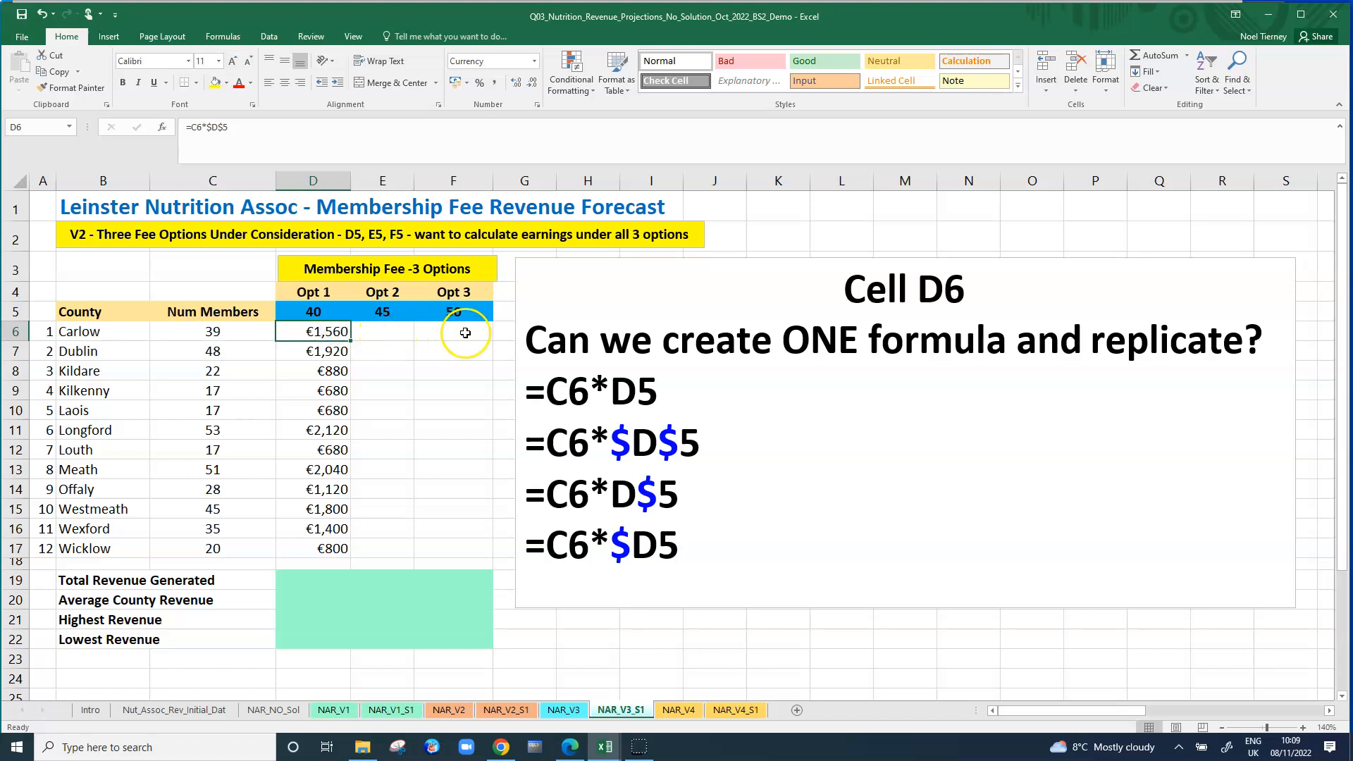
pyautogui.click(383, 331)
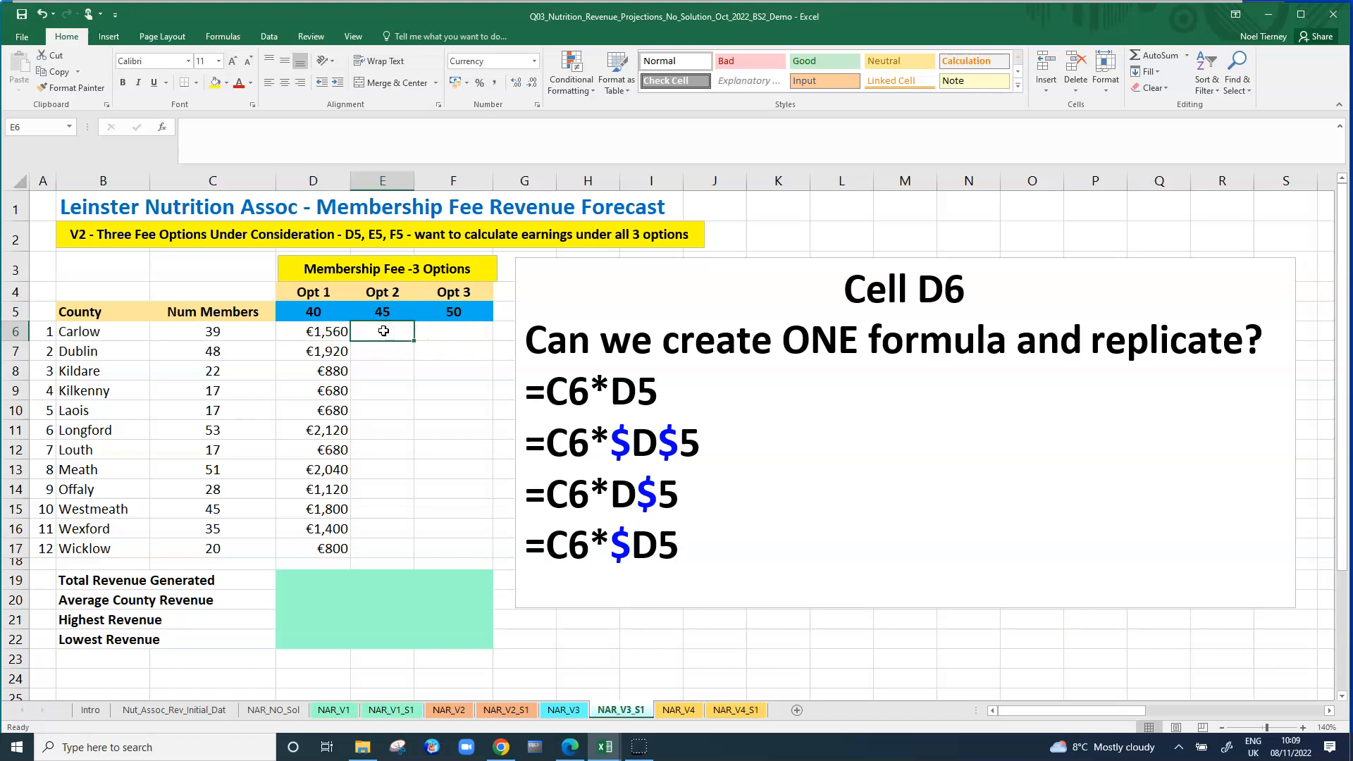
pyautogui.write('=')
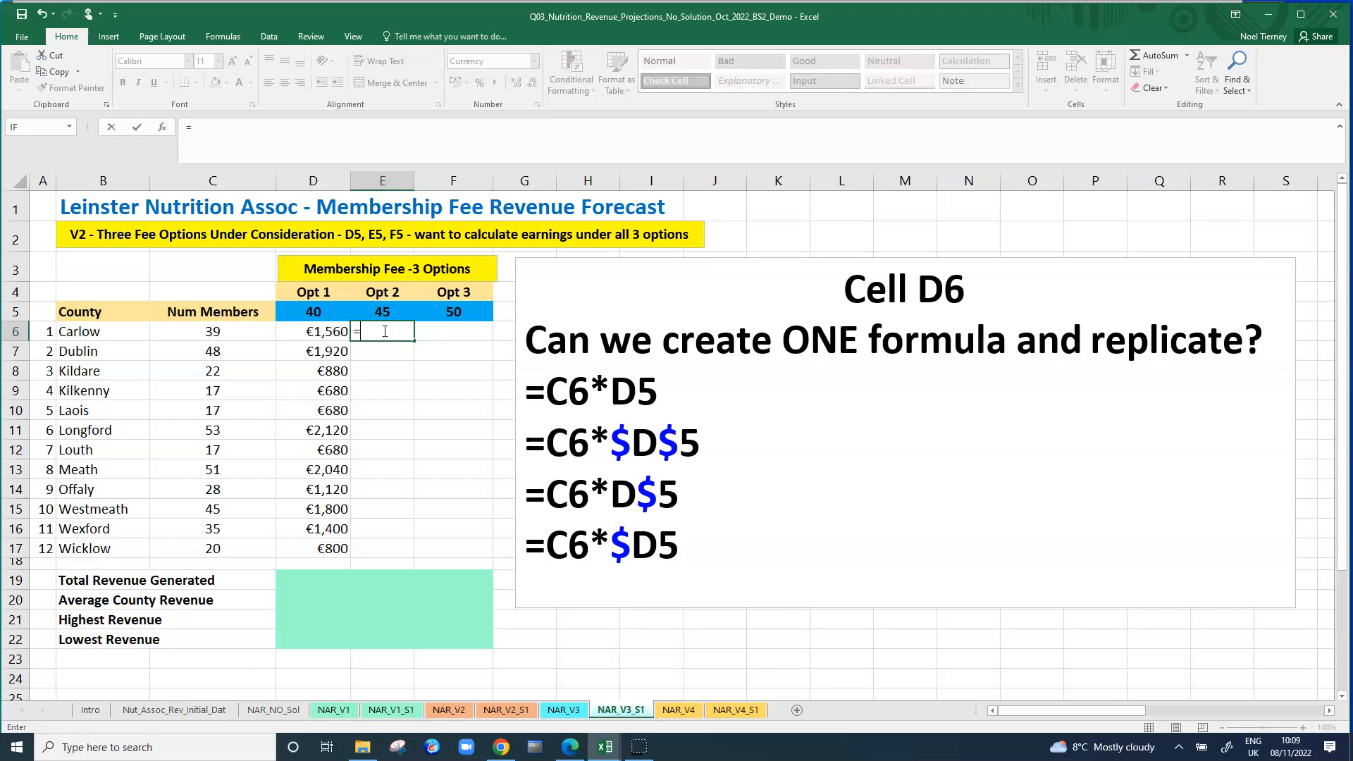
pyautogui.click(236, 330)
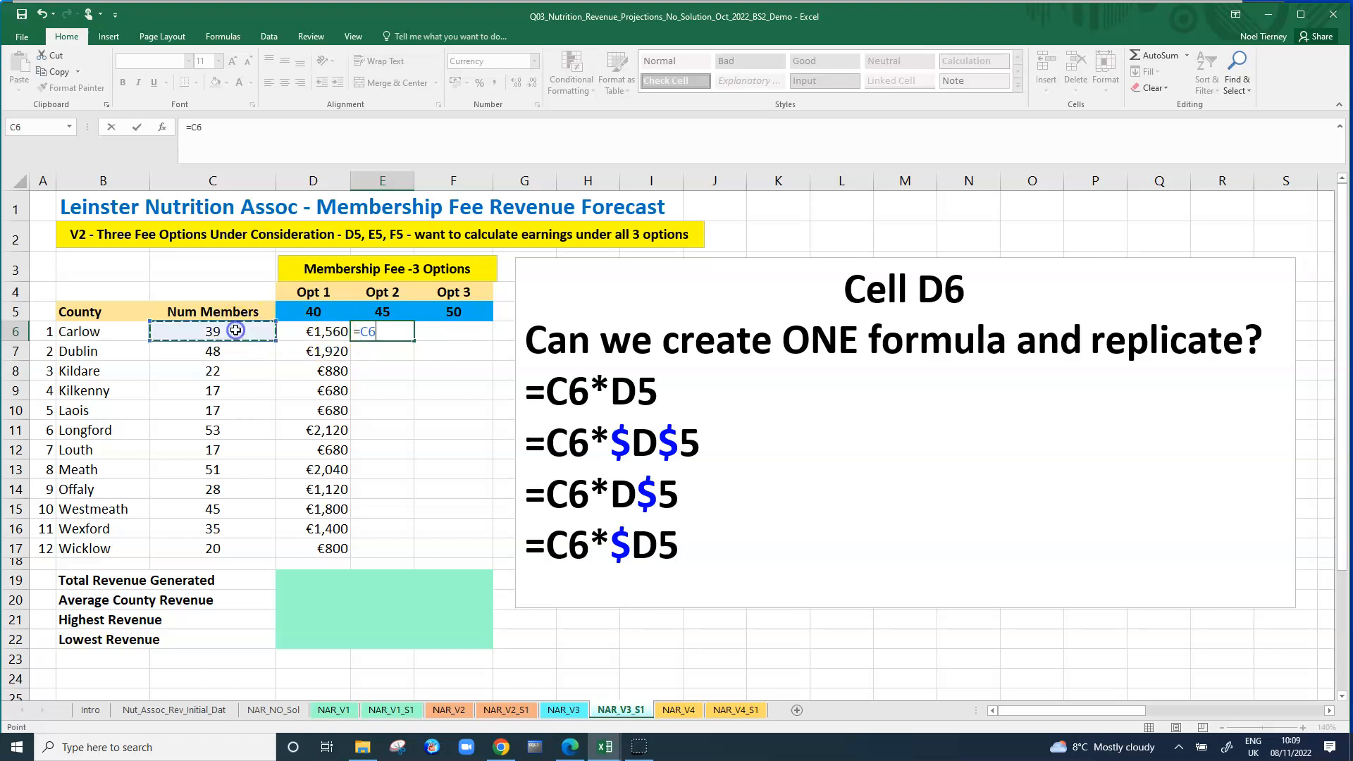
pyautogui.write('*')
pyautogui.click(378, 314)
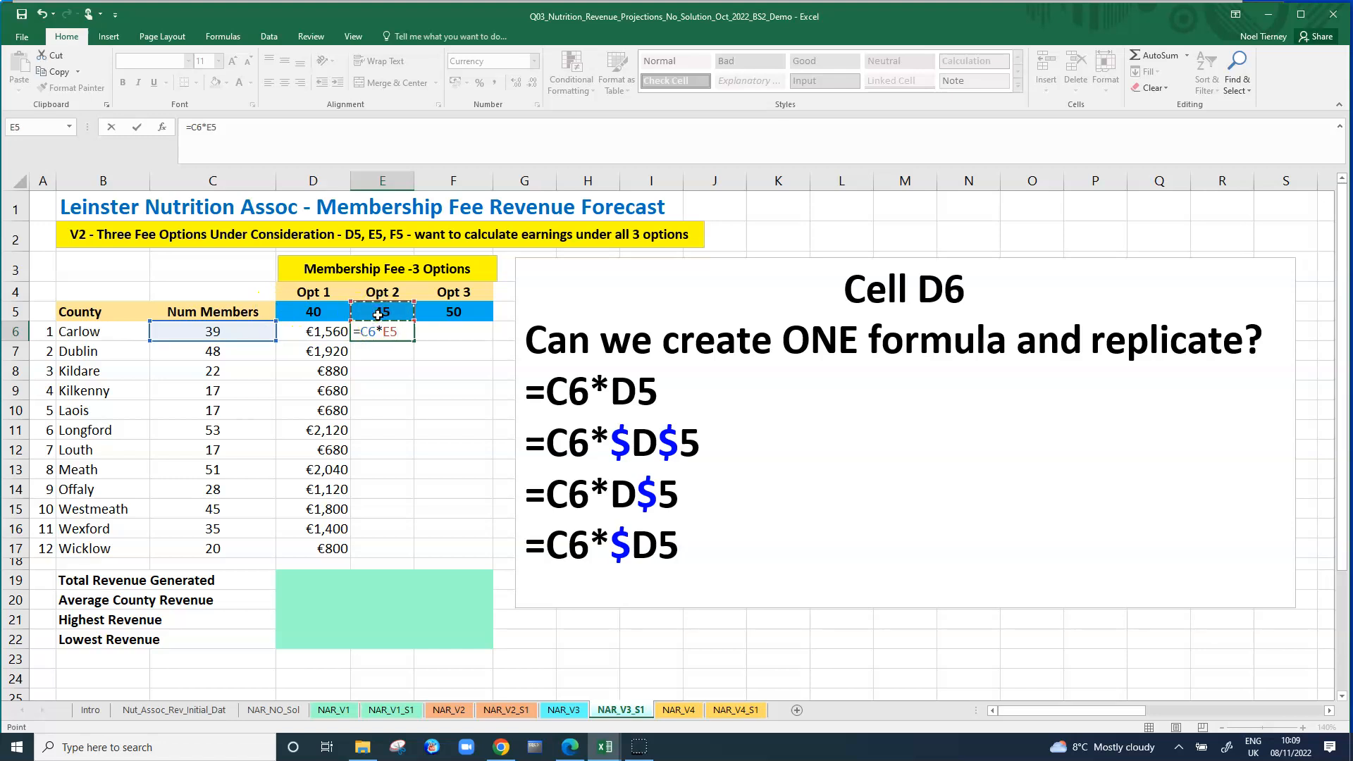
pyautogui.press('Return')
pyautogui.click(388, 334)
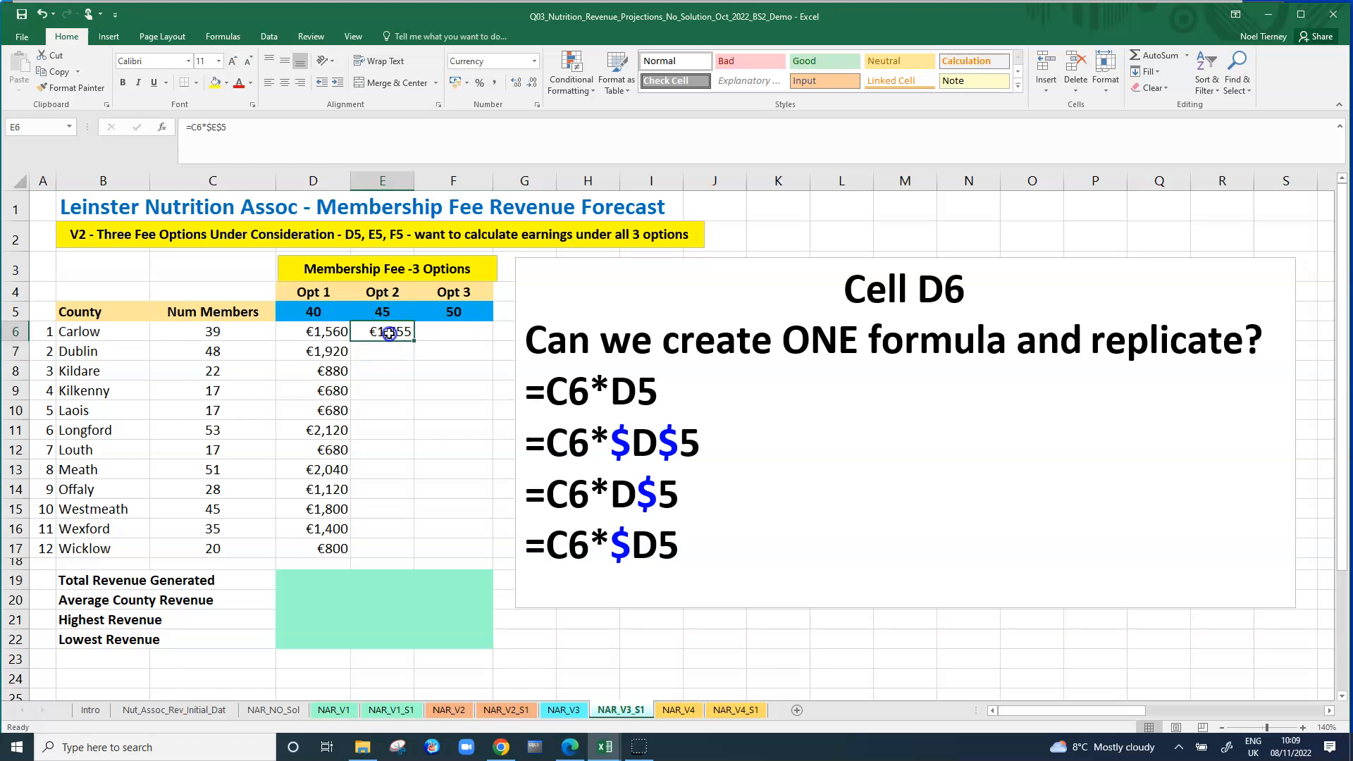
pyautogui.moveTo(415, 345); pyautogui.dragTo(426, 553)
# Enter a separate Opt 3 revenue formula, =C6*$F$5, in F6 and copy it down to F17.
pyautogui.click(464, 330)
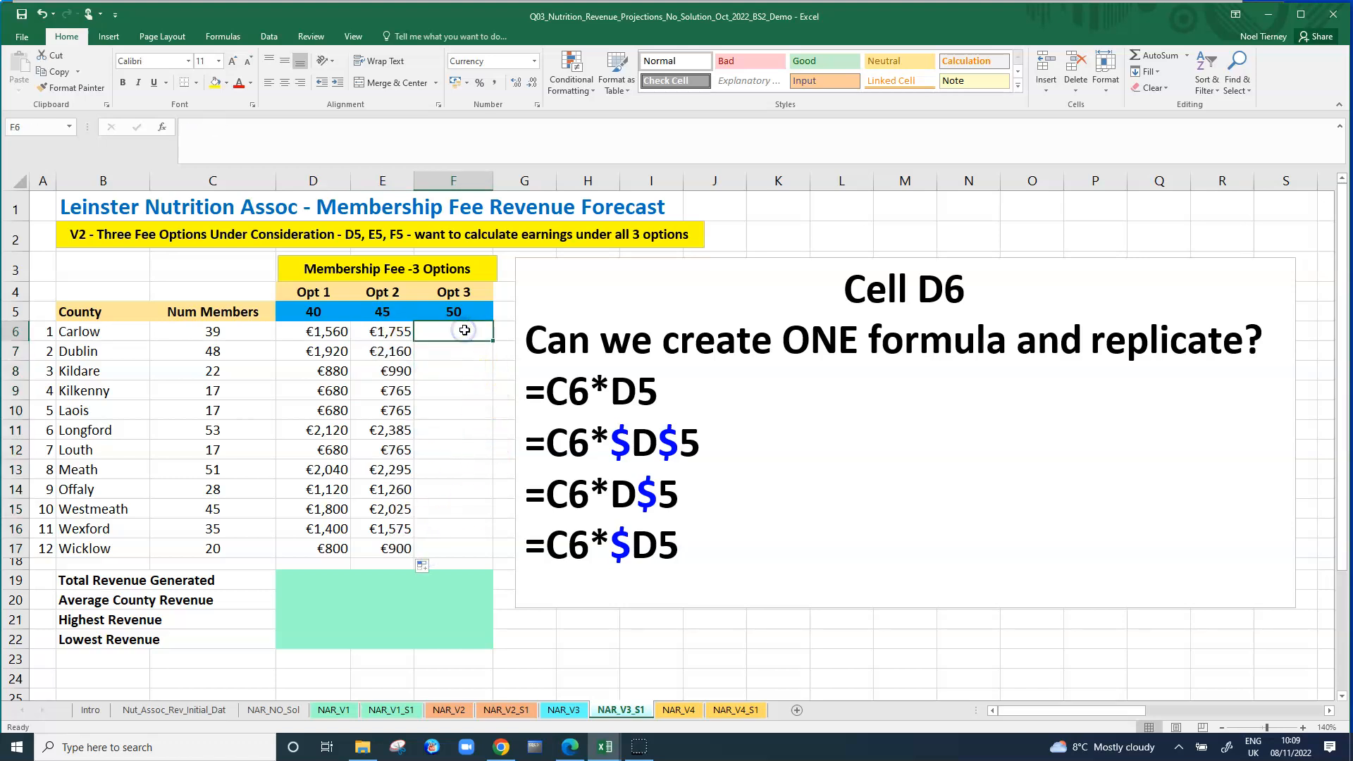
pyautogui.write('=')
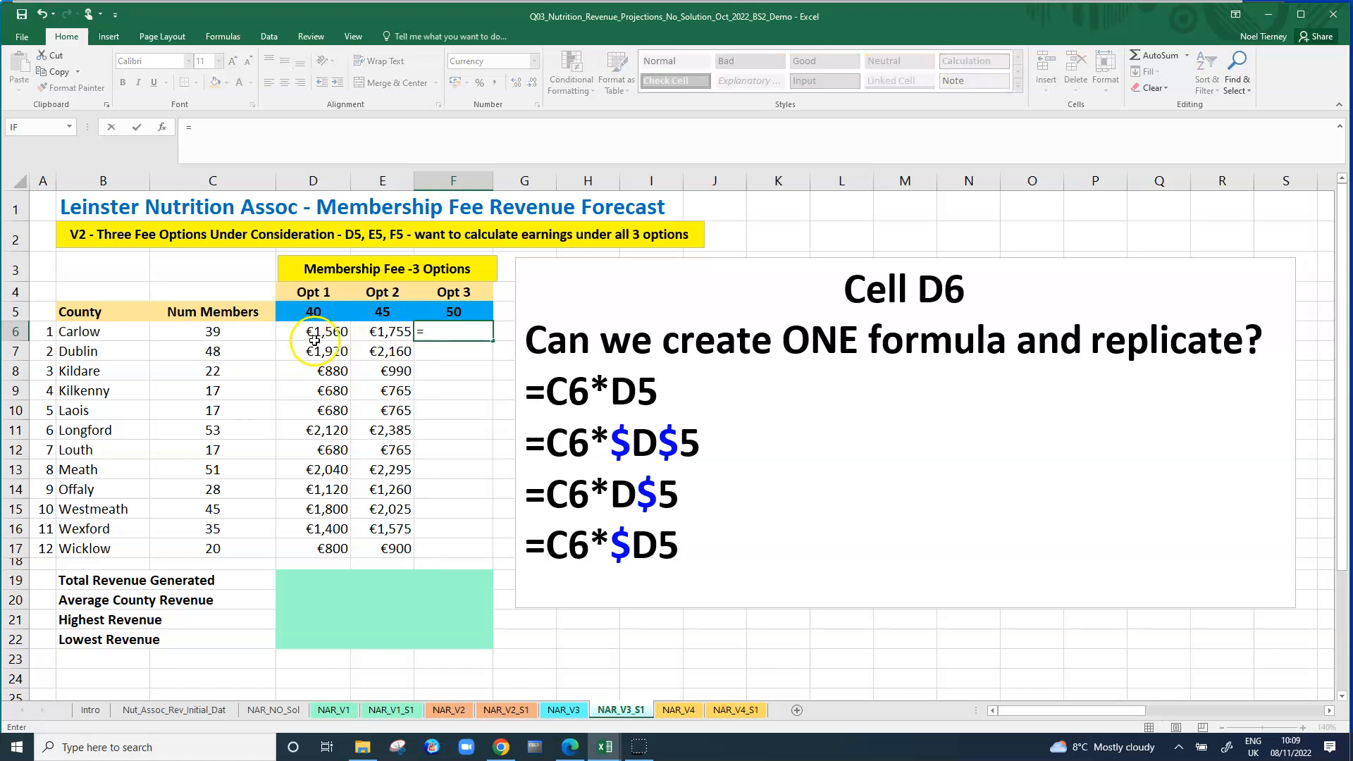
pyautogui.click(236, 331)
pyautogui.write('*')
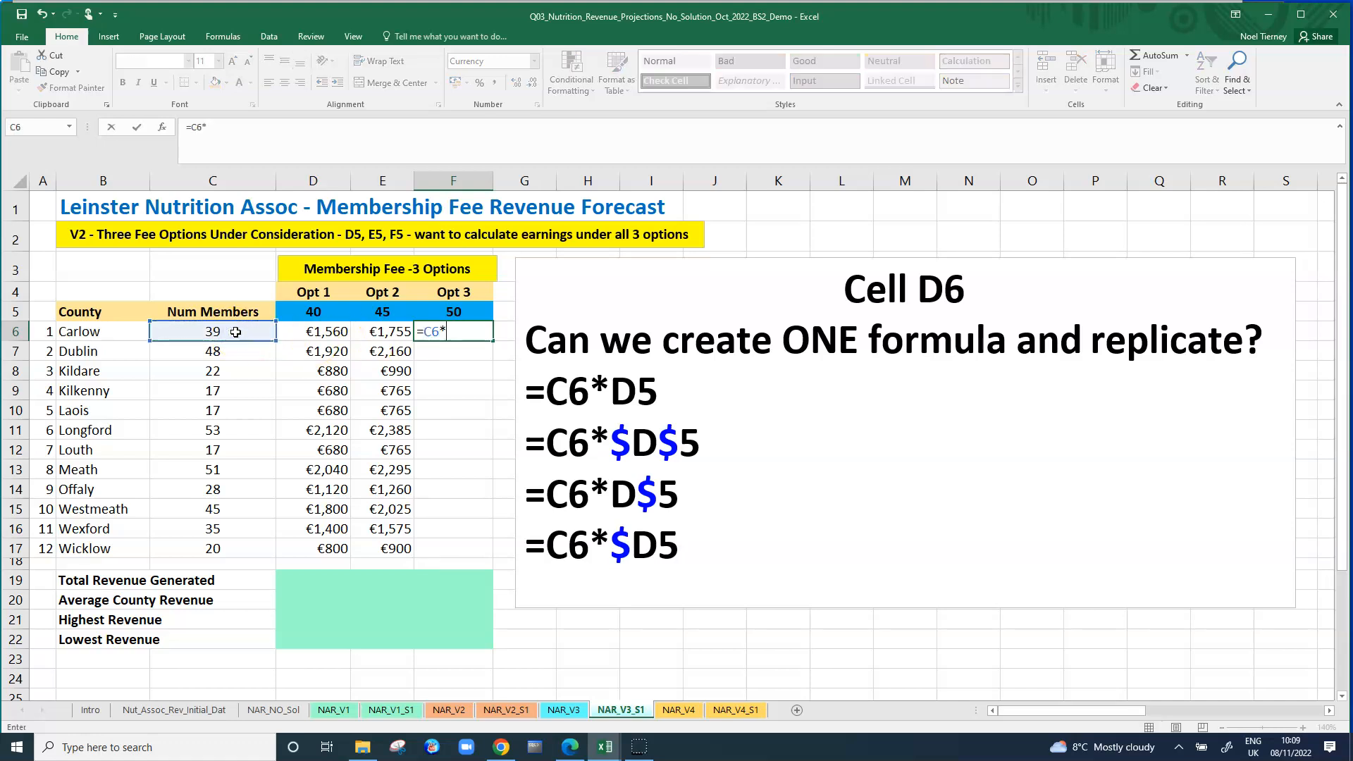
pyautogui.click(454, 317)
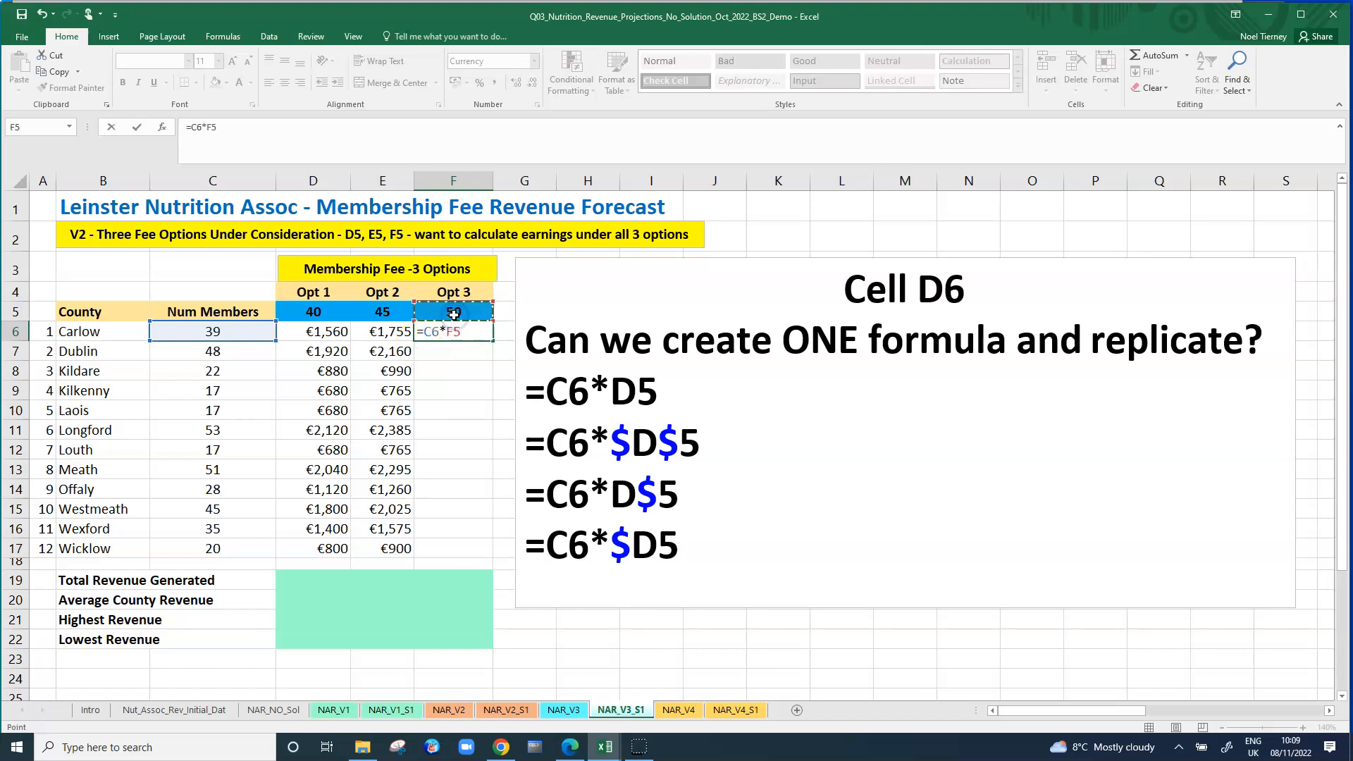
pyautogui.press('Return')
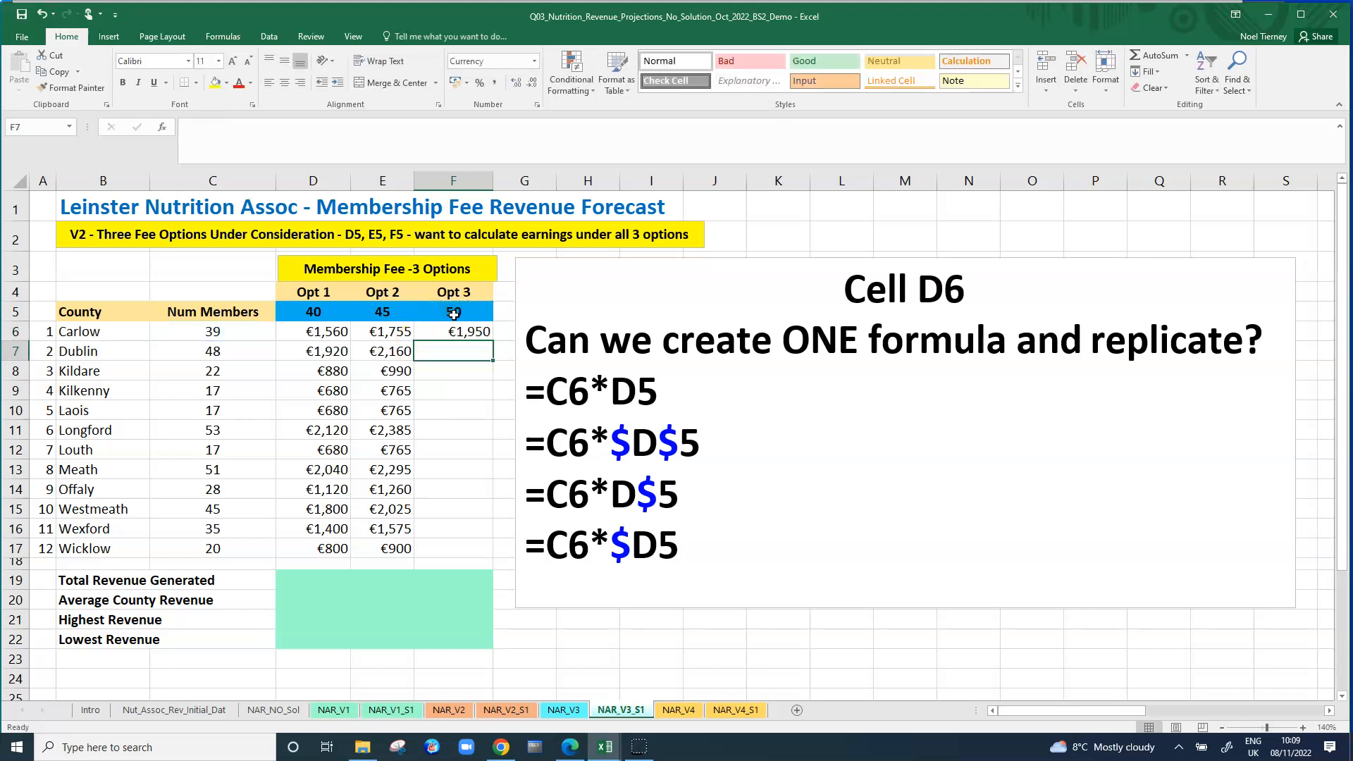
pyautogui.click(461, 331)
pyautogui.moveTo(493, 341); pyautogui.dragTo(506, 555)
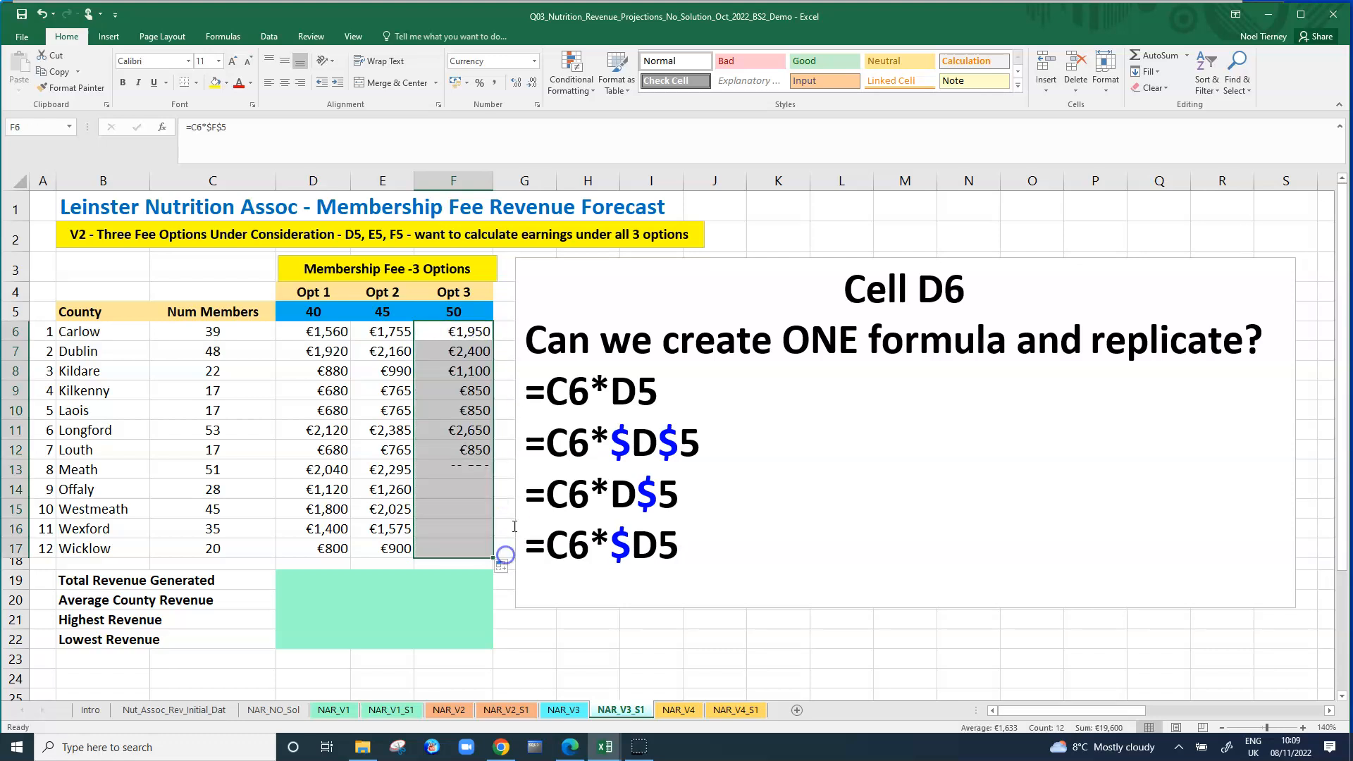
# Highlight the three first-row revenue formulas in D6:F6 with a yellow fill.
pyautogui.click(381, 365)
pyautogui.moveTo(322, 331); pyautogui.dragTo(458, 331)
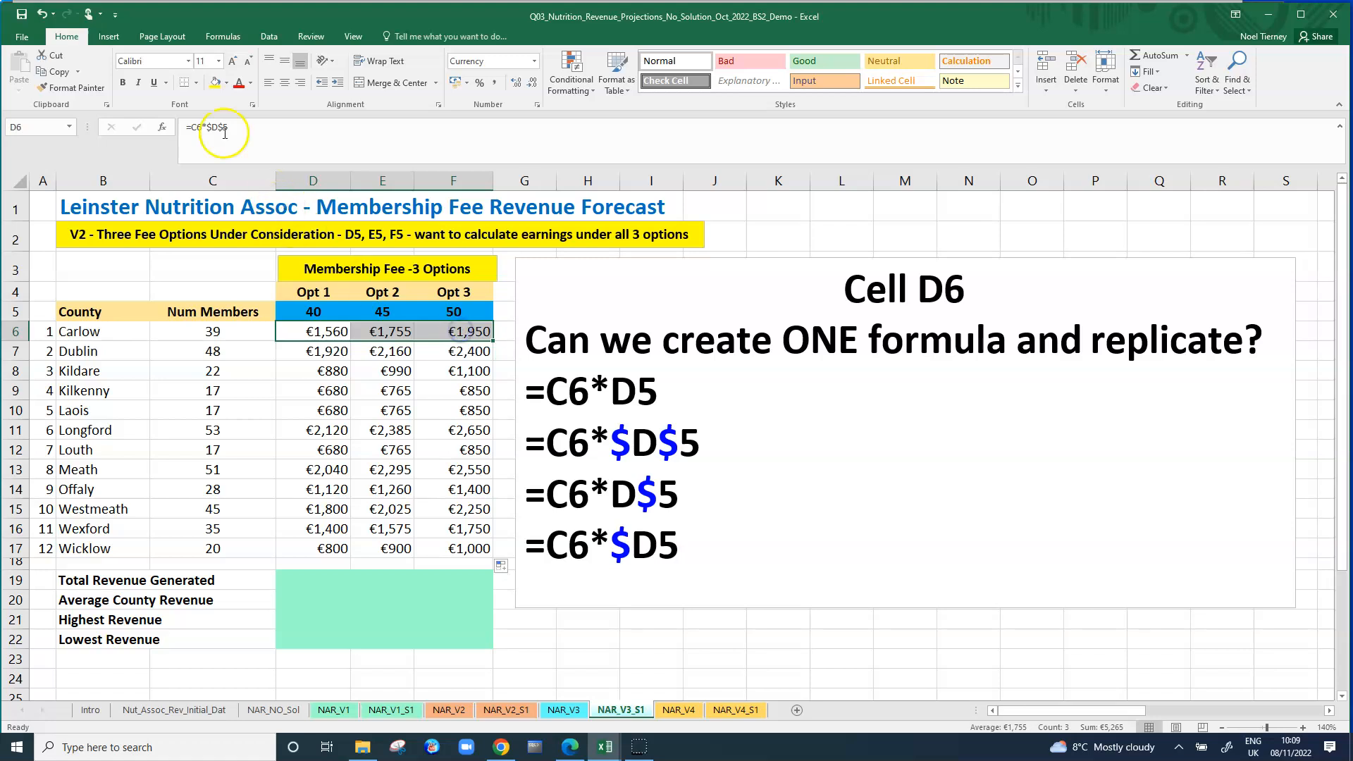
pyautogui.click(216, 82)
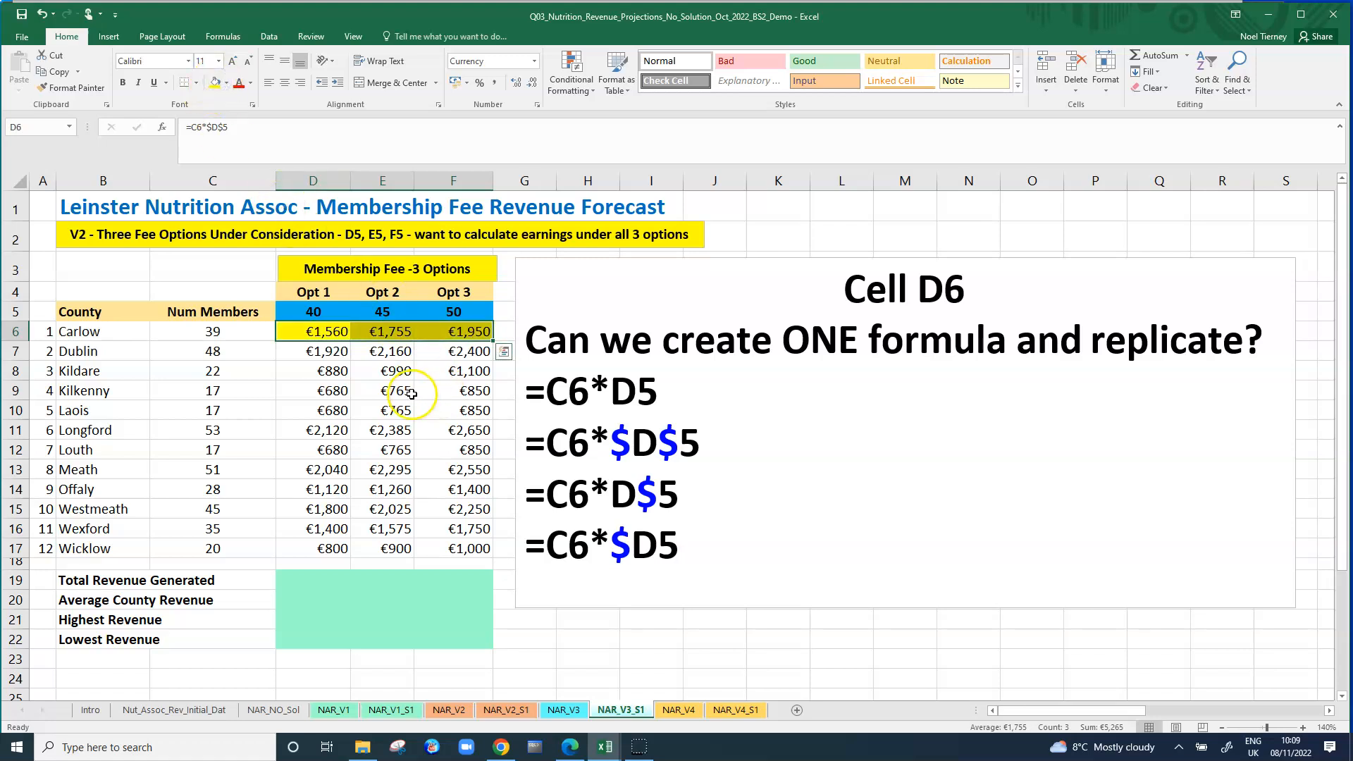
pyautogui.click(412, 393)
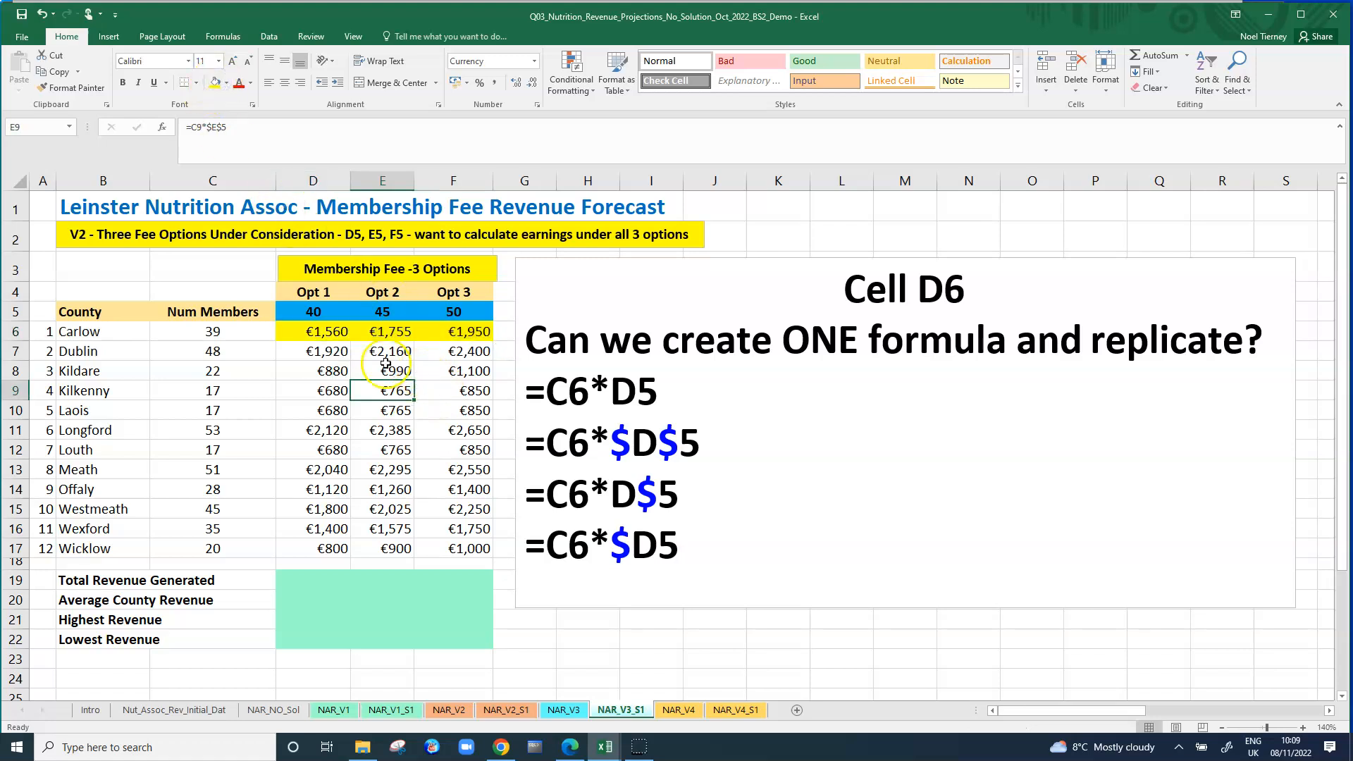
# Compare the absolute fee references in the D6 and E6 formulas with those in F10, F9 and E10.
pyautogui.click(326, 331)
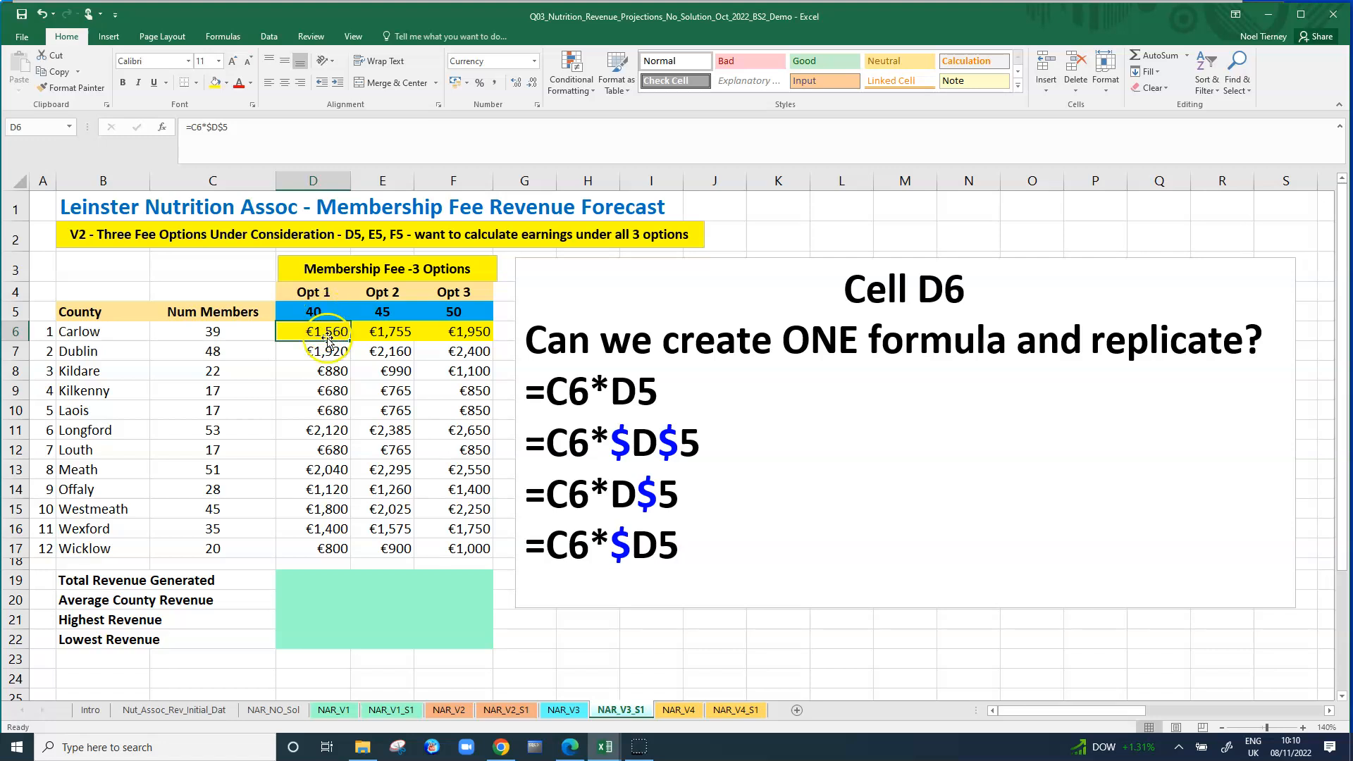
pyautogui.click(398, 330)
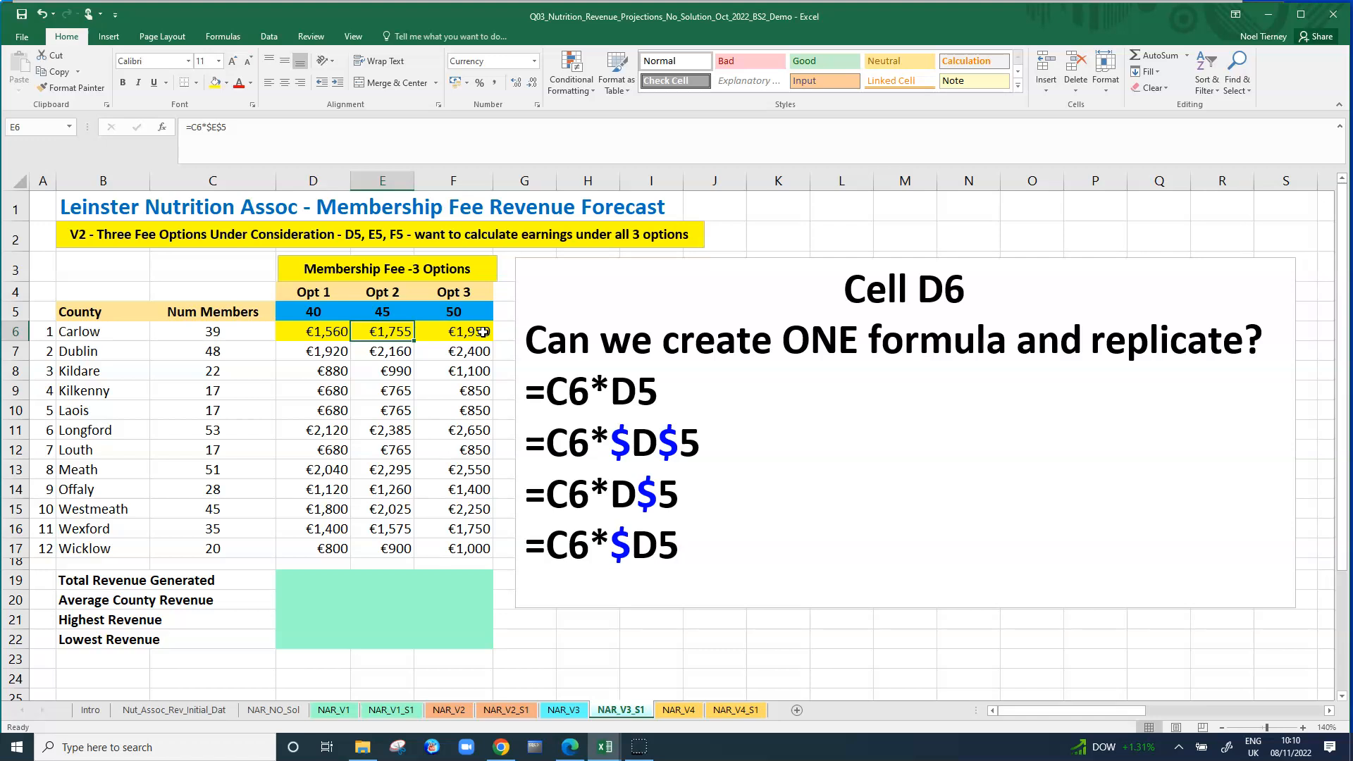
pyautogui.click(455, 410)
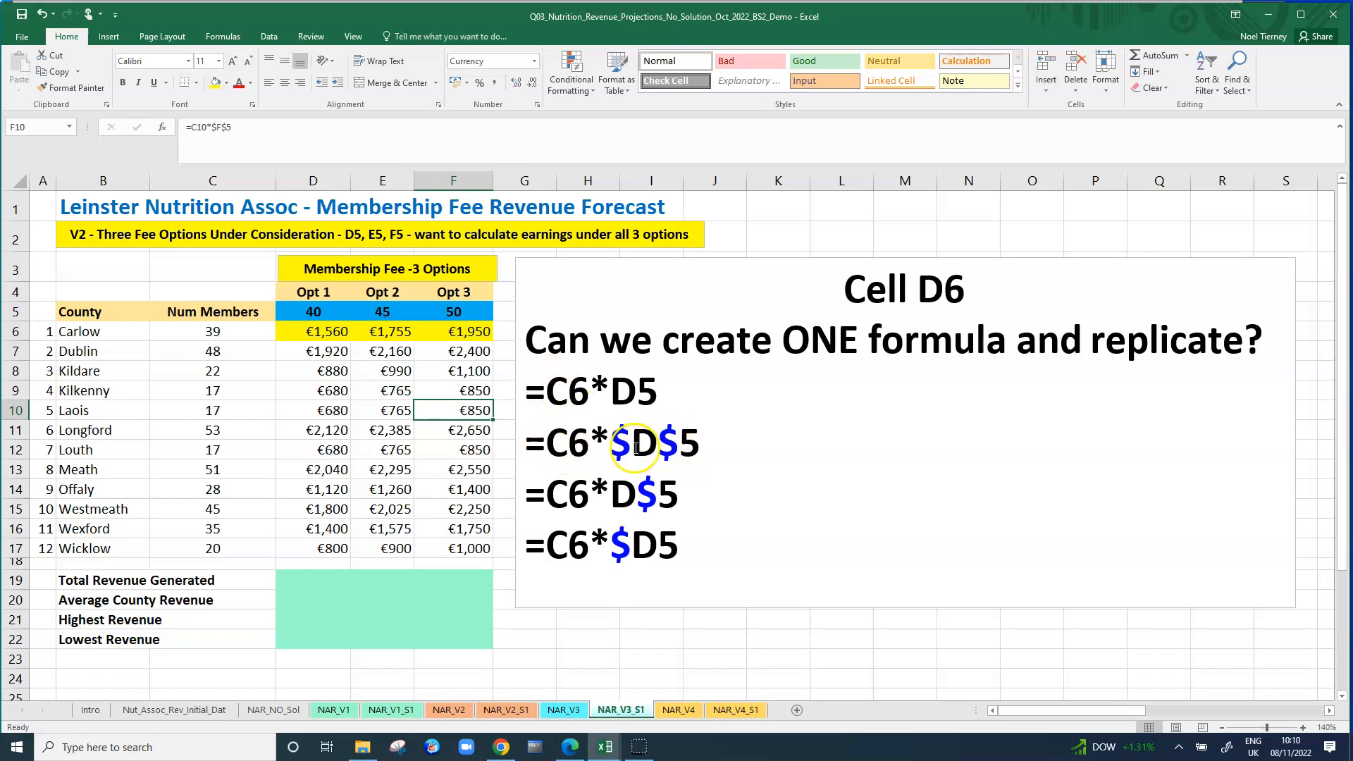
pyautogui.click(454, 390)
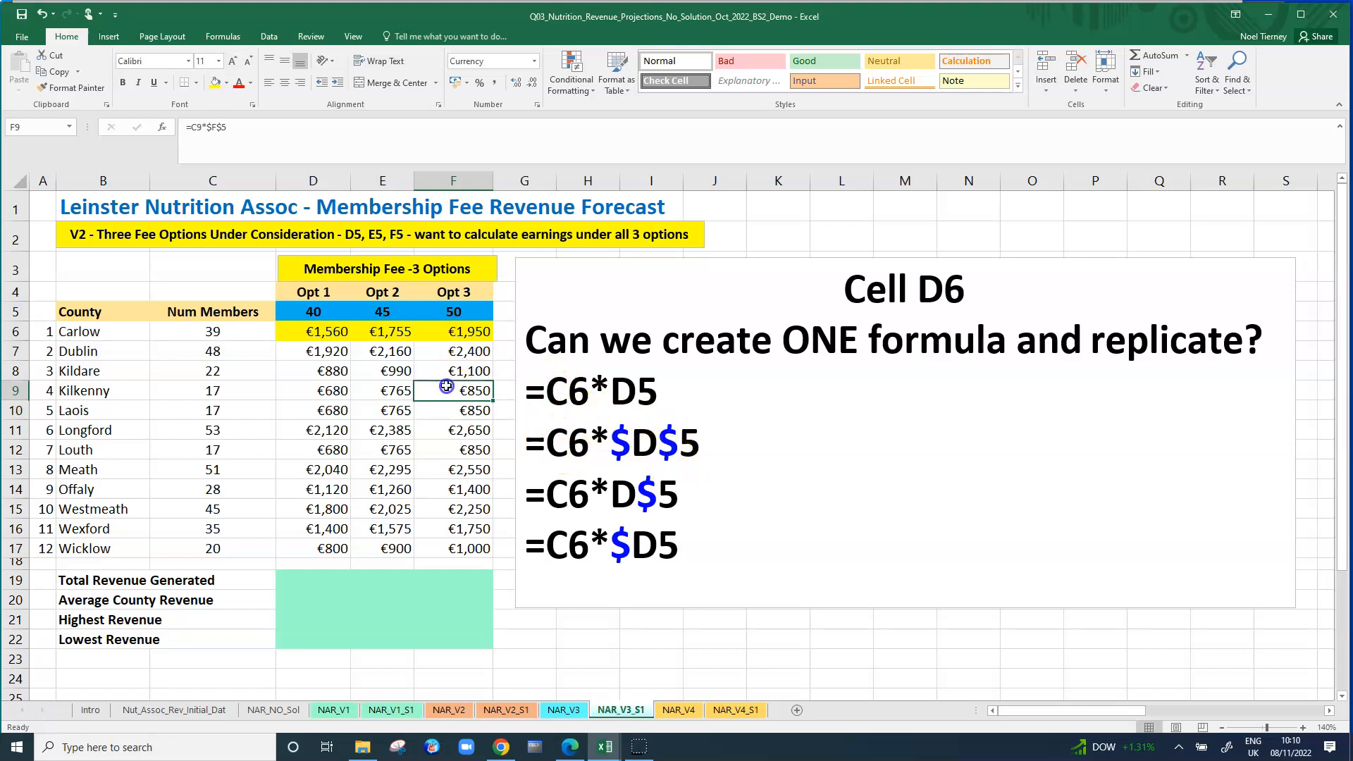
pyautogui.click(405, 411)
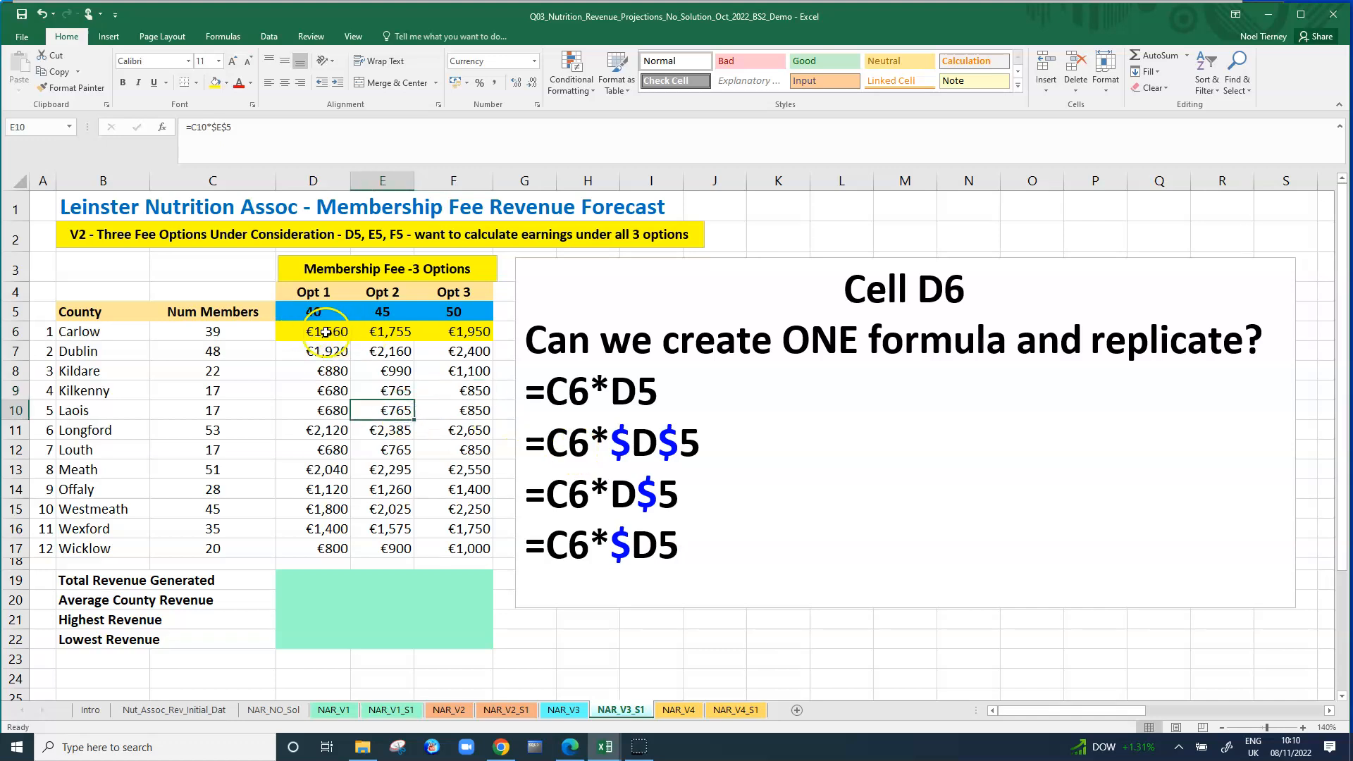
# Clear the revenue formulas from E6:F17 and D7:D17, keeping only the one in D6.
pyautogui.moveTo(384, 333); pyautogui.dragTo(457, 547)
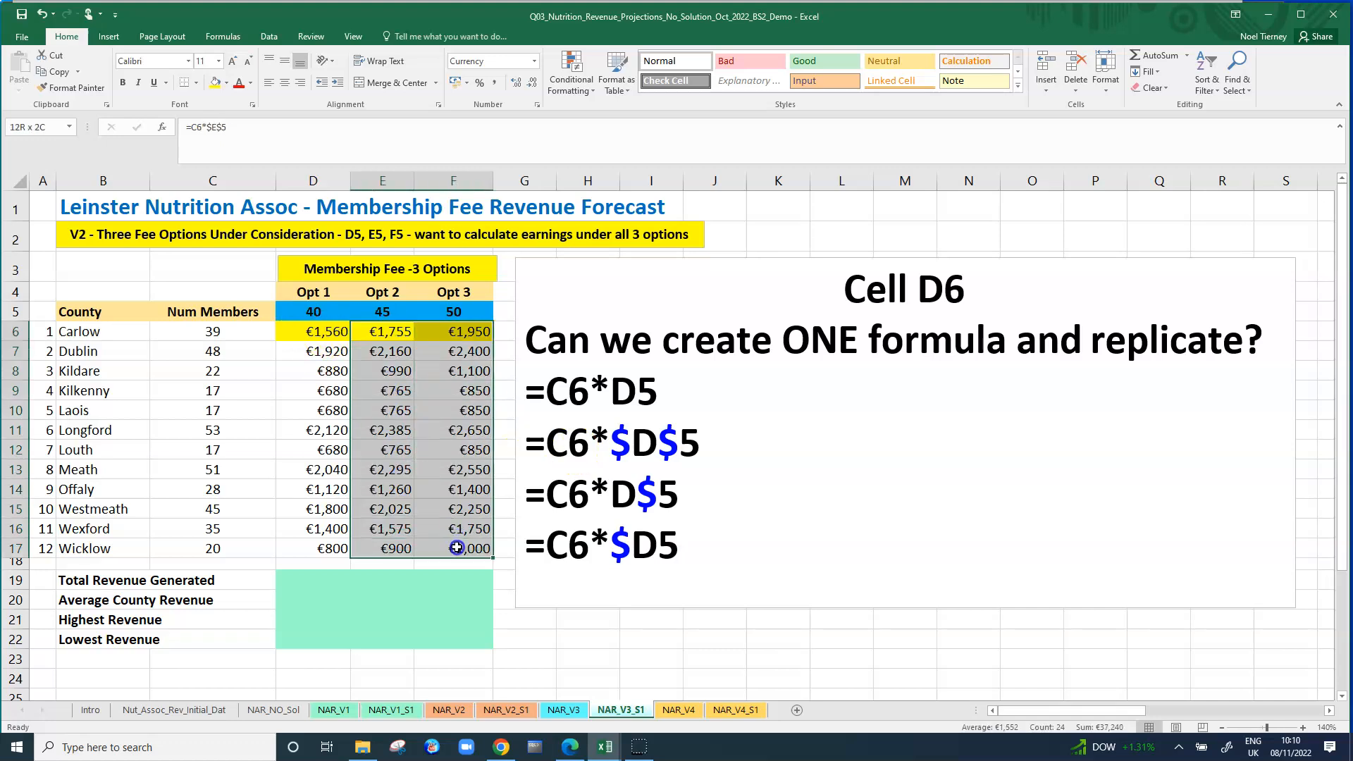
pyautogui.press('Delete')
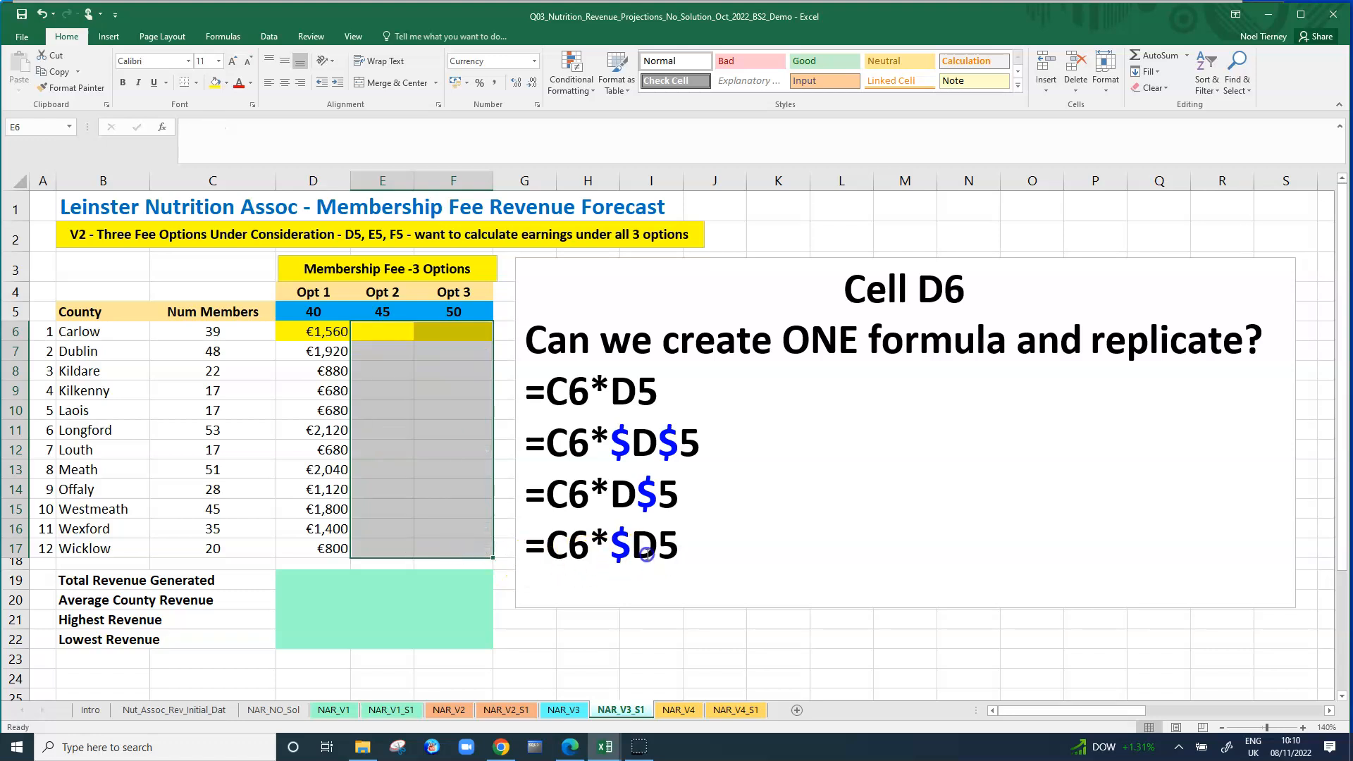
pyautogui.click(655, 549)
pyautogui.moveTo(678, 552); pyautogui.dragTo(529, 391)
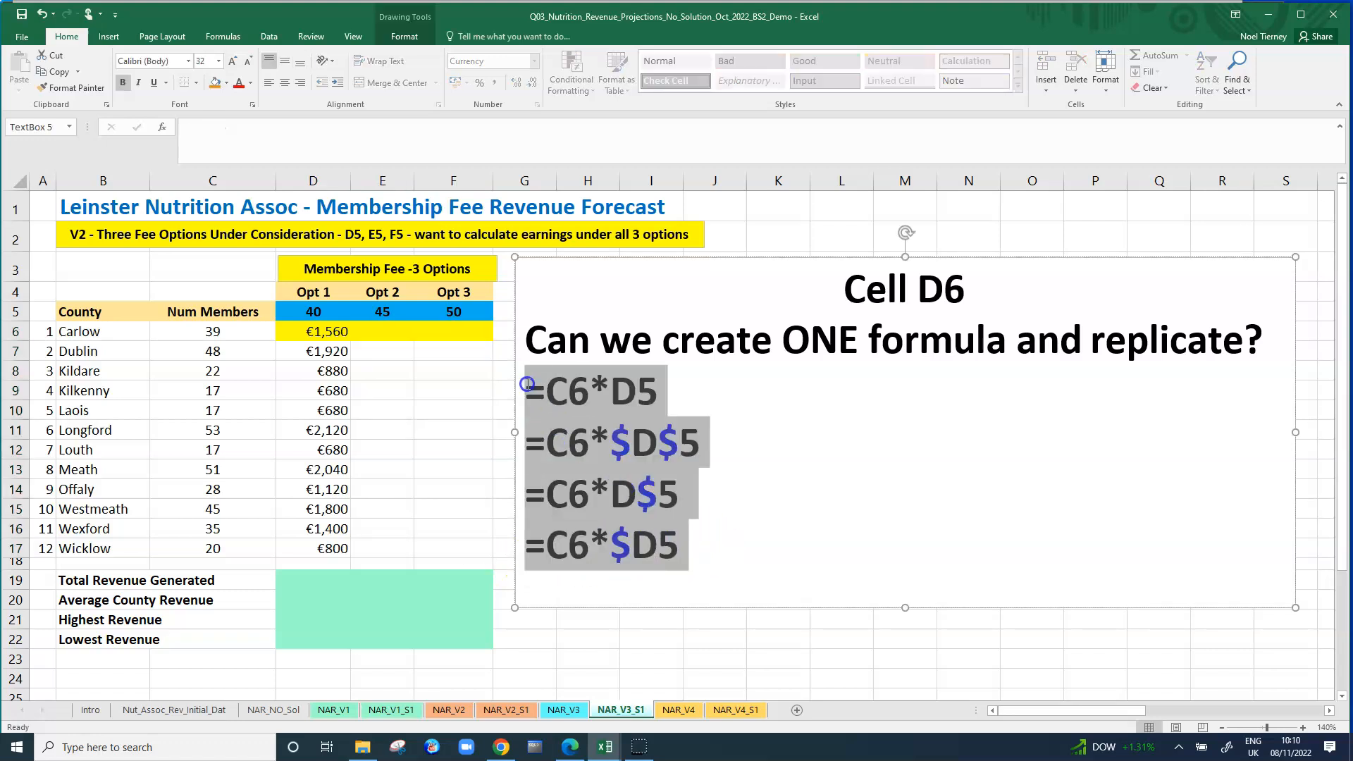
pyautogui.click(796, 496)
pyautogui.click(348, 352)
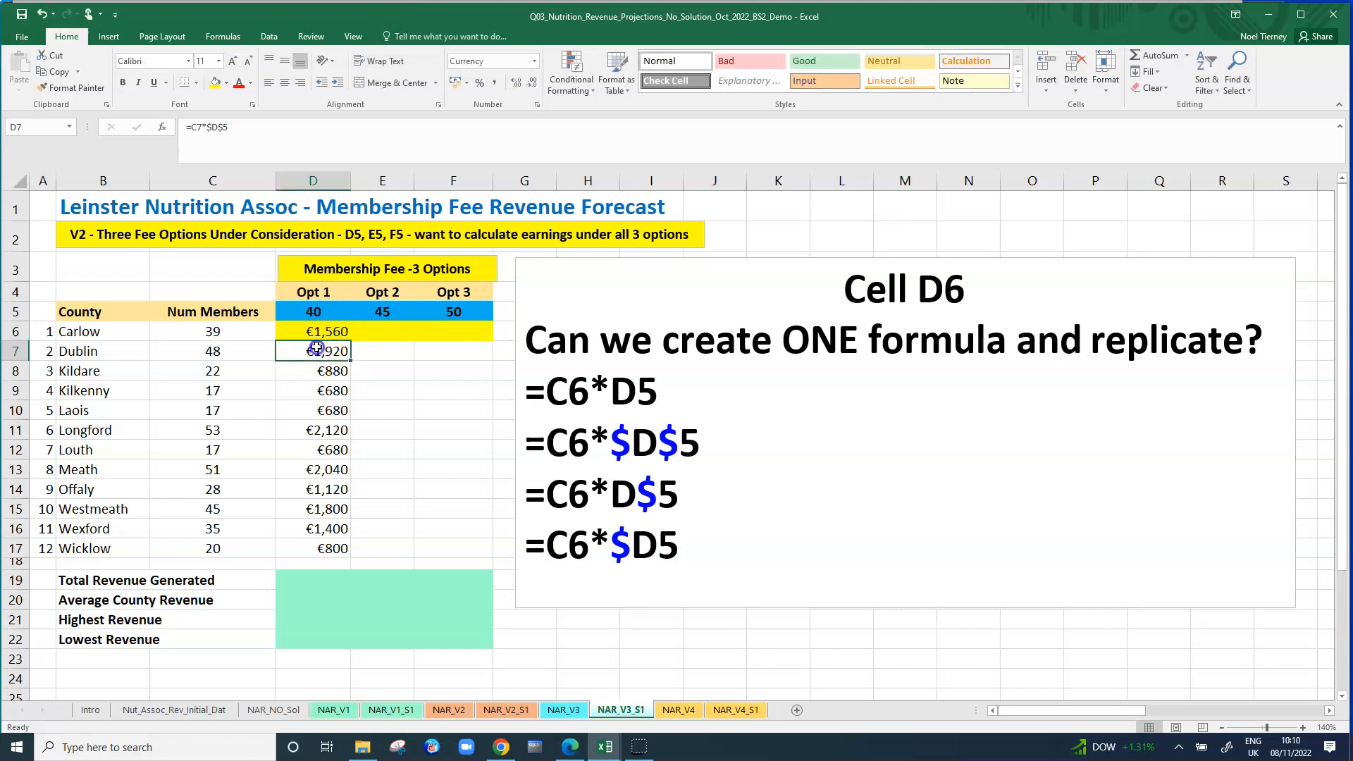
pyautogui.moveTo(317, 352); pyautogui.dragTo(320, 546)
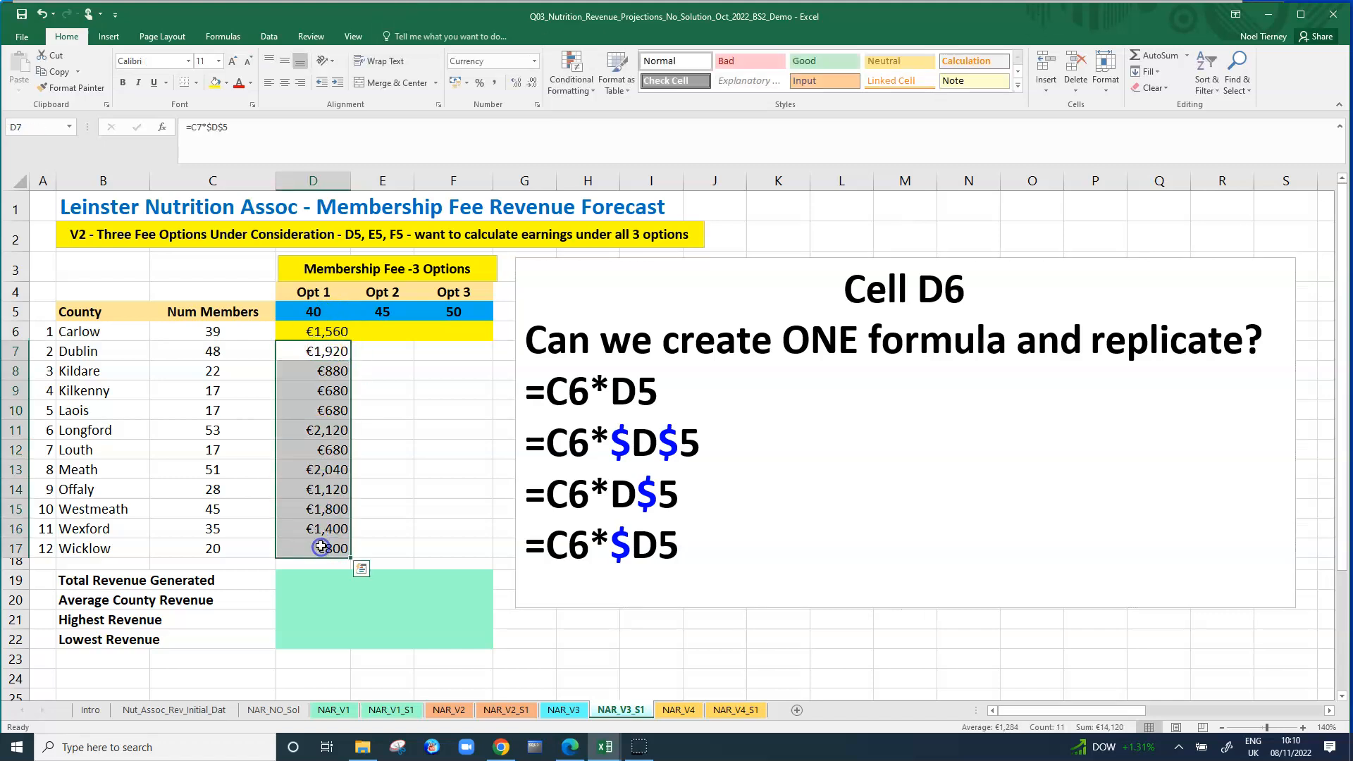
pyautogui.press('Delete')
# Make the column of the member count reference absolute in D6, so the formula reads =$C6*$D$5.
pyautogui.click(330, 331)
pyautogui.click(229, 169)
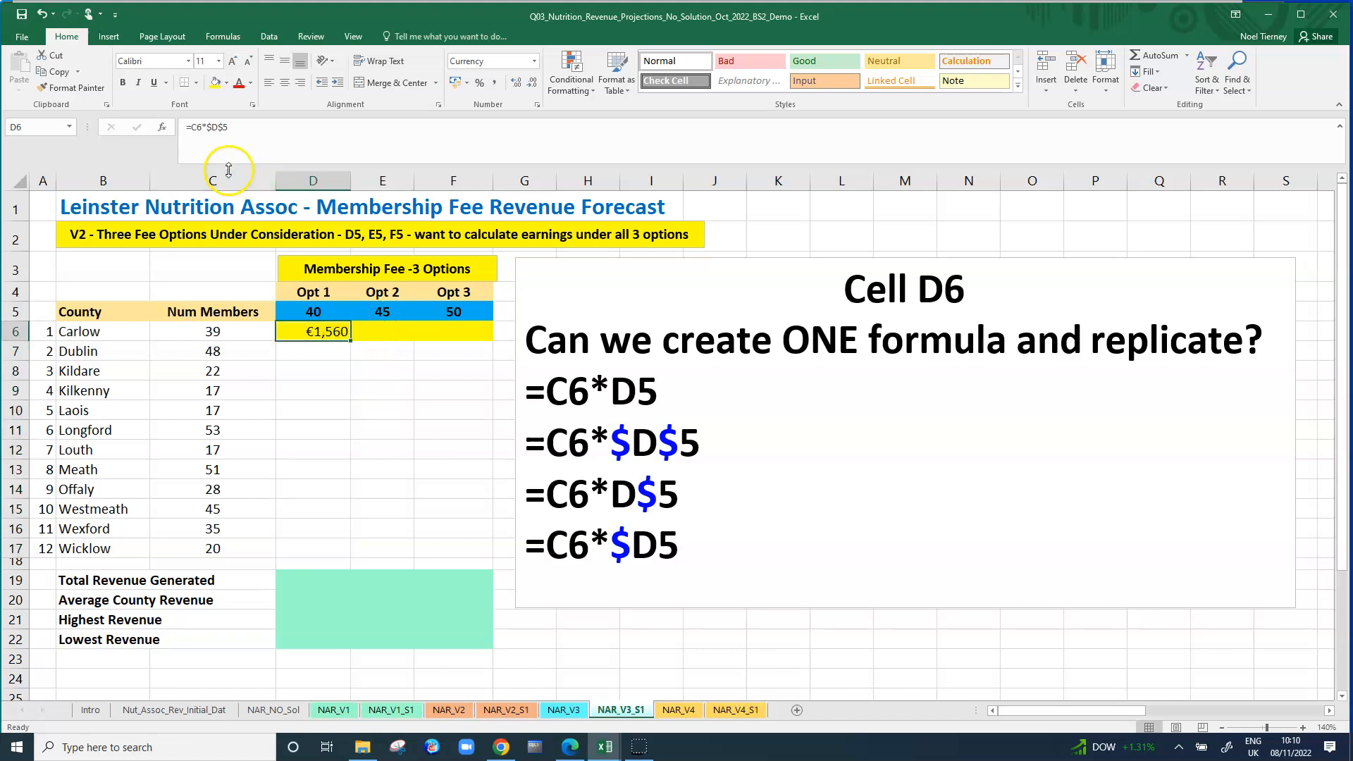
pyautogui.click(194, 126)
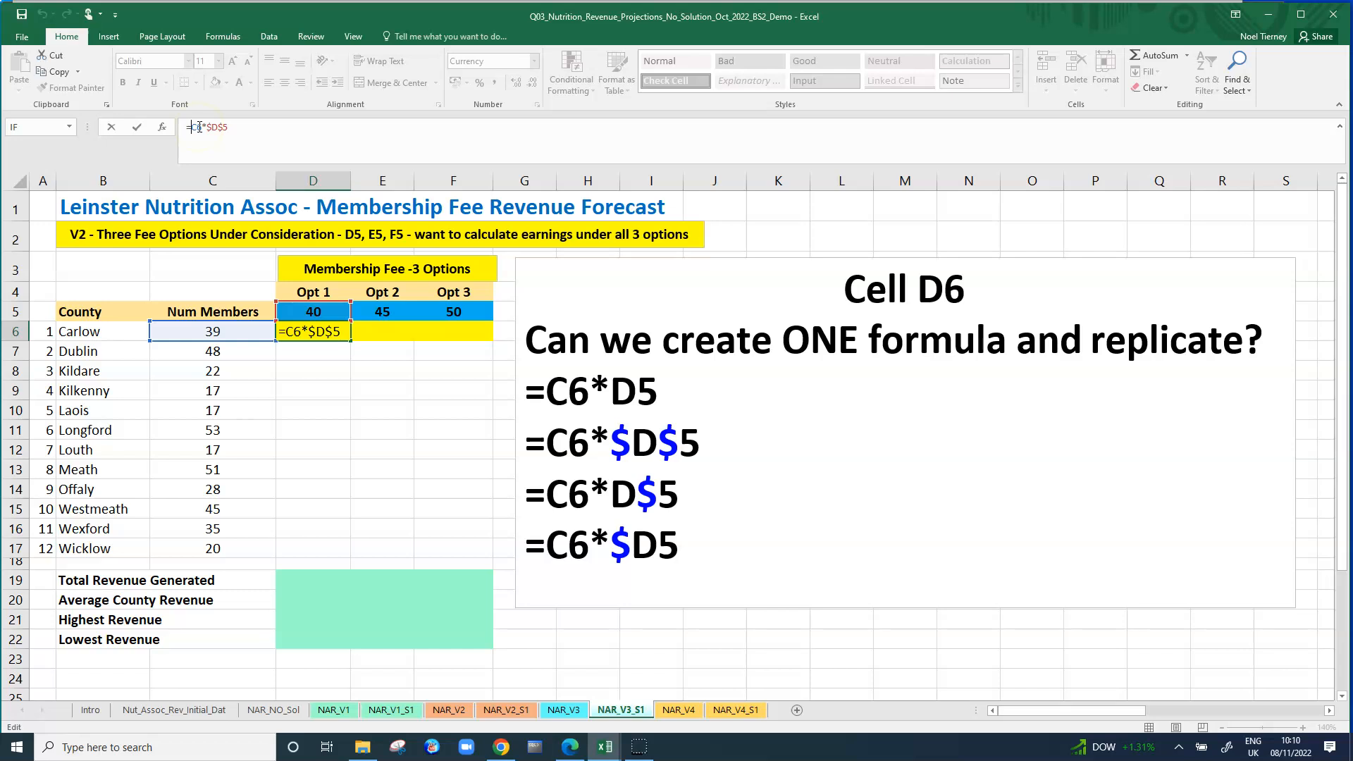
pyautogui.write('$')
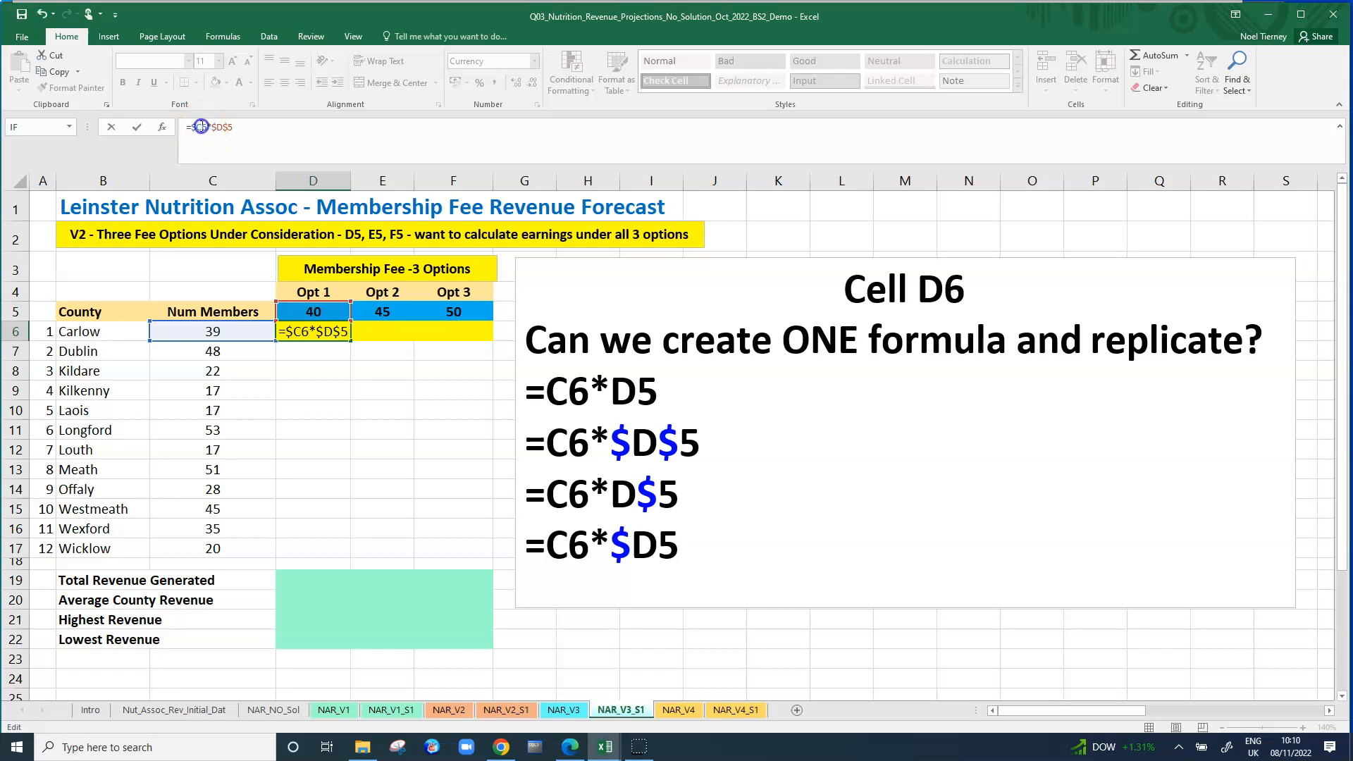
pyautogui.click(273, 127)
pyautogui.press('Return')
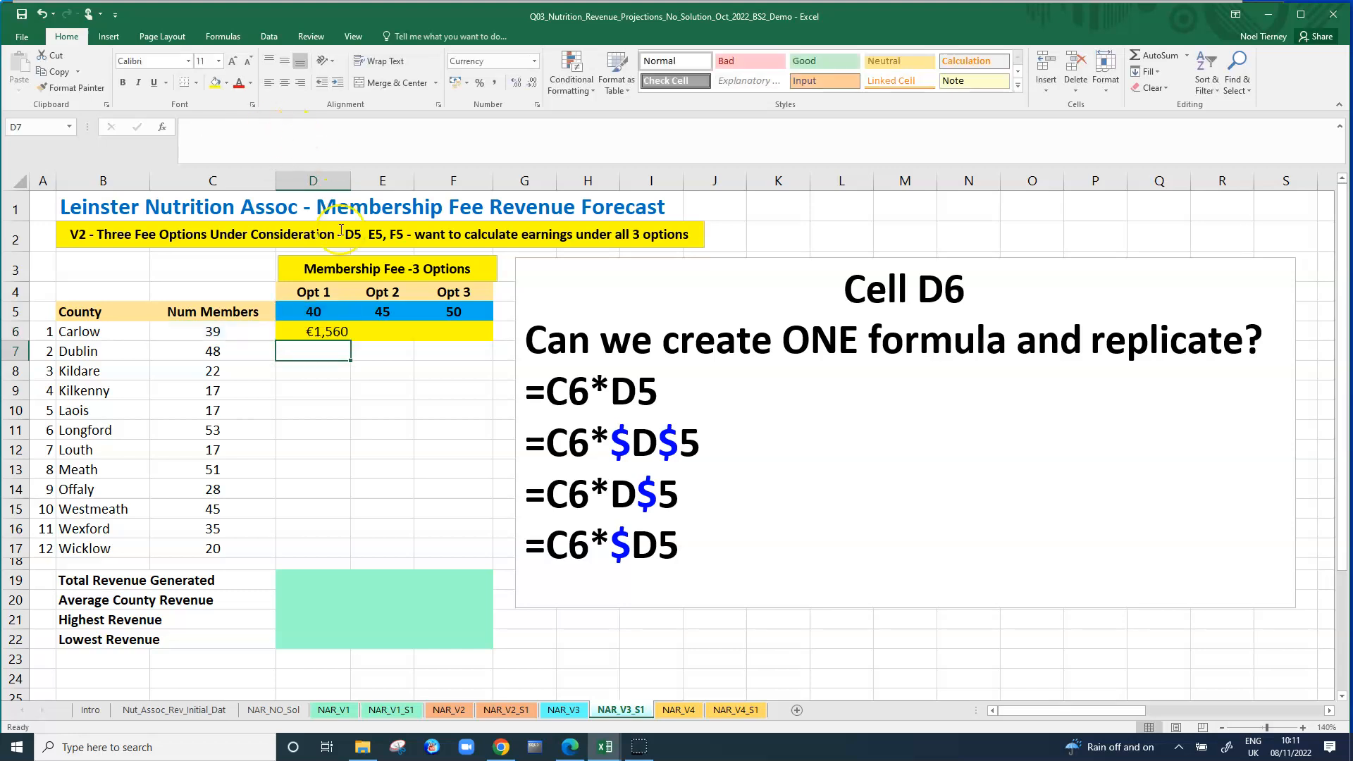
# Replace the yellow highlight on D6:F6 with a white fill.
pyautogui.click(329, 329)
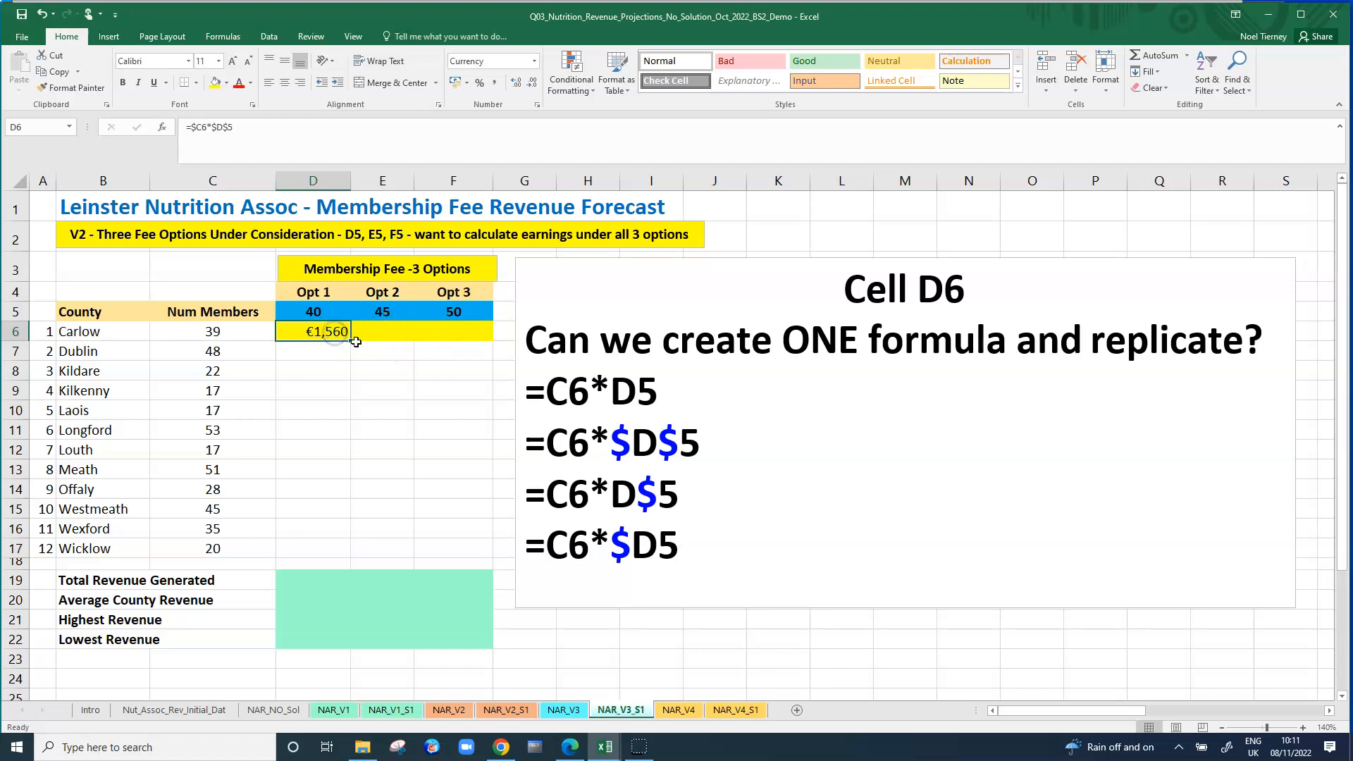
pyautogui.moveTo(339, 332); pyautogui.dragTo(428, 330)
pyautogui.click(227, 82)
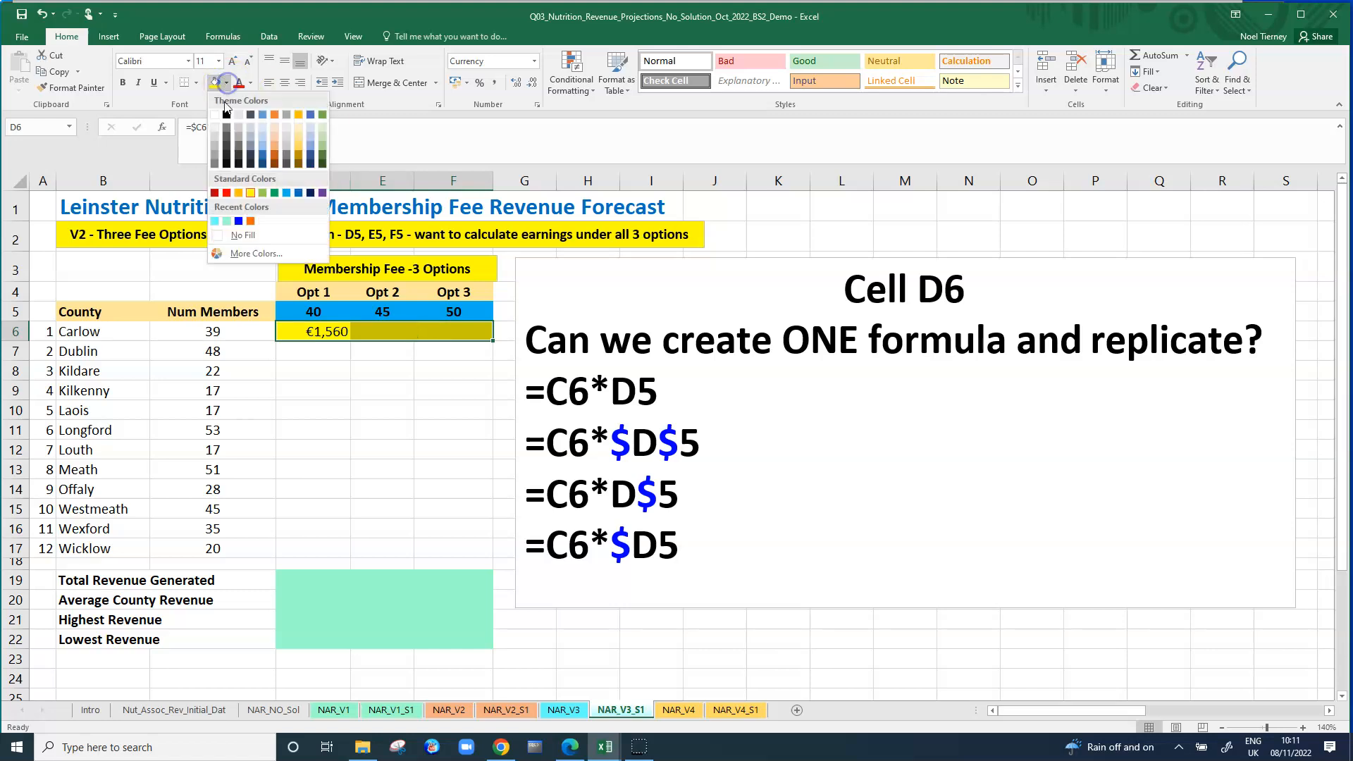
pyautogui.click(212, 115)
pyautogui.click(354, 424)
# Copy the =$C6*$D$5 formula from D6 down to D17 and check the references in D6 and D17.
pyautogui.click(321, 327)
pyautogui.moveTo(350, 341); pyautogui.dragTo(356, 558)
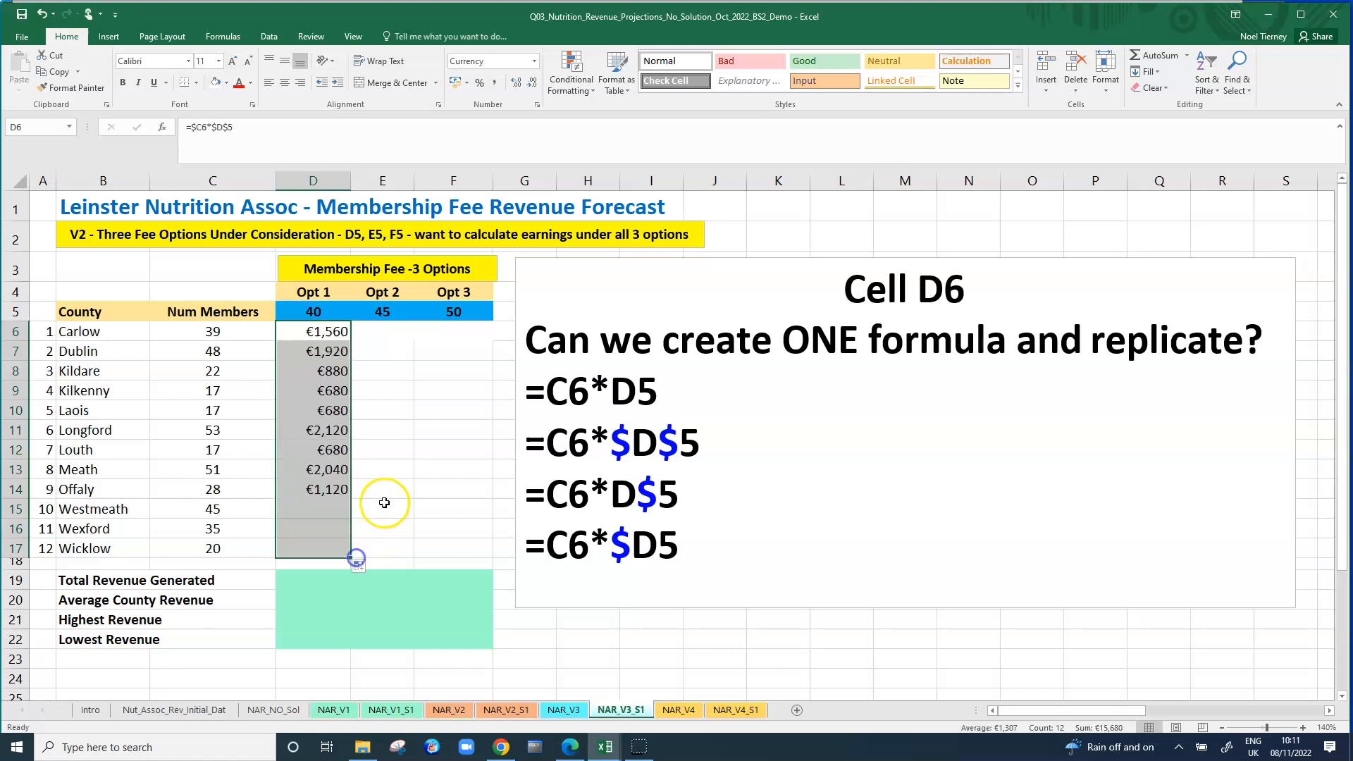
pyautogui.click(334, 338)
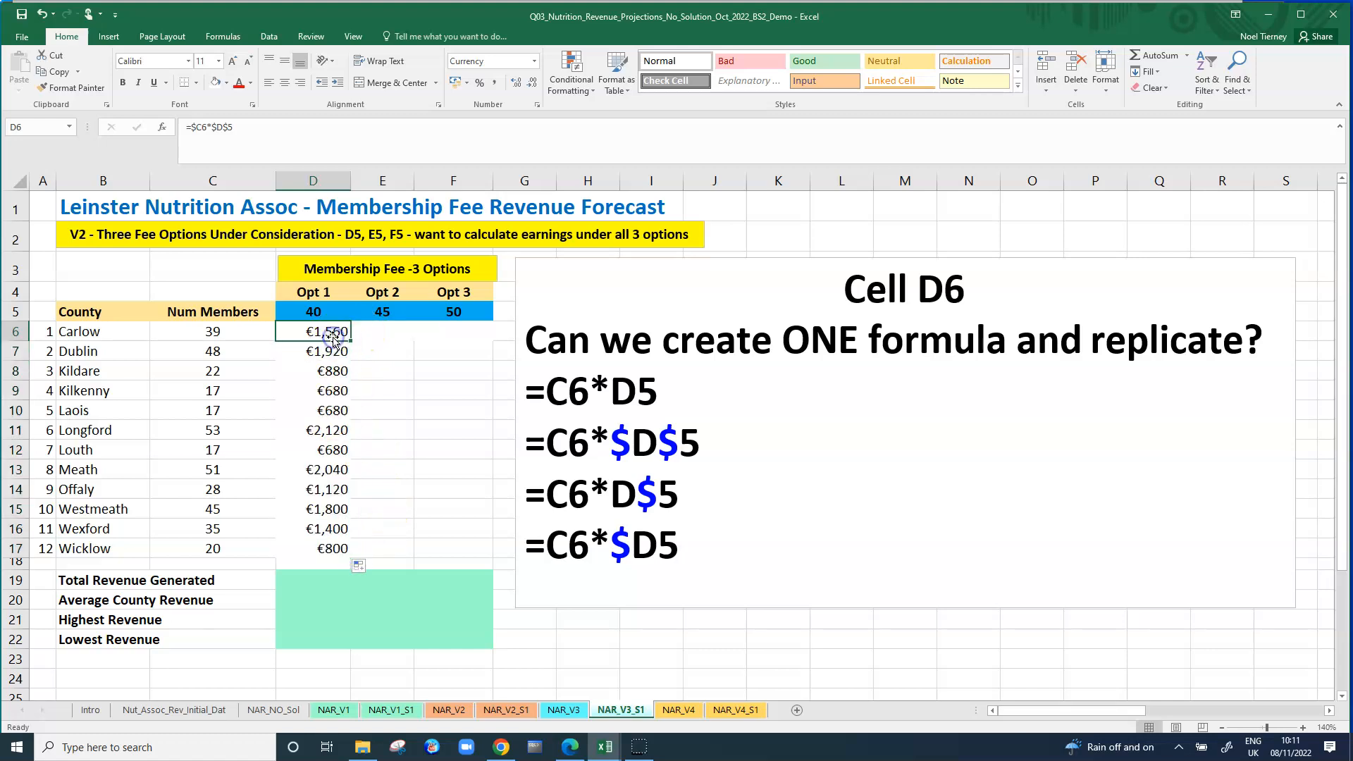
pyautogui.click(331, 334)
pyautogui.click(324, 548)
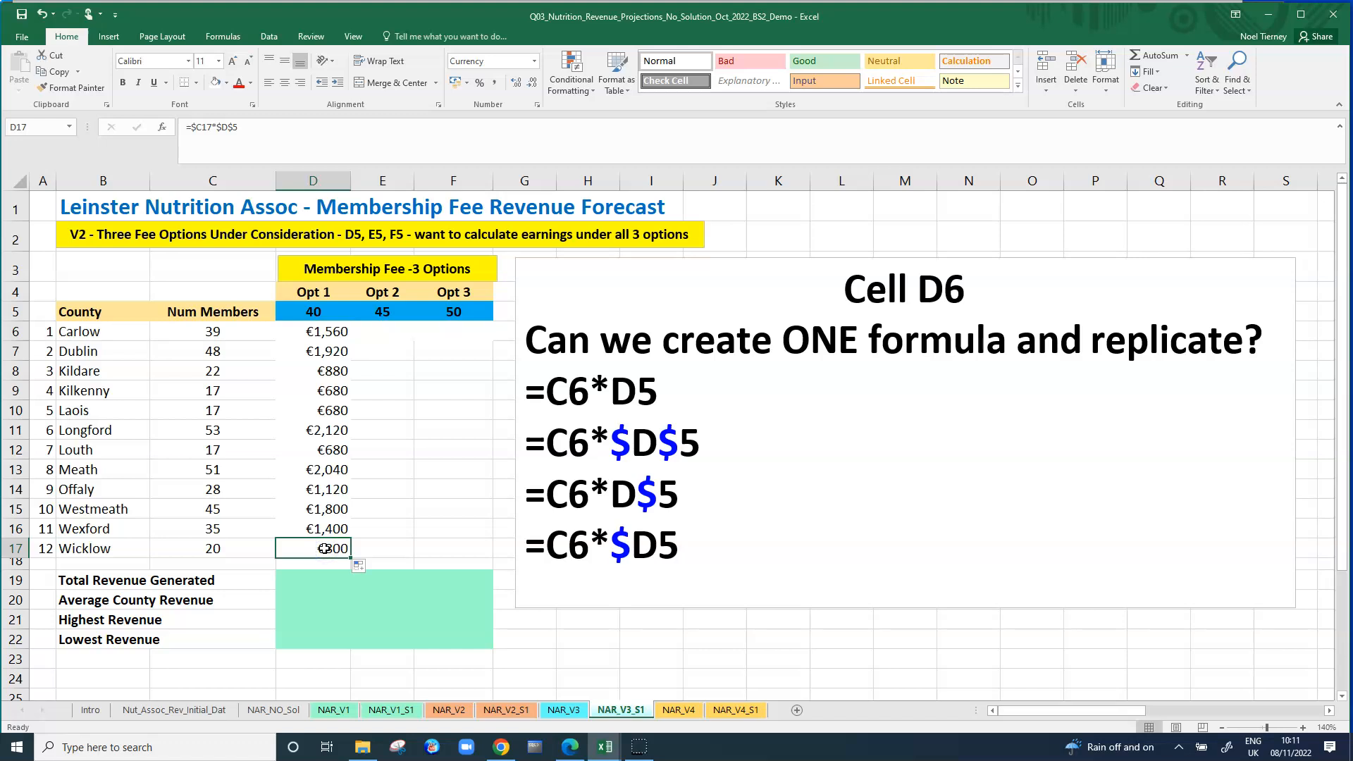
# Copy the Opt 1 formulas with the $C column reference across to E6:F17 and check a copied formula.
pyautogui.moveTo(314, 332); pyautogui.dragTo(482, 562)
pyautogui.click(420, 491)
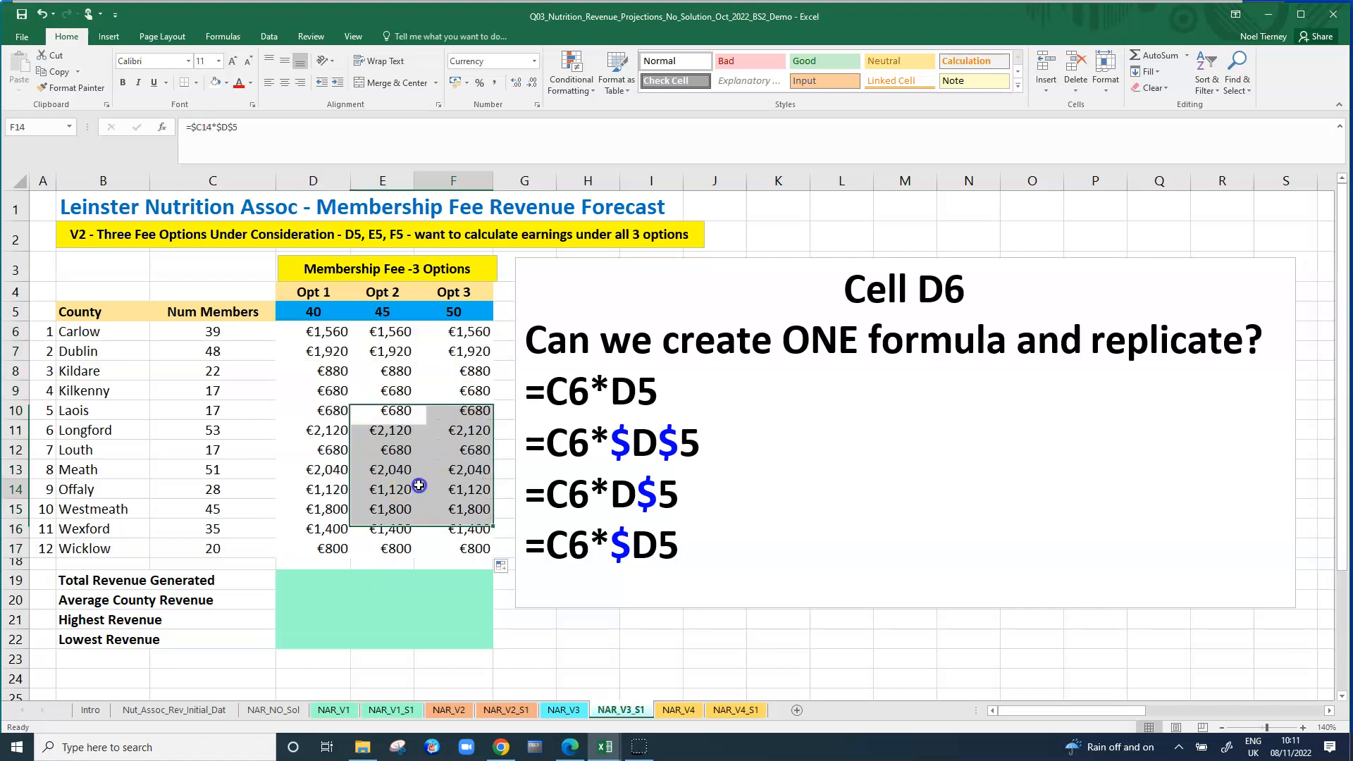
# Compare the copied formulas in D6, E6 and F6 to see which fee cell each one references.
pyautogui.click(396, 332)
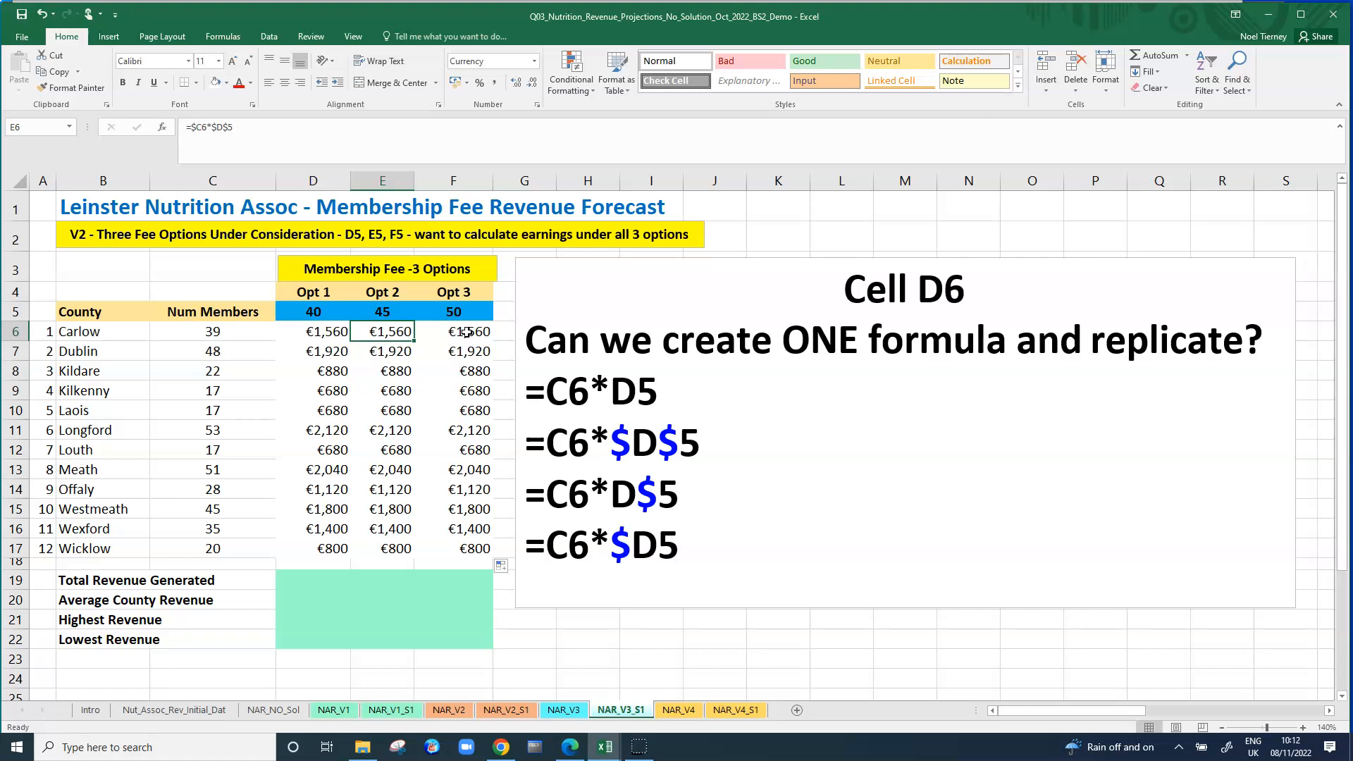
pyautogui.click(467, 332)
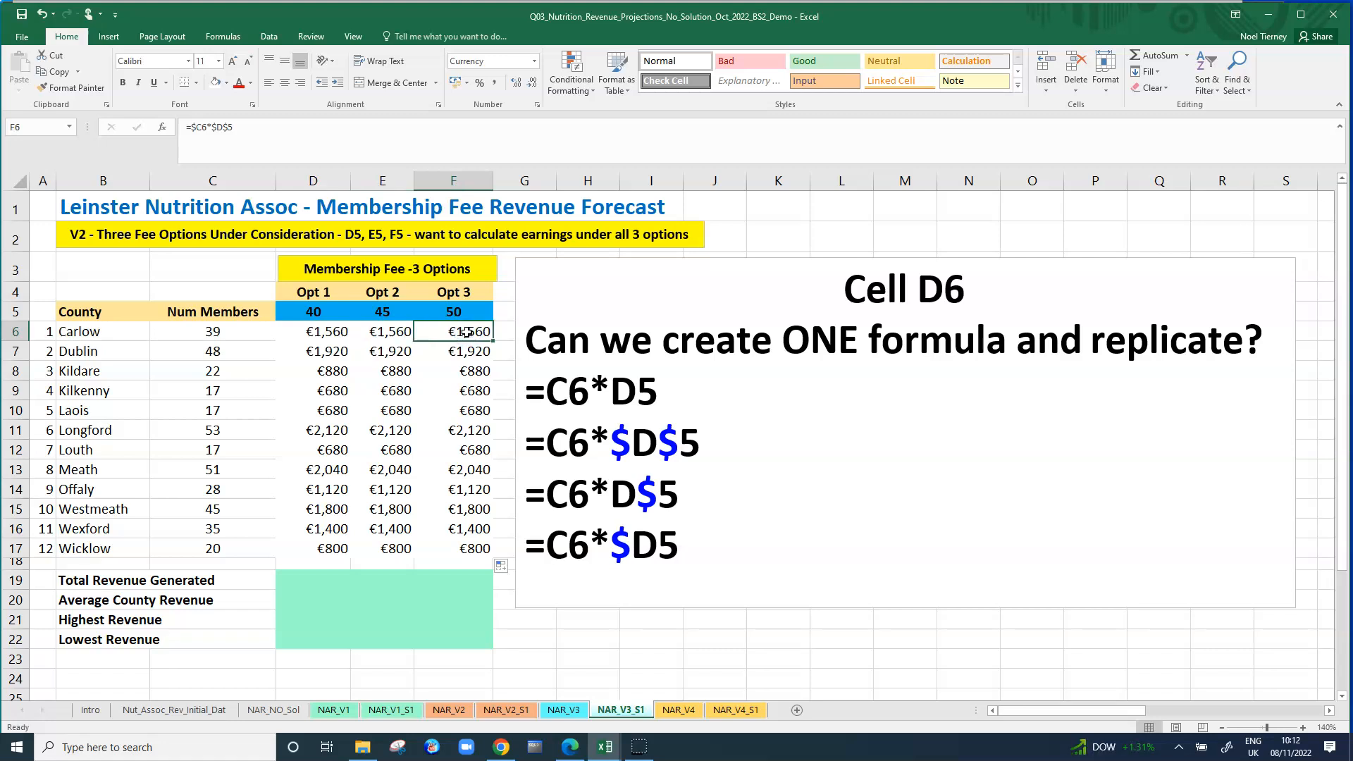
pyautogui.click(398, 332)
pyautogui.click(478, 335)
pyautogui.click(339, 332)
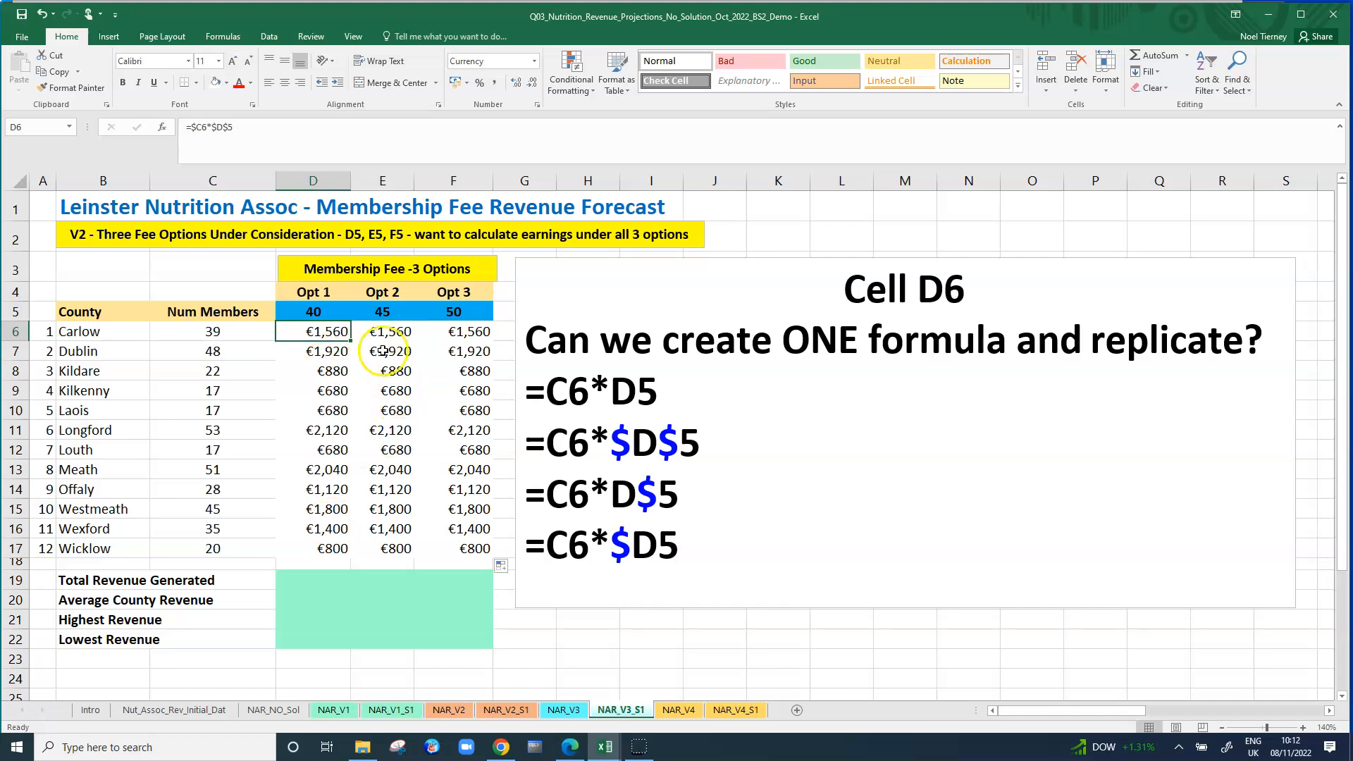
pyautogui.click(399, 334)
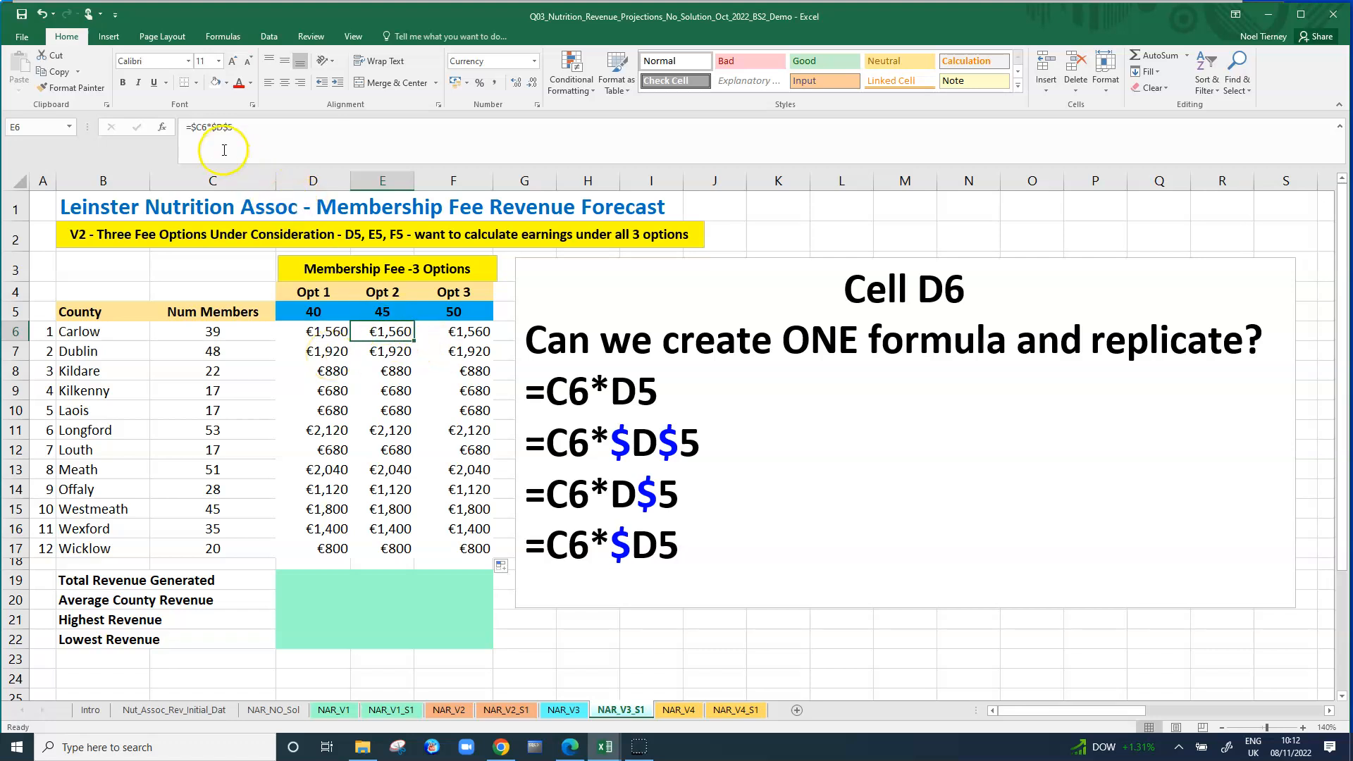
pyautogui.click(292, 336)
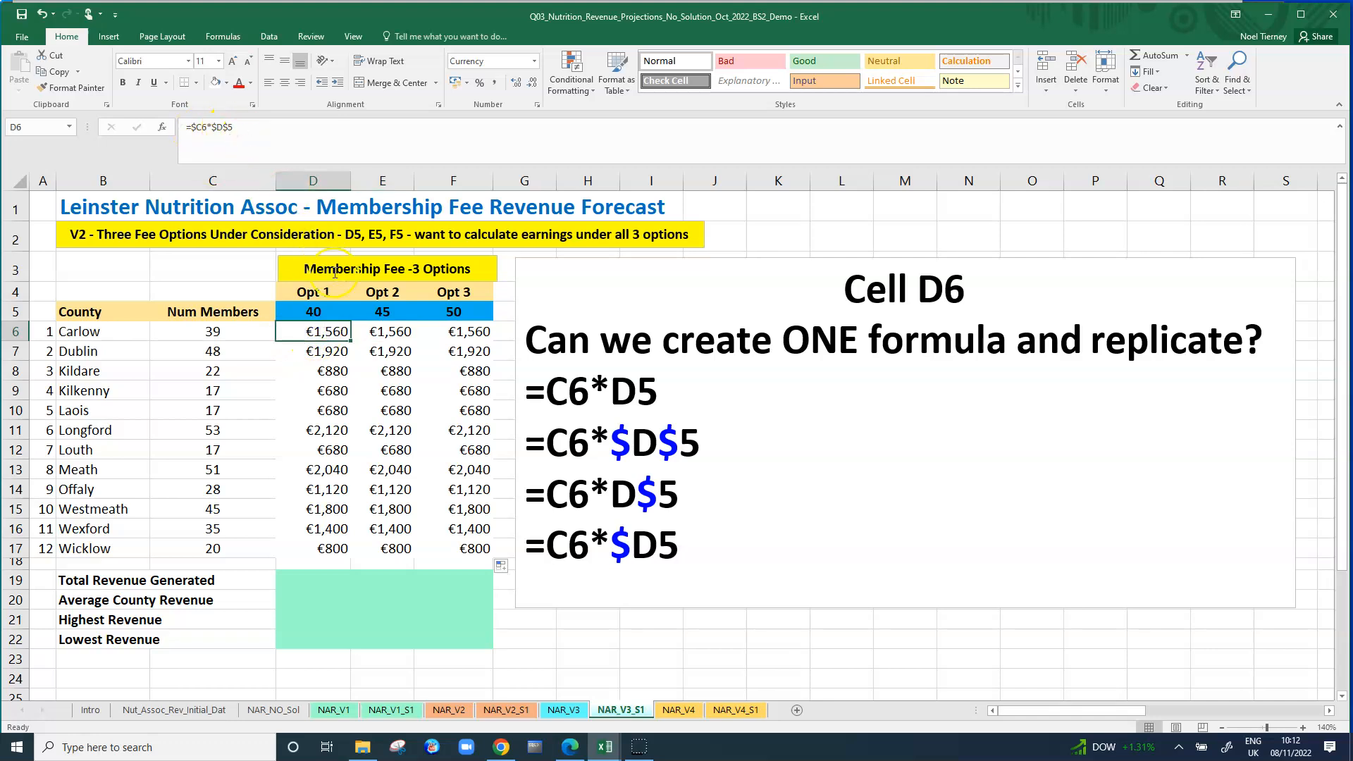
pyautogui.click(387, 333)
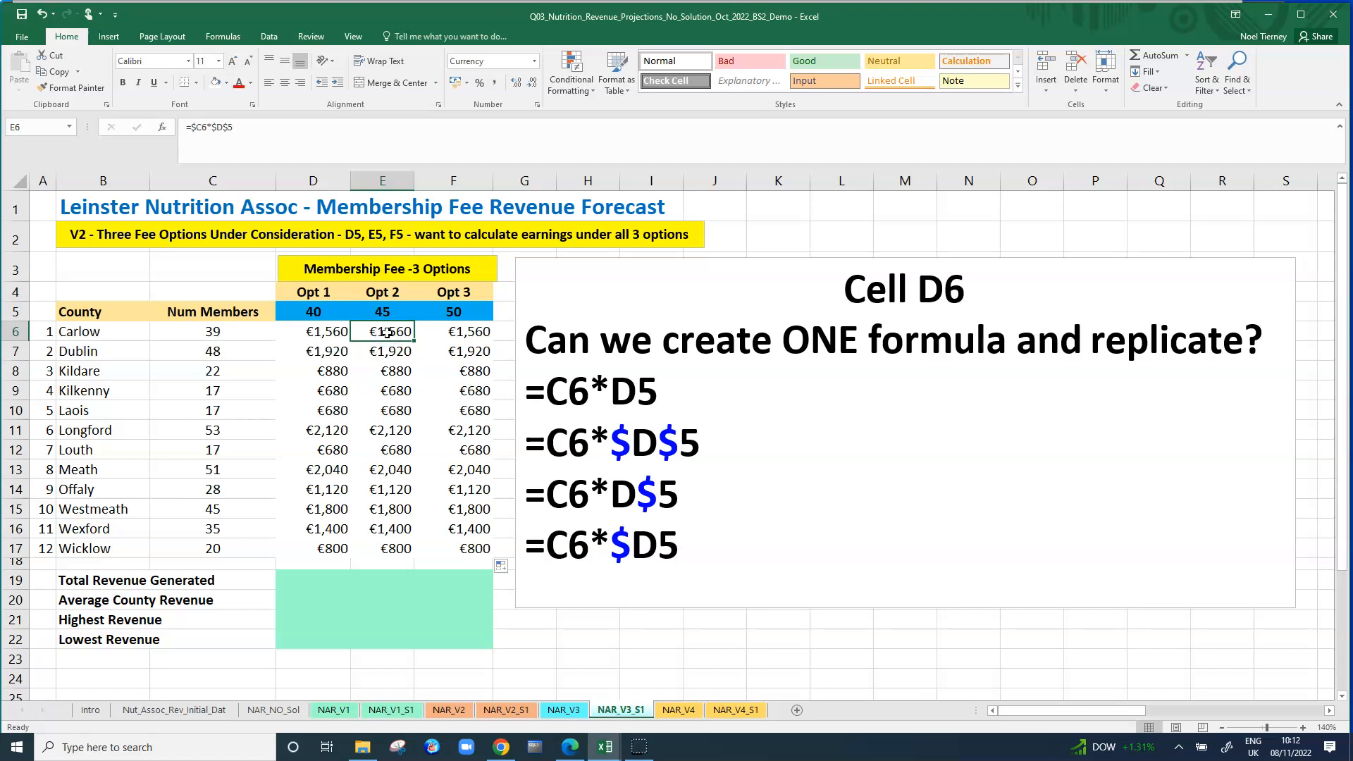
pyautogui.click(462, 331)
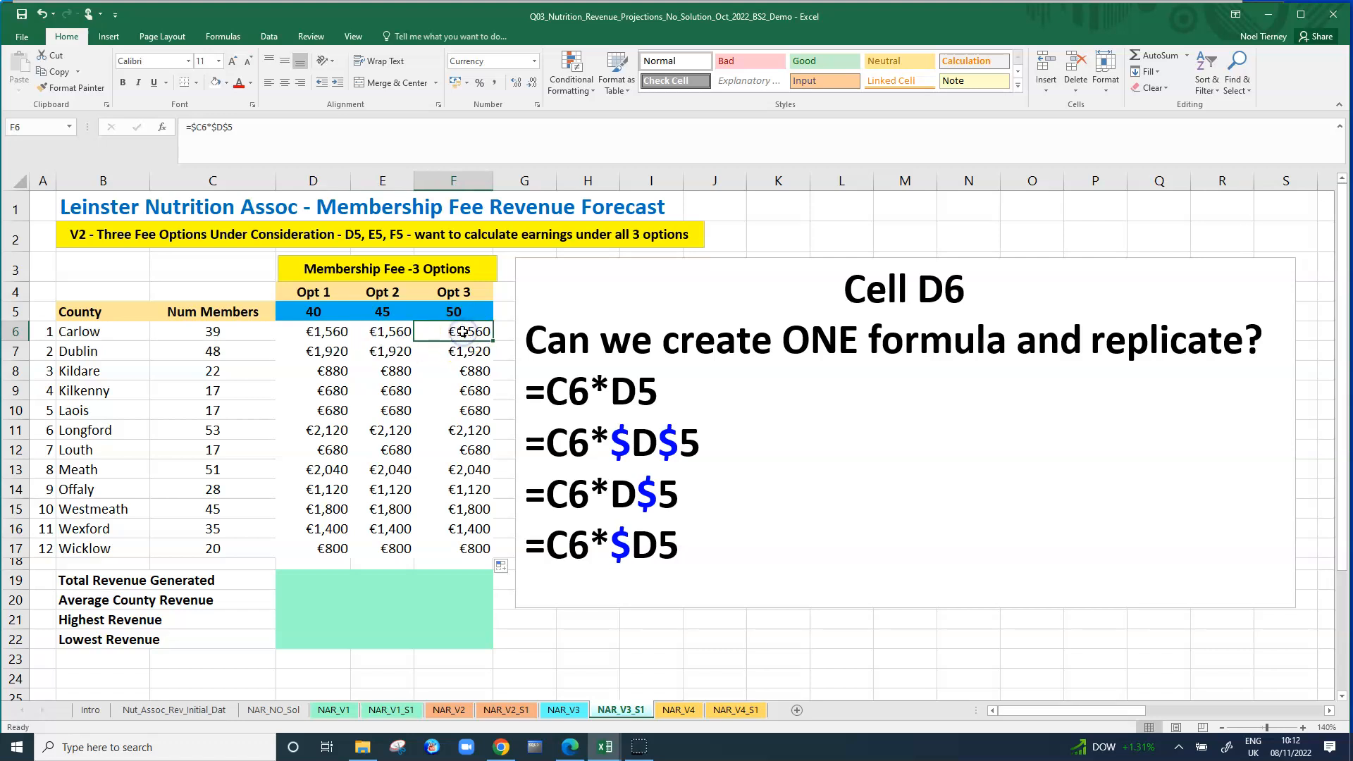
pyautogui.click(331, 332)
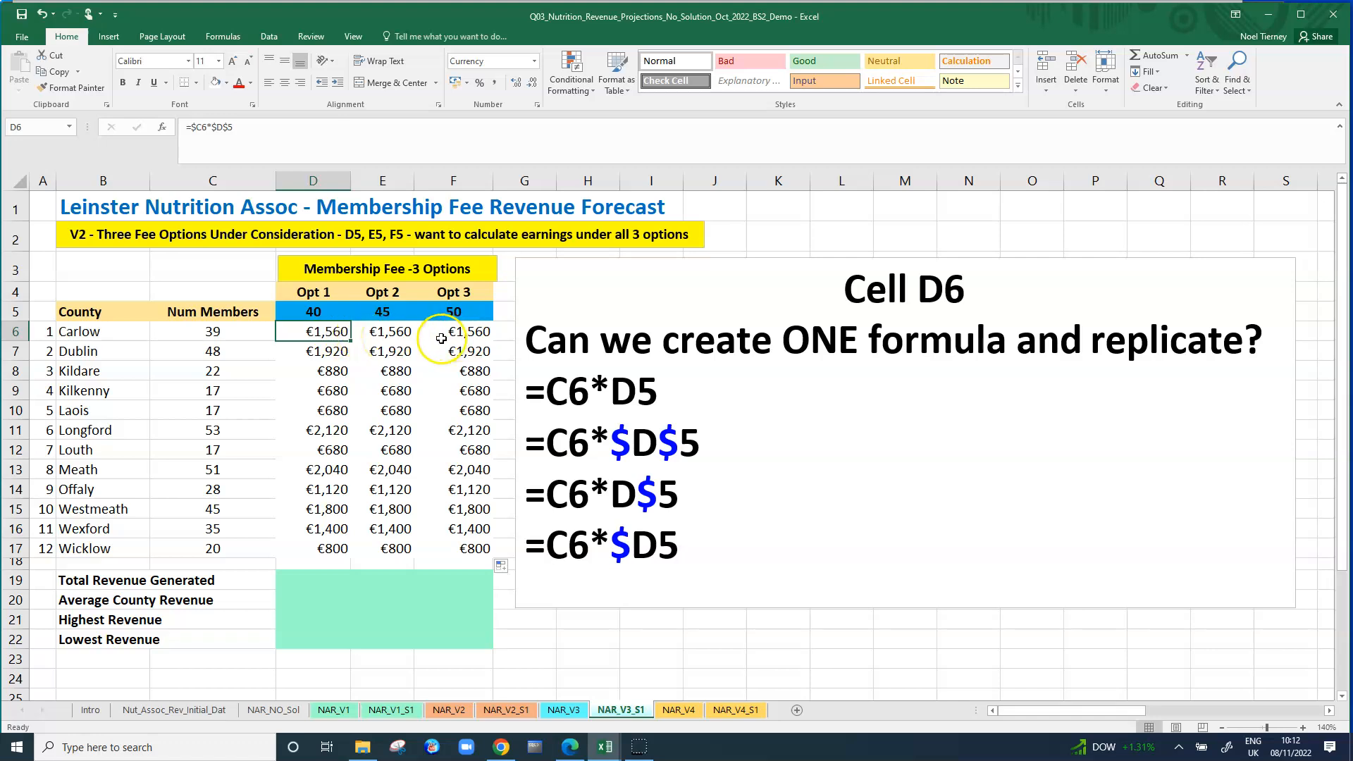
# Clear the copied revenue formulas from D7:F17 and E6:F6, keeping only the formula in D6.
pyautogui.click(327, 355)
pyautogui.moveTo(383, 372); pyautogui.dragTo(457, 543)
pyautogui.press('Delete')
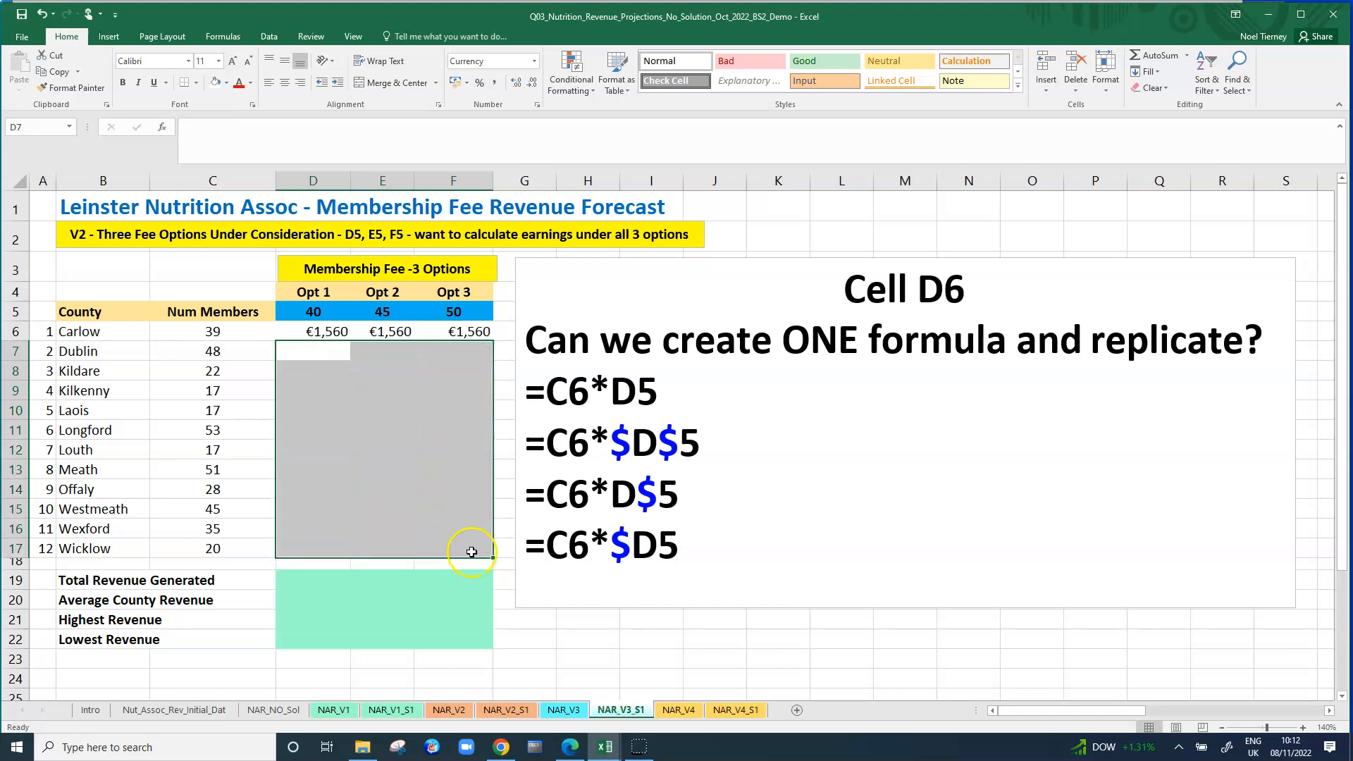
pyautogui.click(451, 525)
pyautogui.moveTo(393, 331); pyautogui.dragTo(459, 332)
pyautogui.press('Delete')
pyautogui.click(476, 333)
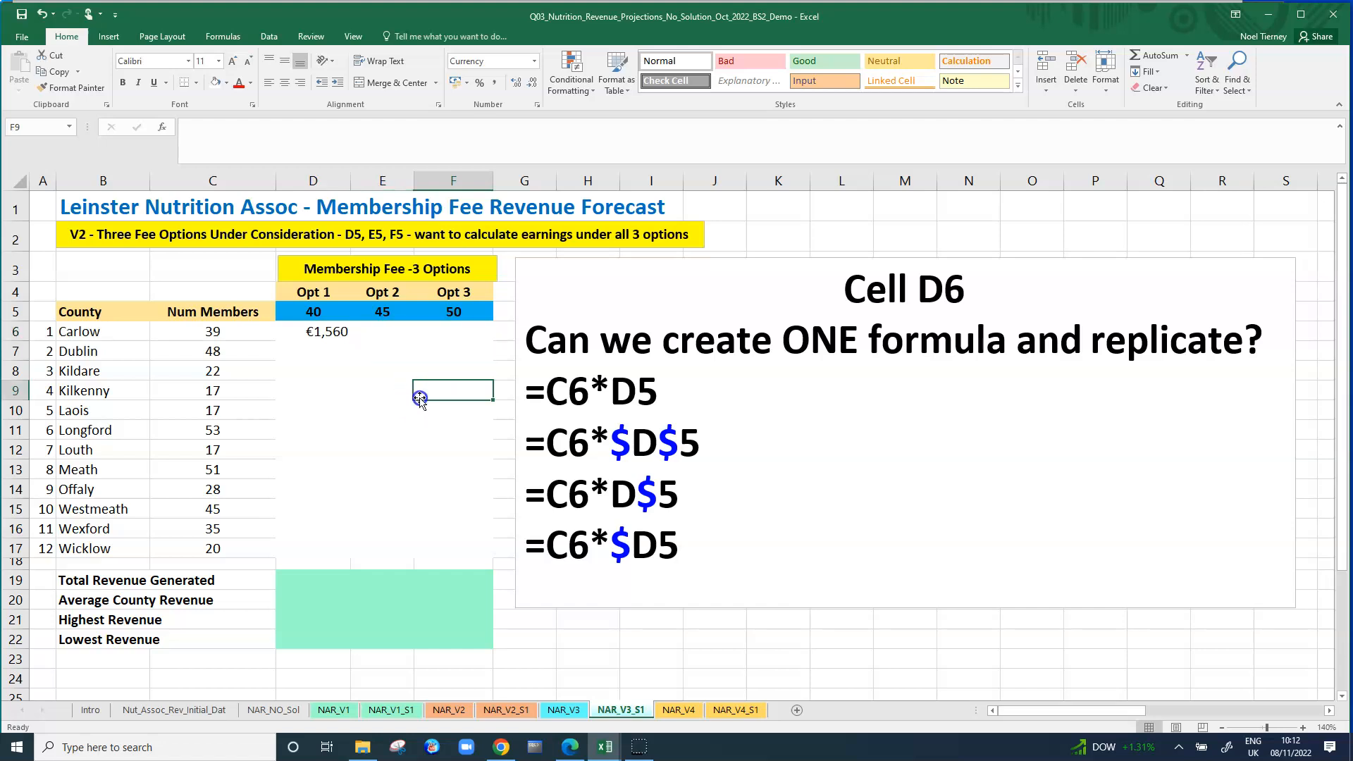
# Make the column of the fee reference relative in D6, so the formula reads =$C6*D$5.
pyautogui.click(331, 332)
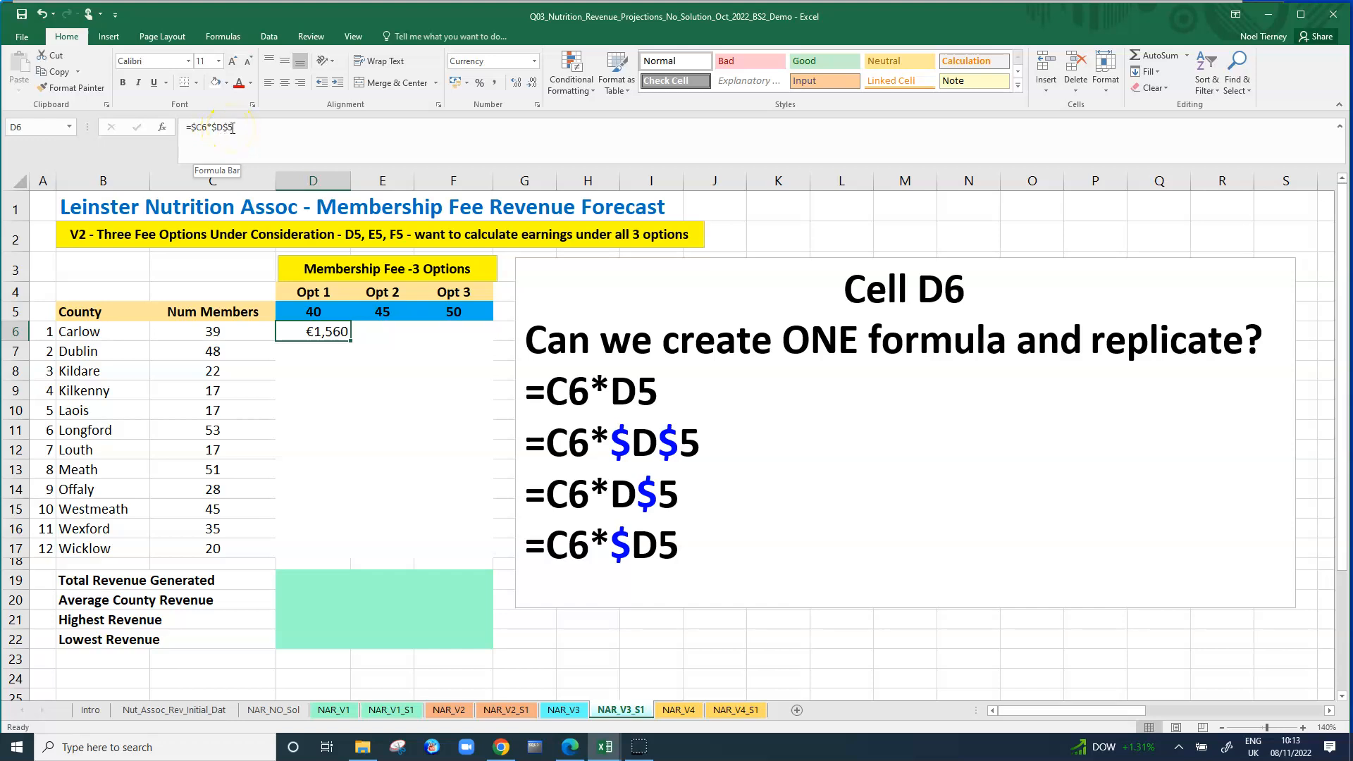
pyautogui.click(218, 129)
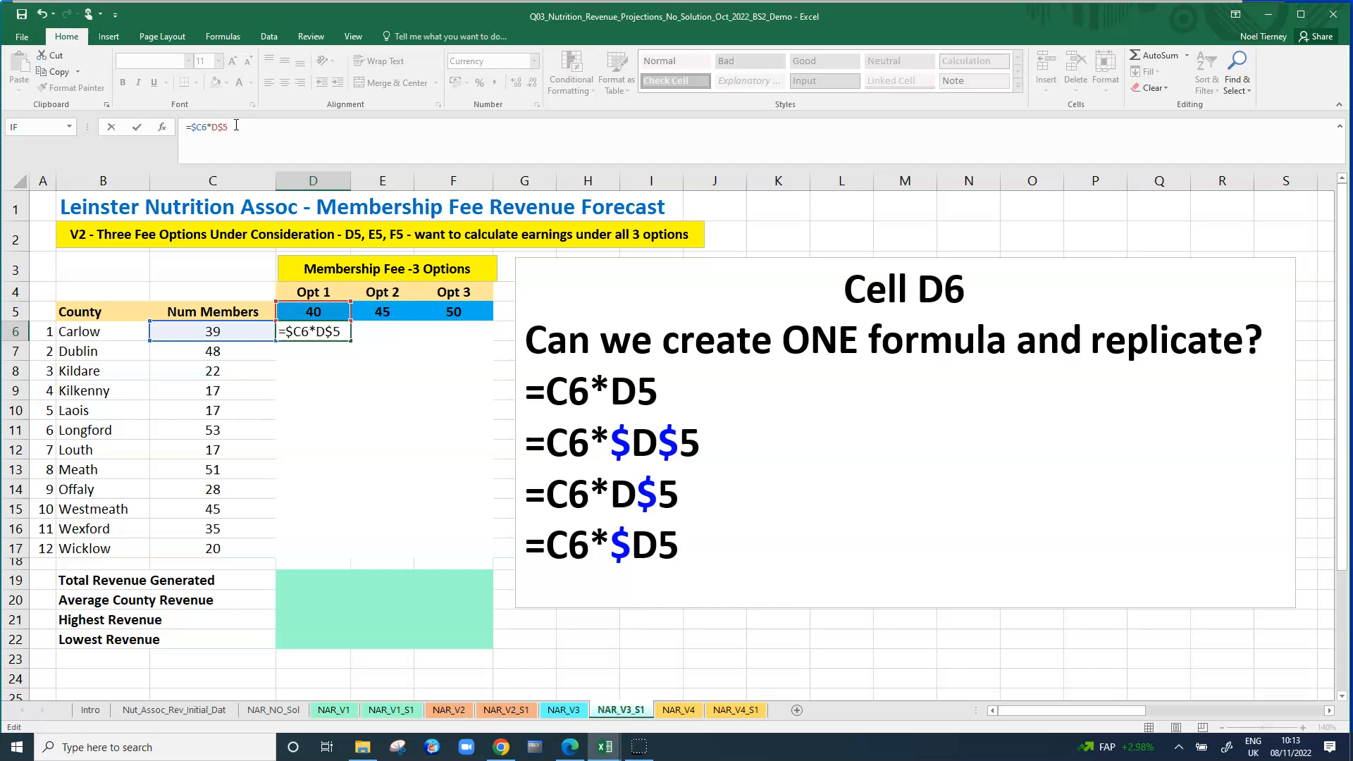
pyautogui.hotkey('ctrl', 'Return')
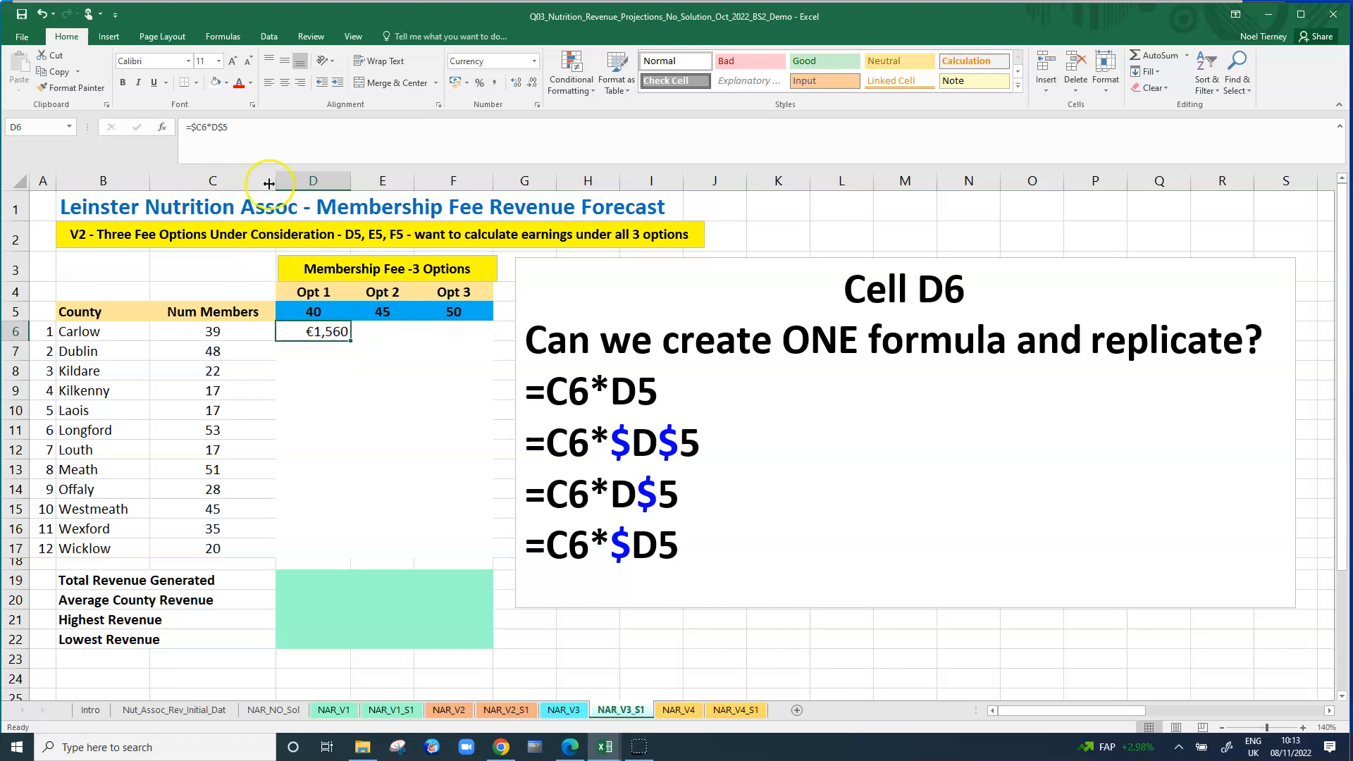
# Replace the four candidate formulas in the text box with the D6 formula =$C6*D$5 on its own line.
pyautogui.click(200, 127)
pyautogui.moveTo(200, 128); pyautogui.dragTo(226, 127)
pyautogui.hotkey('ctrl', 'c')
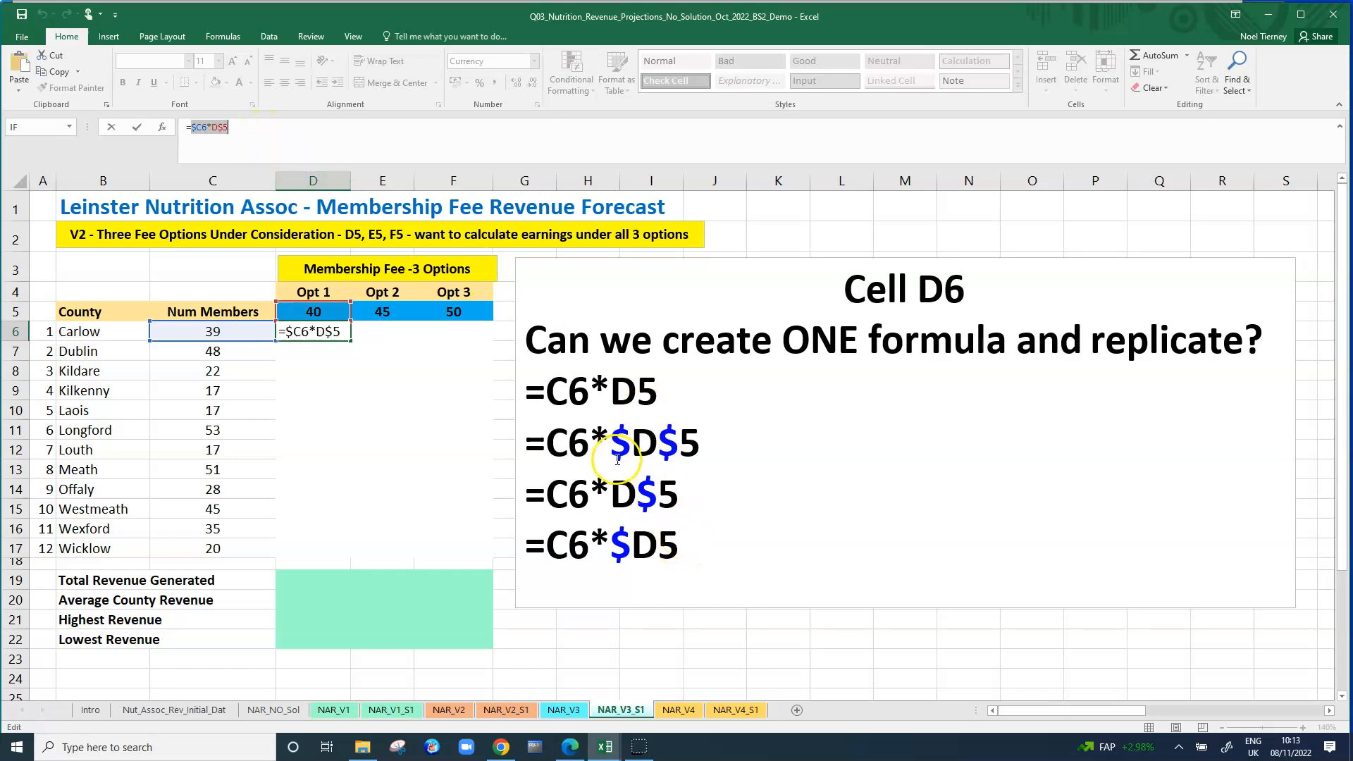
pyautogui.moveTo(680, 547); pyautogui.dragTo(509, 389)
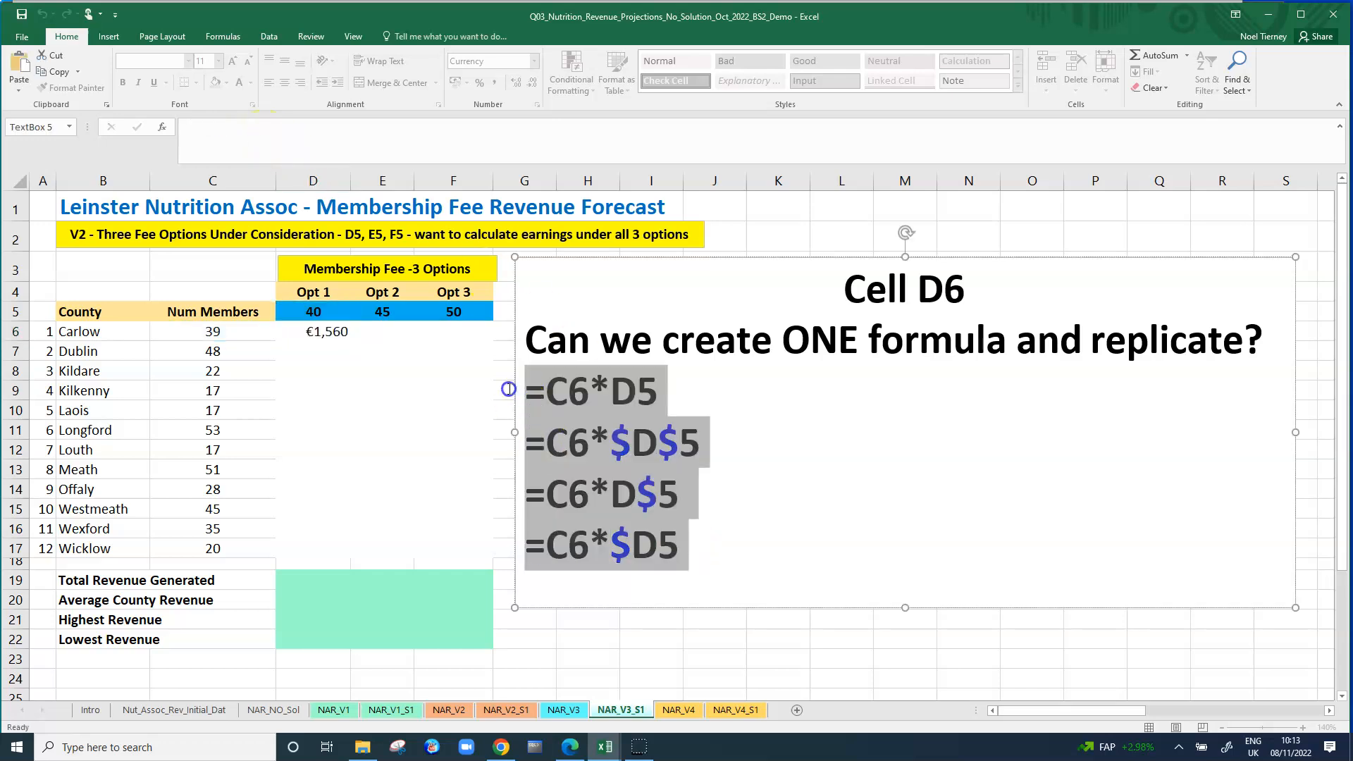
pyautogui.press('Delete')
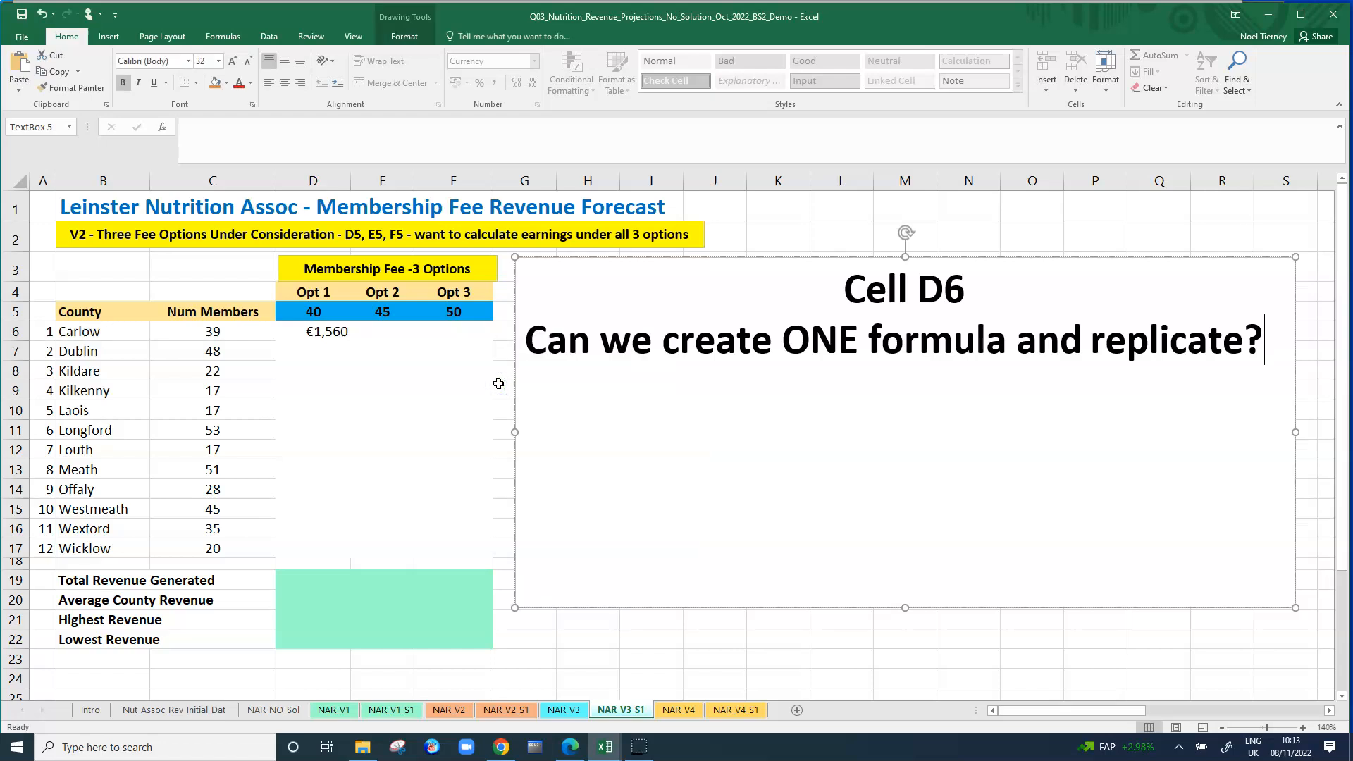
pyautogui.hotkey('ctrl', 'v')
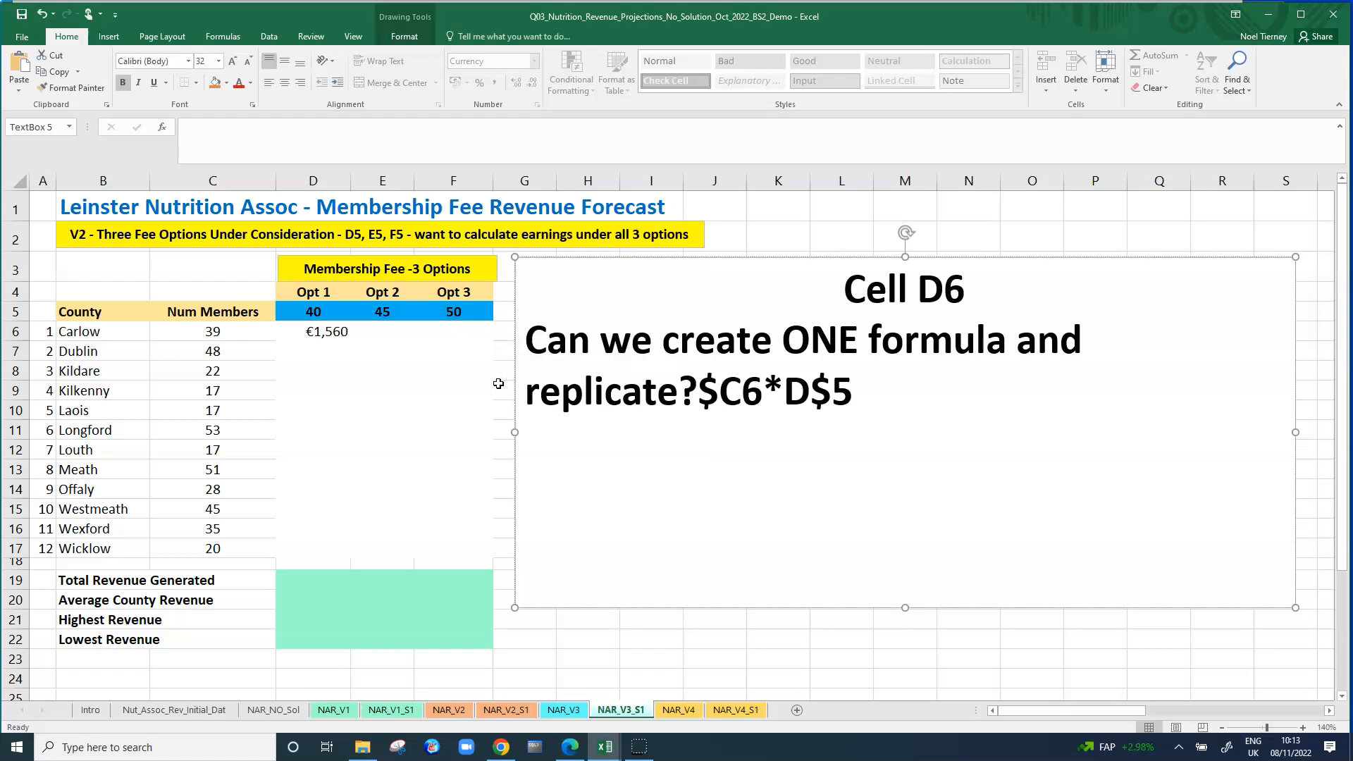
pyautogui.click(42, 14)
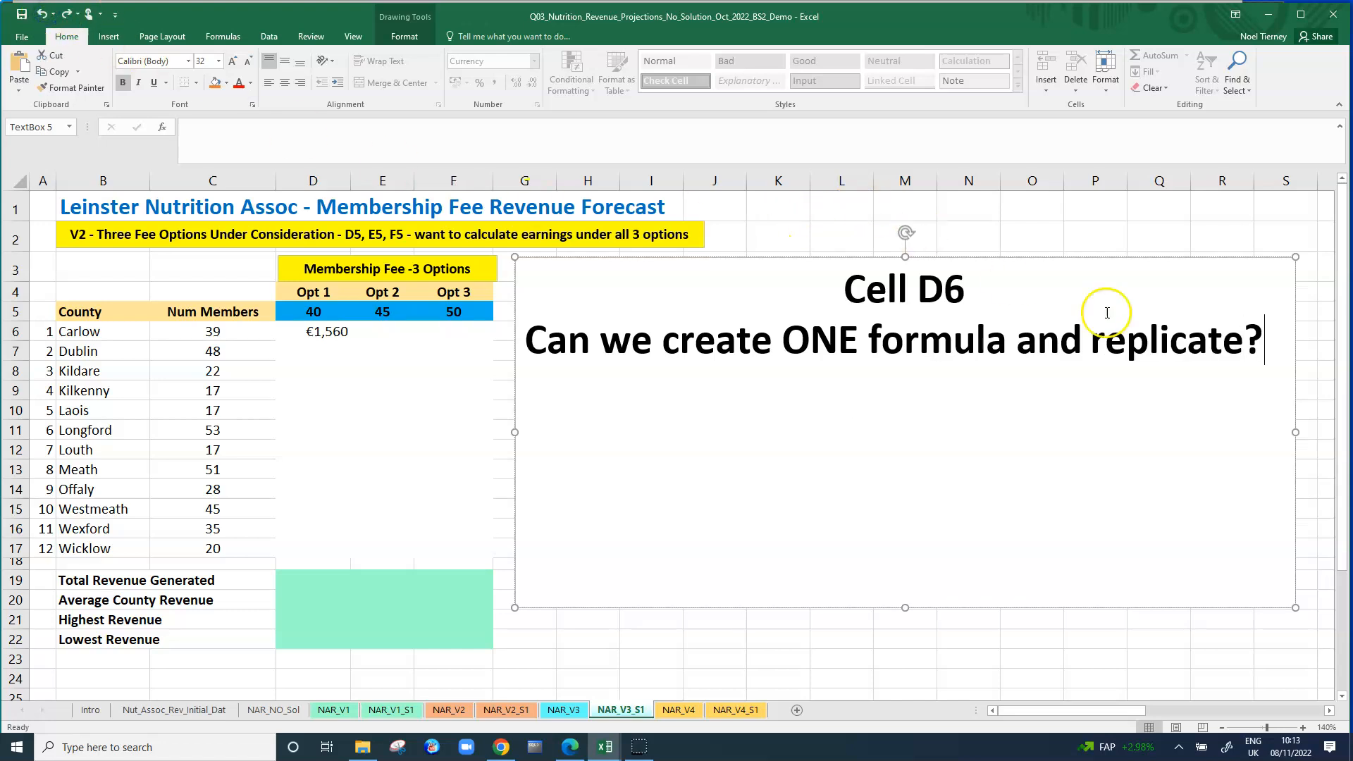
pyautogui.hotkey('ctrl', 'v')
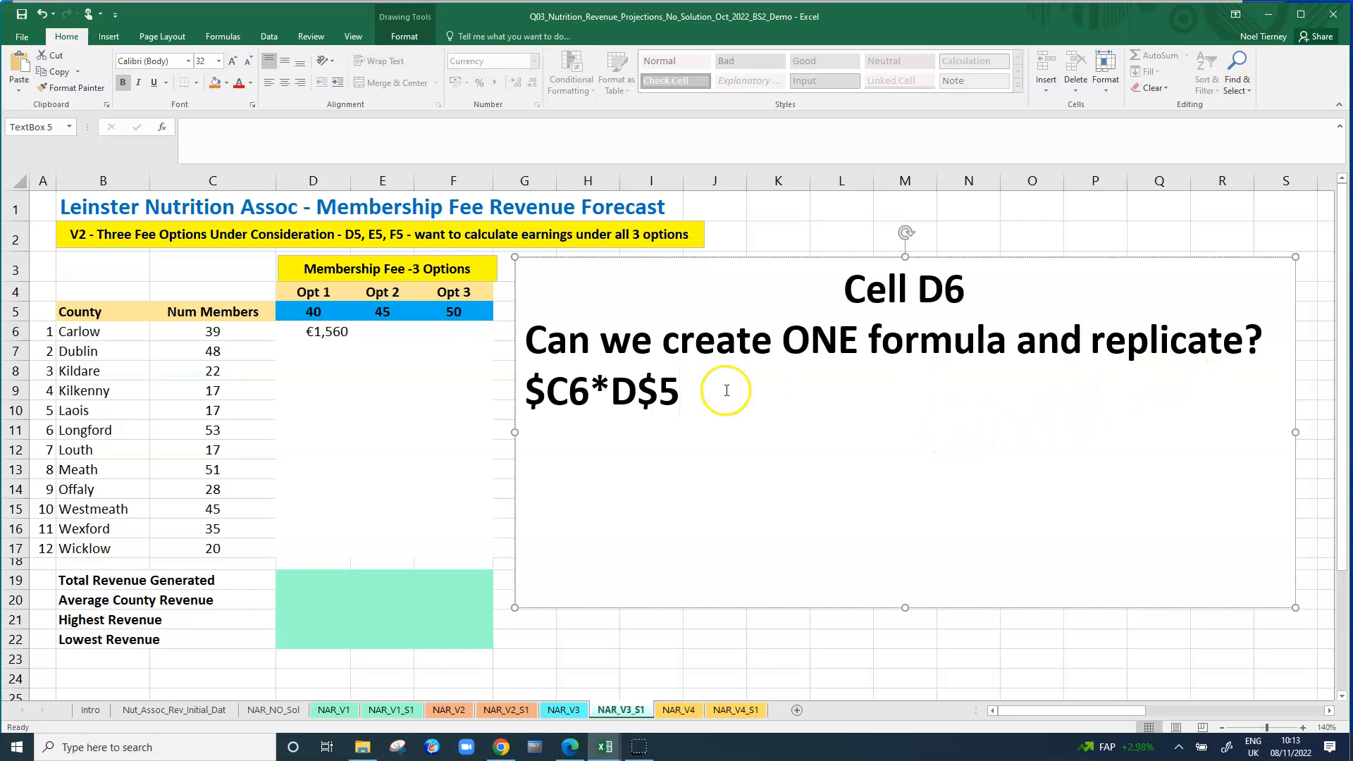
pyautogui.click(528, 391)
pyautogui.write('=')
# Colour both dollar signs of the =$C6*D$5 formula in the text box blue.
pyautogui.moveTo(549, 390); pyautogui.dragTo(561, 389)
pyautogui.click(250, 84)
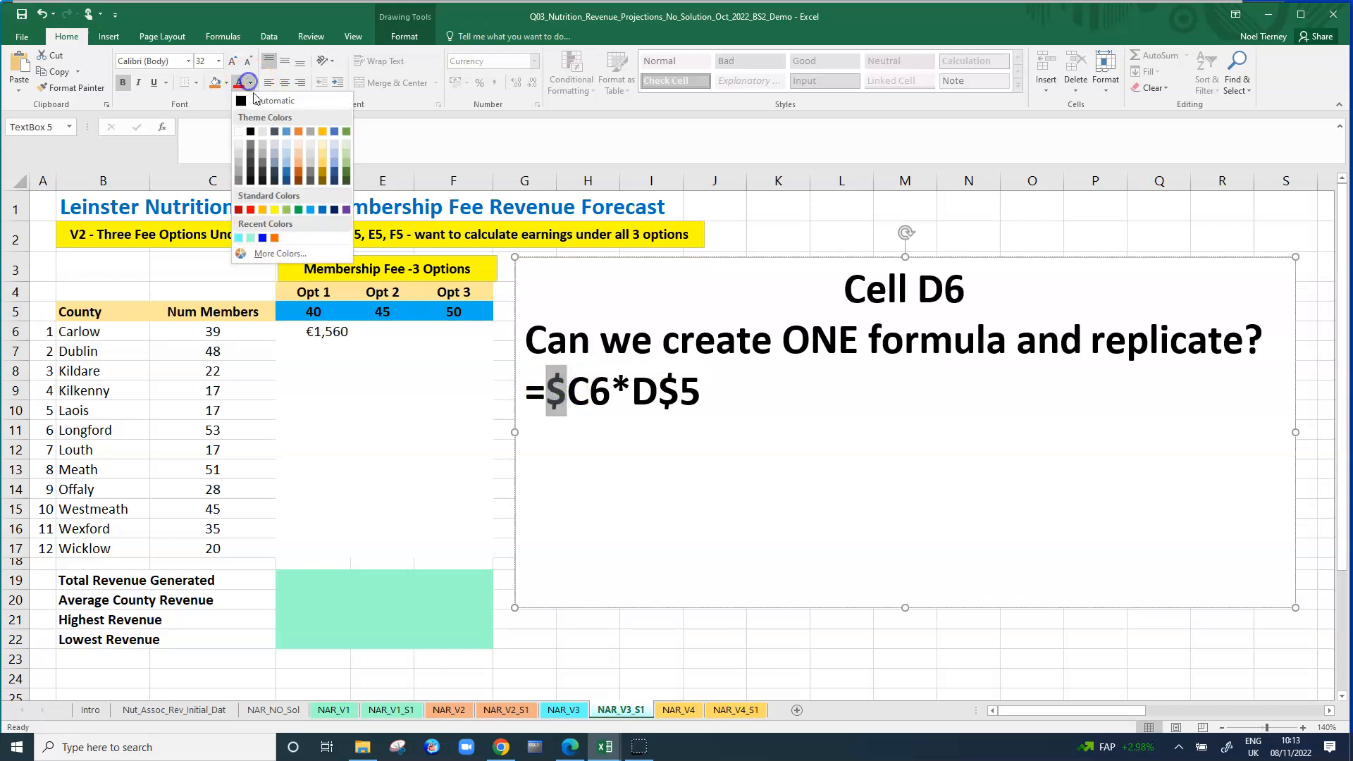
pyautogui.click(263, 239)
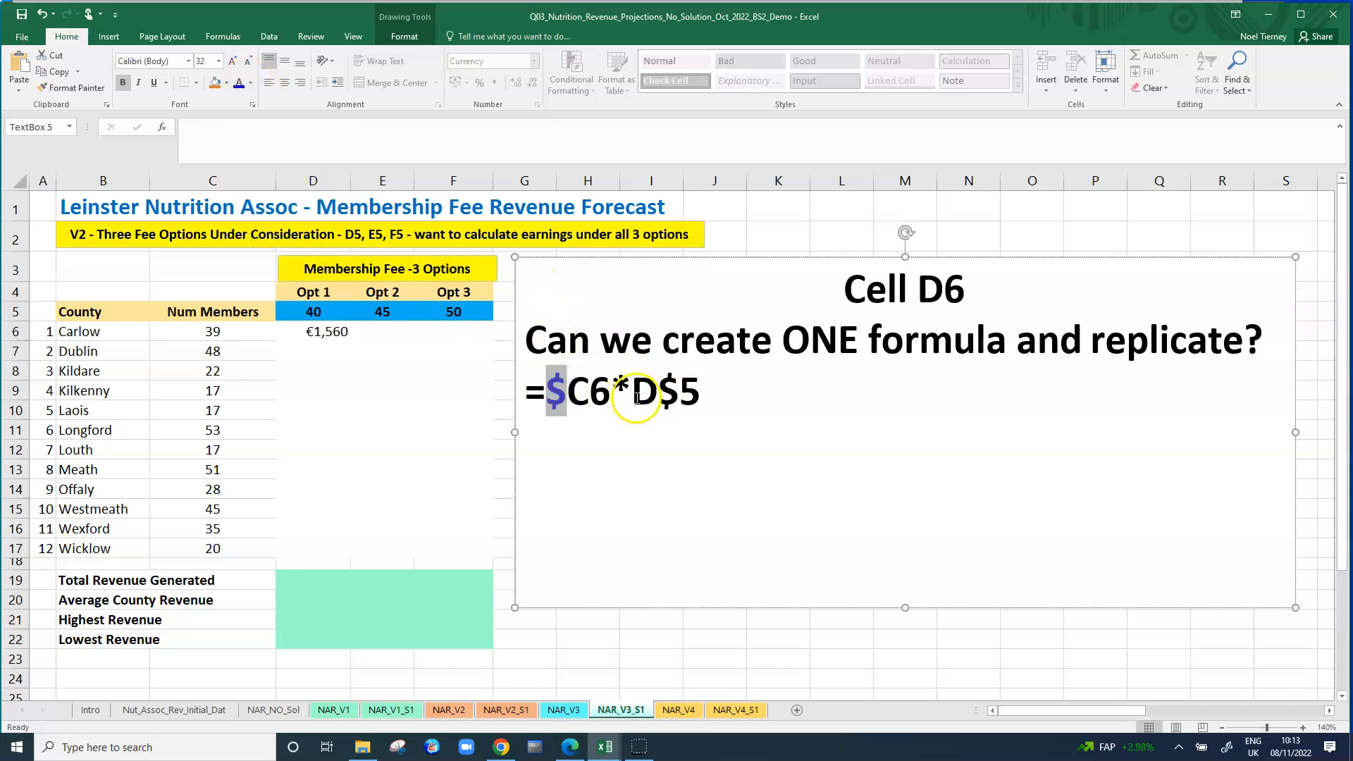
pyautogui.click(661, 393)
pyautogui.moveTo(669, 396); pyautogui.dragTo(675, 399)
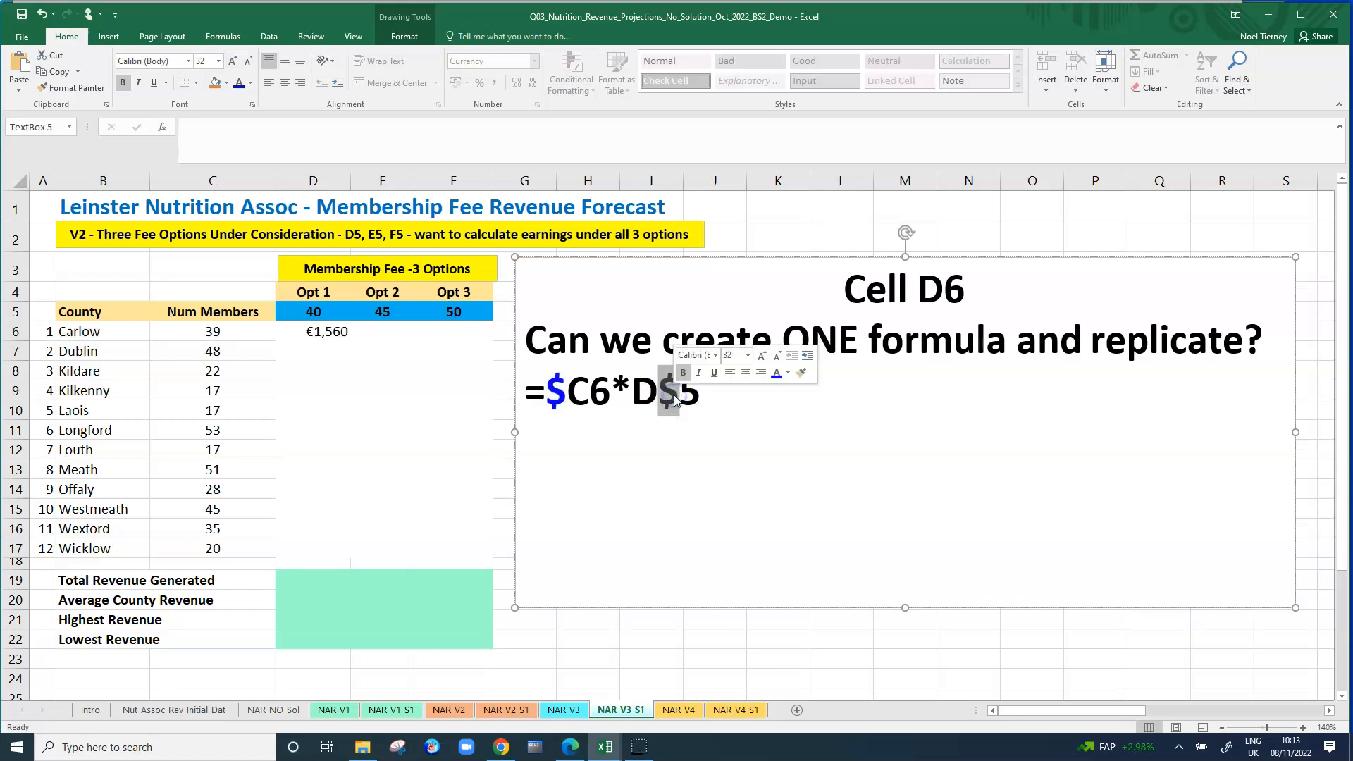
pyautogui.click(708, 444)
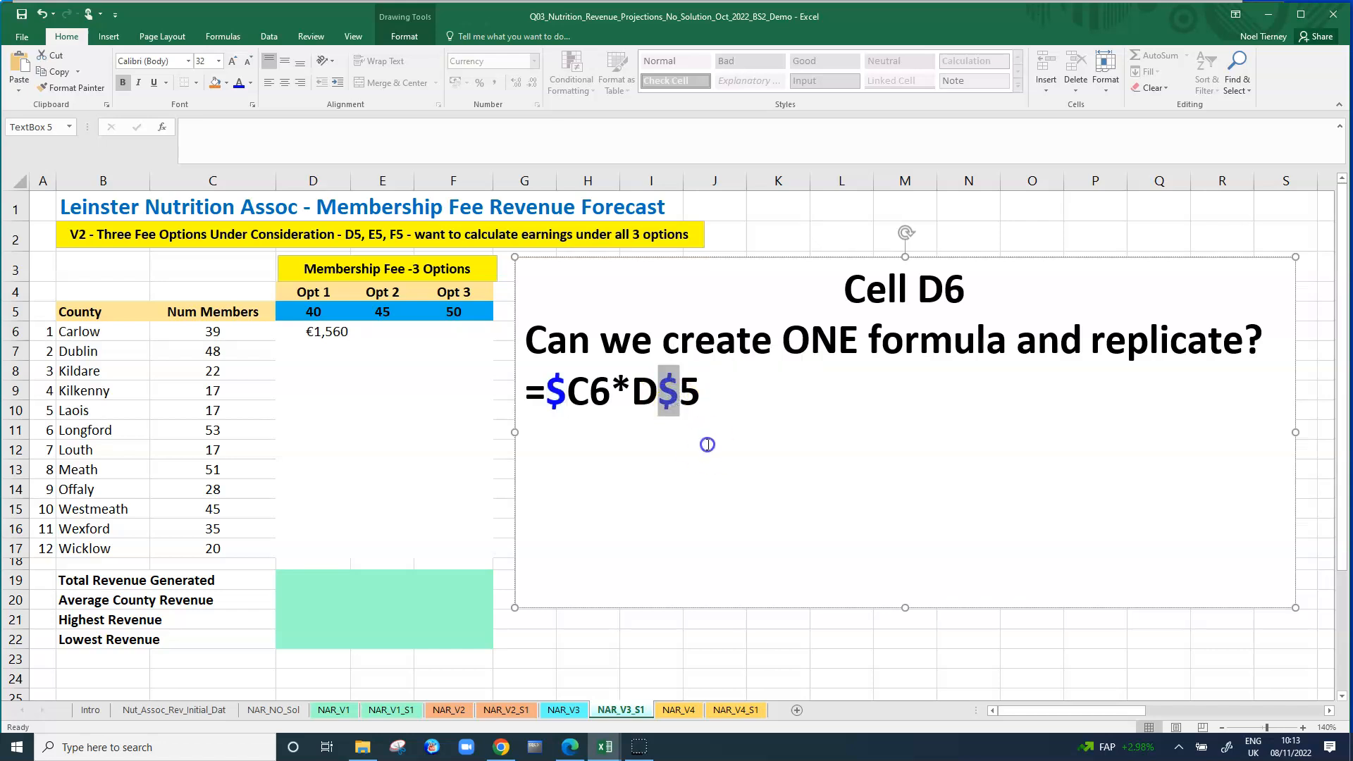
# Examine the fixed and relative parts of the =$C6*D$5 formula in the text box.
pyautogui.click(556, 395)
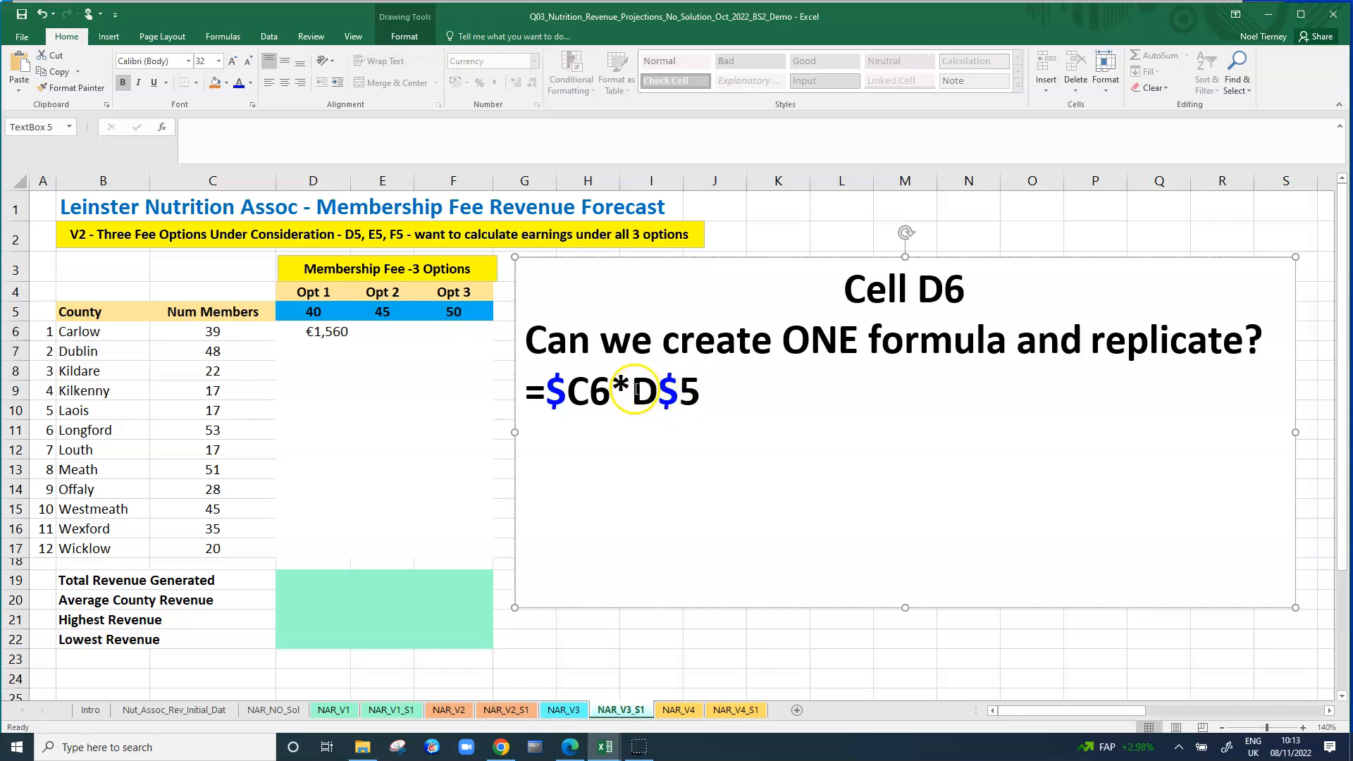
pyautogui.moveTo(644, 389); pyautogui.dragTo(647, 388)
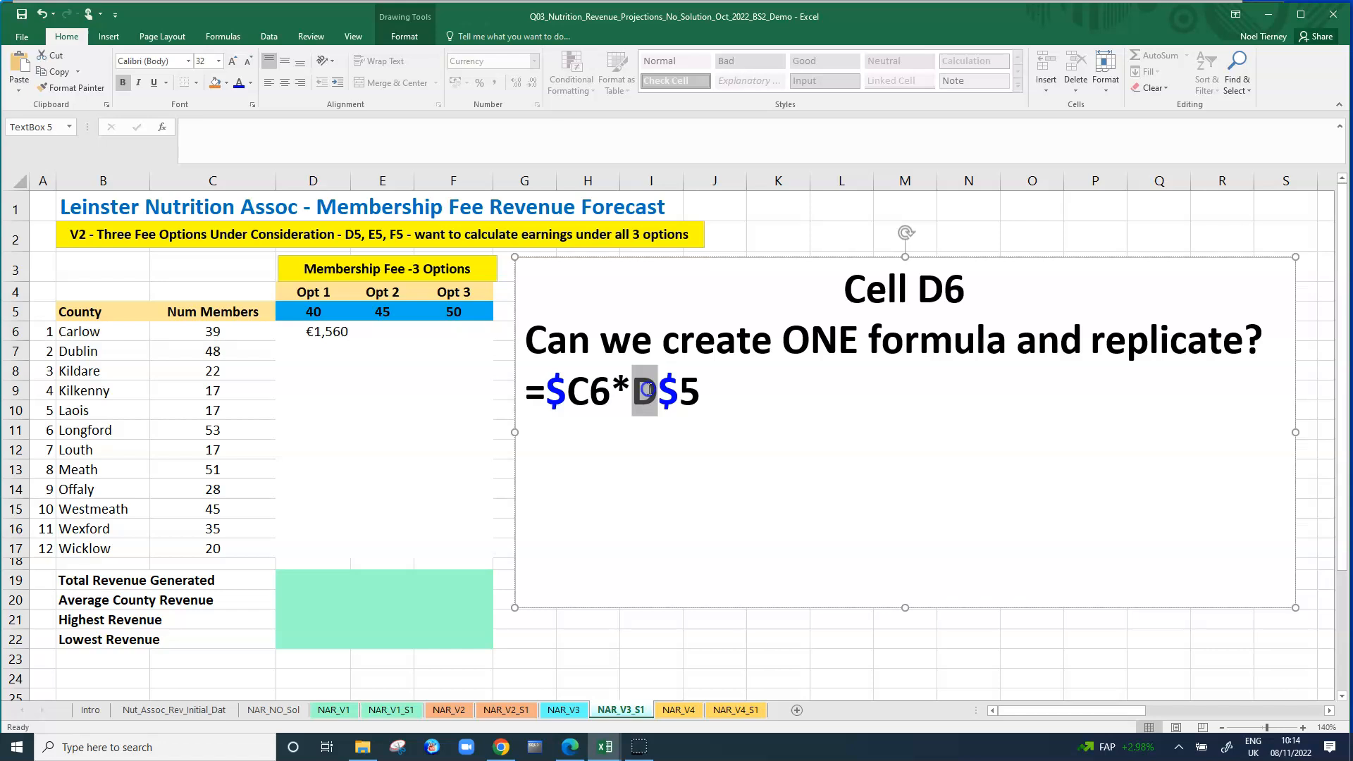
pyautogui.click(665, 391)
pyautogui.keyDown('shift'); pyautogui.click(680, 392); pyautogui.keyUp('shift')
pyautogui.moveTo(688, 395); pyautogui.dragTo(693, 393)
pyautogui.click(799, 444)
# Copy the =$C6*D$5 formula from D6 down to D17 and check the references in D7 and D17.
pyautogui.click(344, 332)
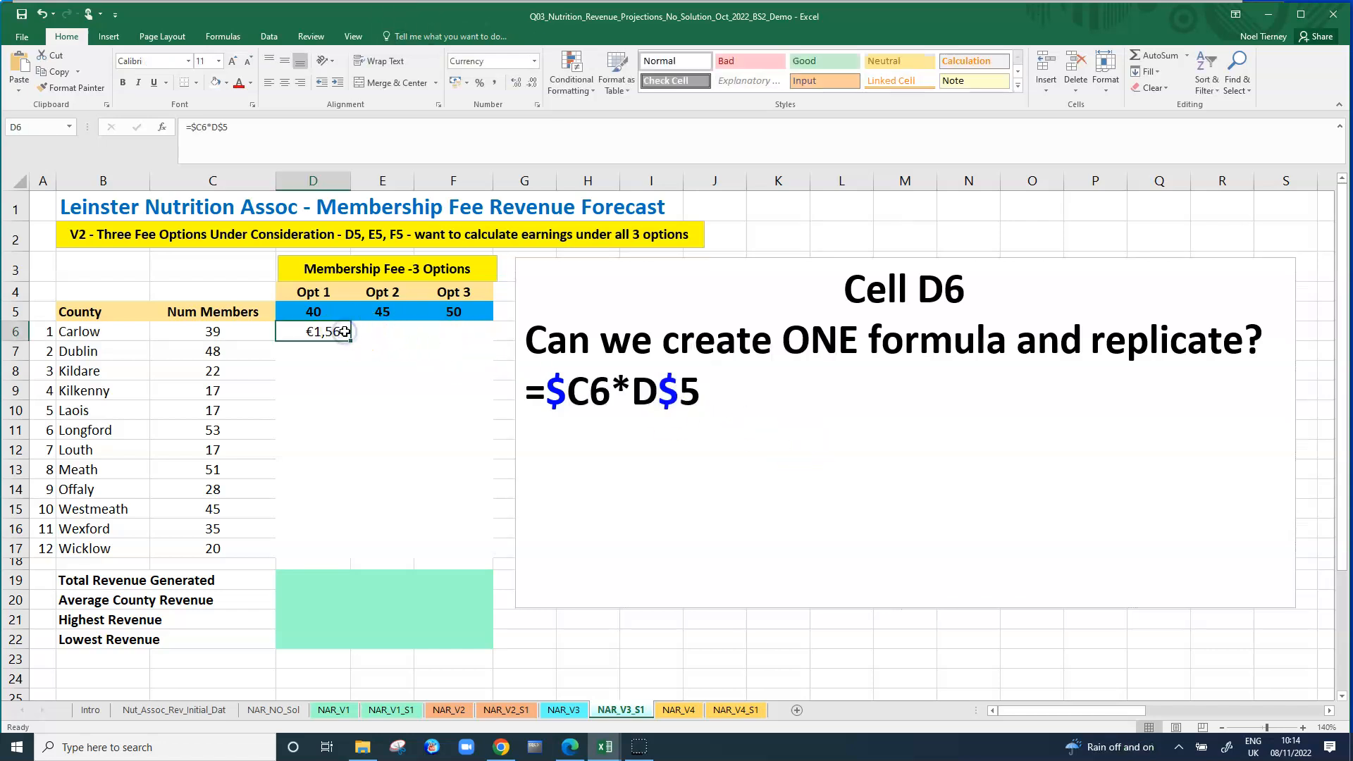
pyautogui.moveTo(351, 339); pyautogui.dragTo(353, 555)
pyautogui.click(325, 351)
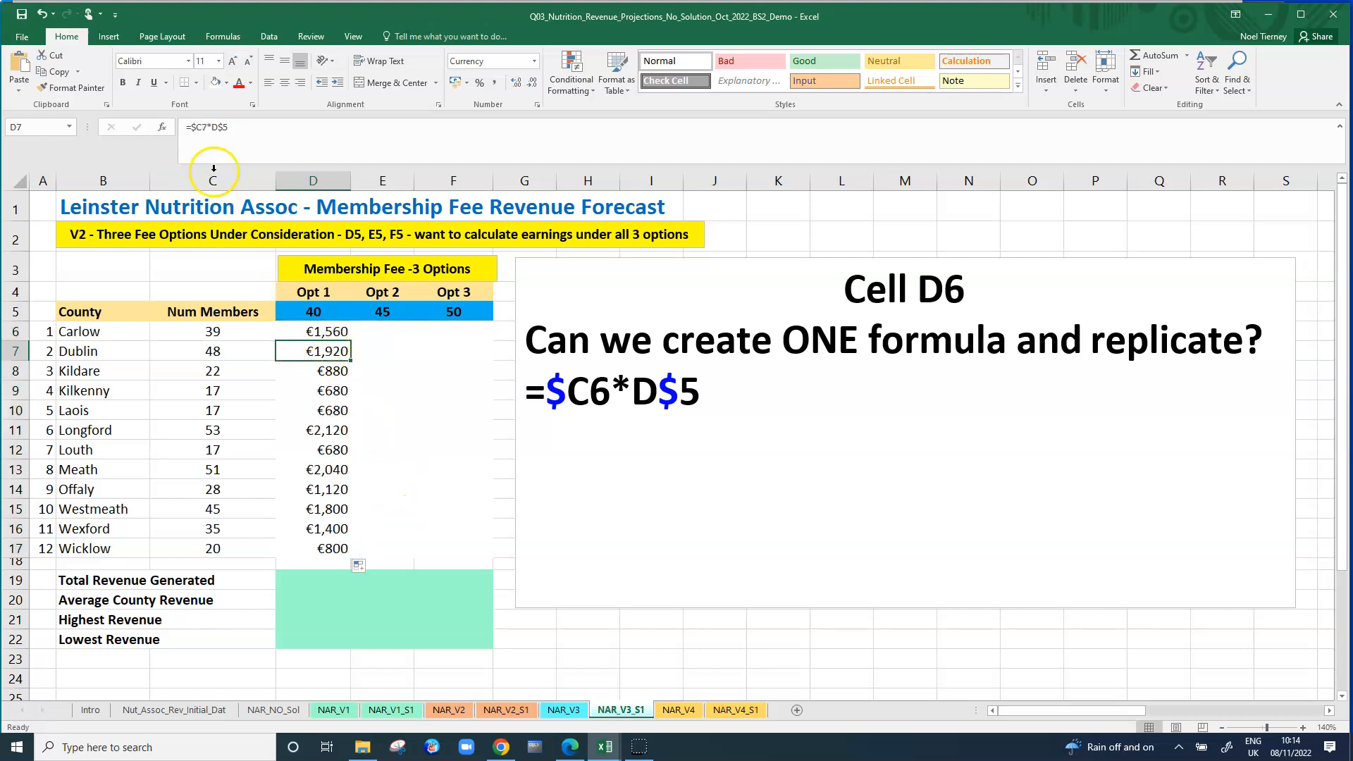
pyautogui.click(322, 549)
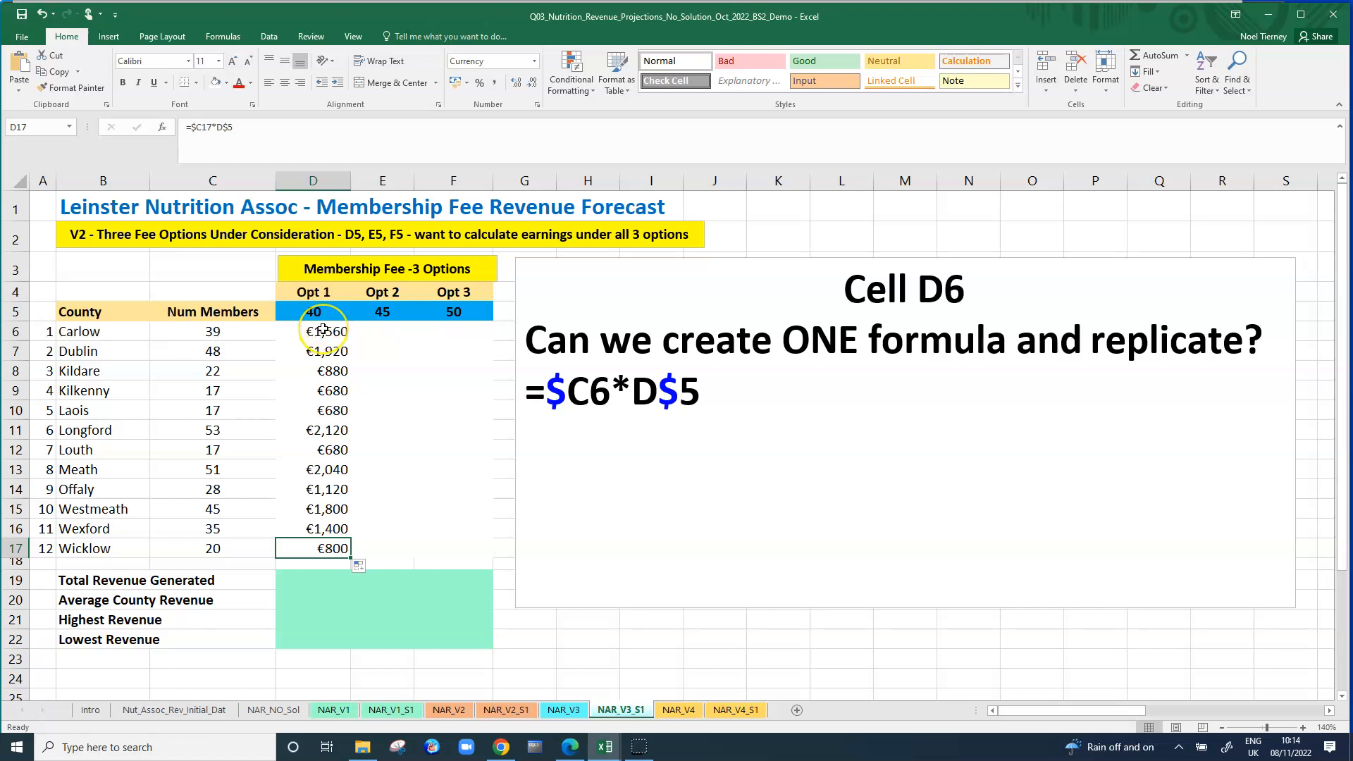
# Copy the Opt 1 formulas in D6:D17 across to E6:F17 and check the Opt 3 formula for Longford.
pyautogui.moveTo(322, 329); pyautogui.dragTo(326, 541)
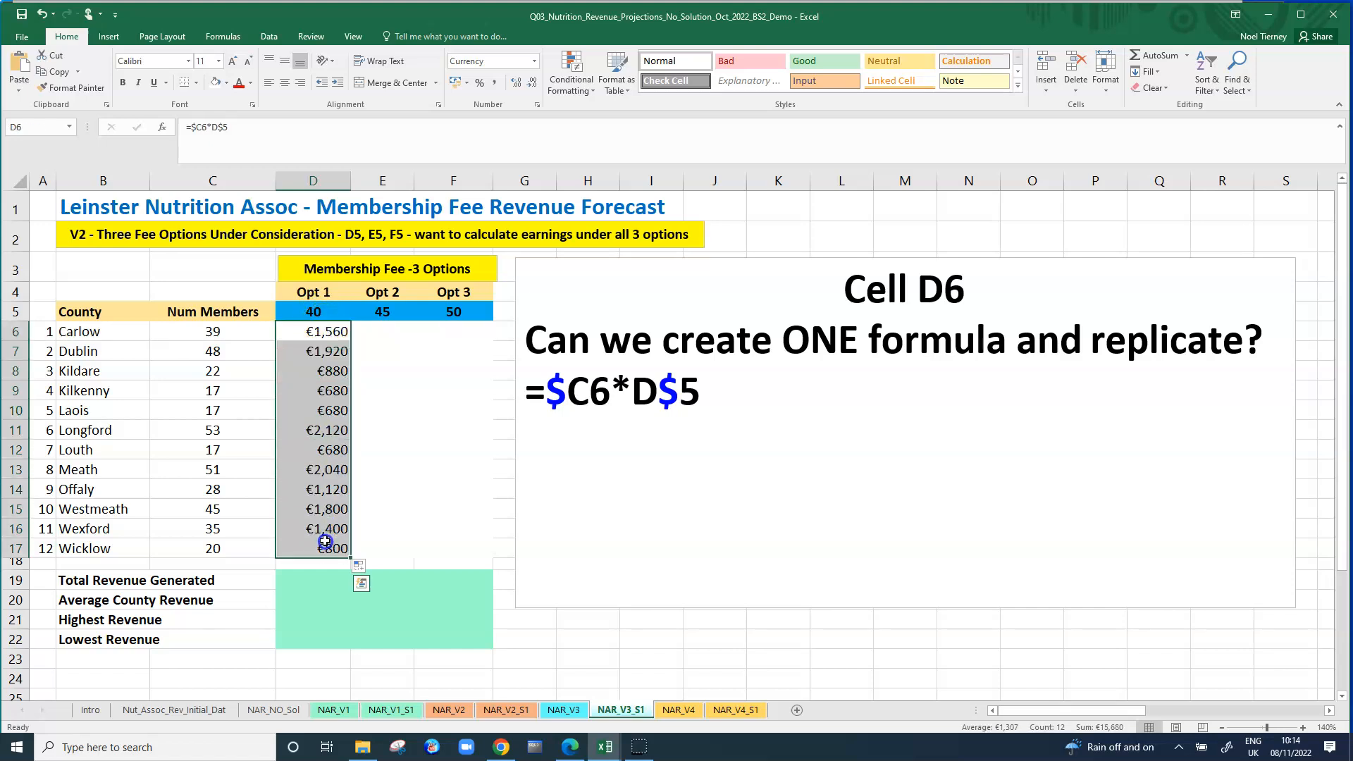
pyautogui.click(354, 562)
pyautogui.click(384, 514)
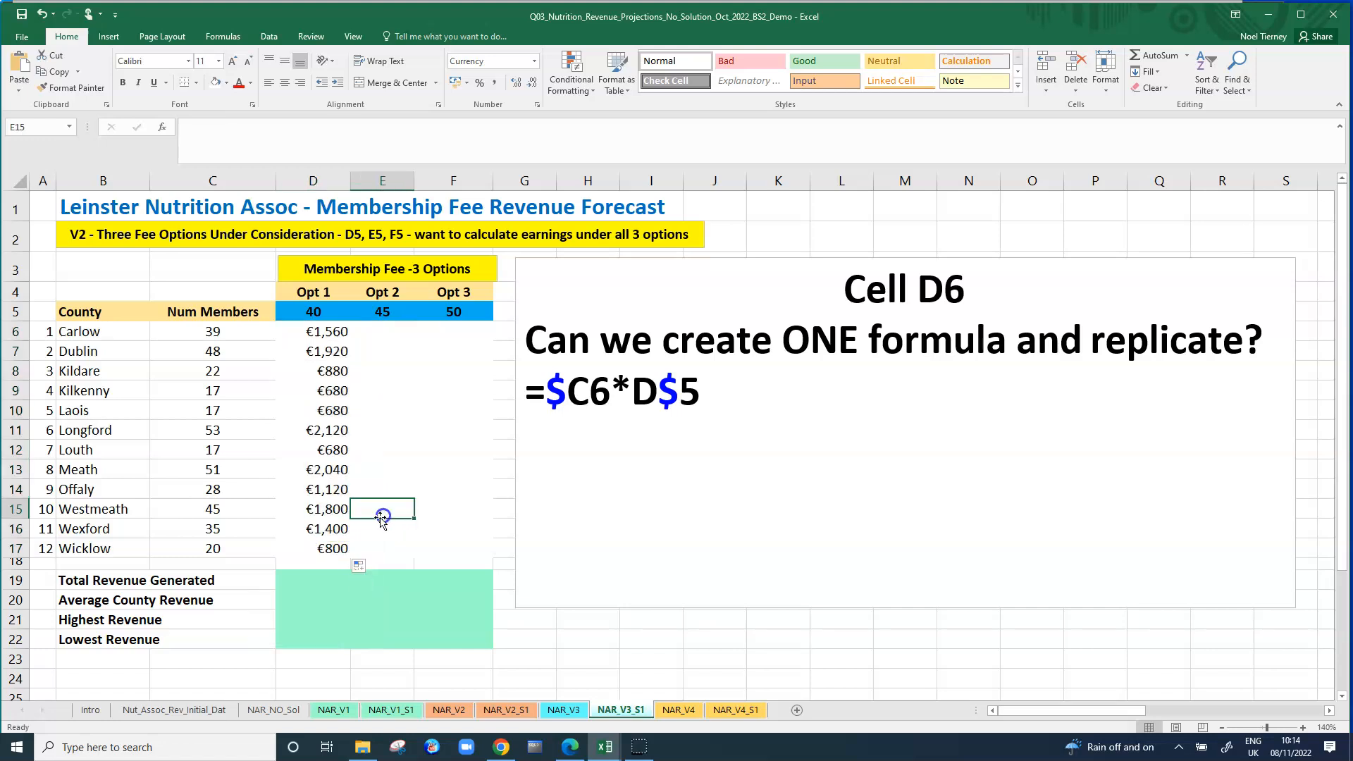
pyautogui.moveTo(331, 332); pyautogui.dragTo(461, 561)
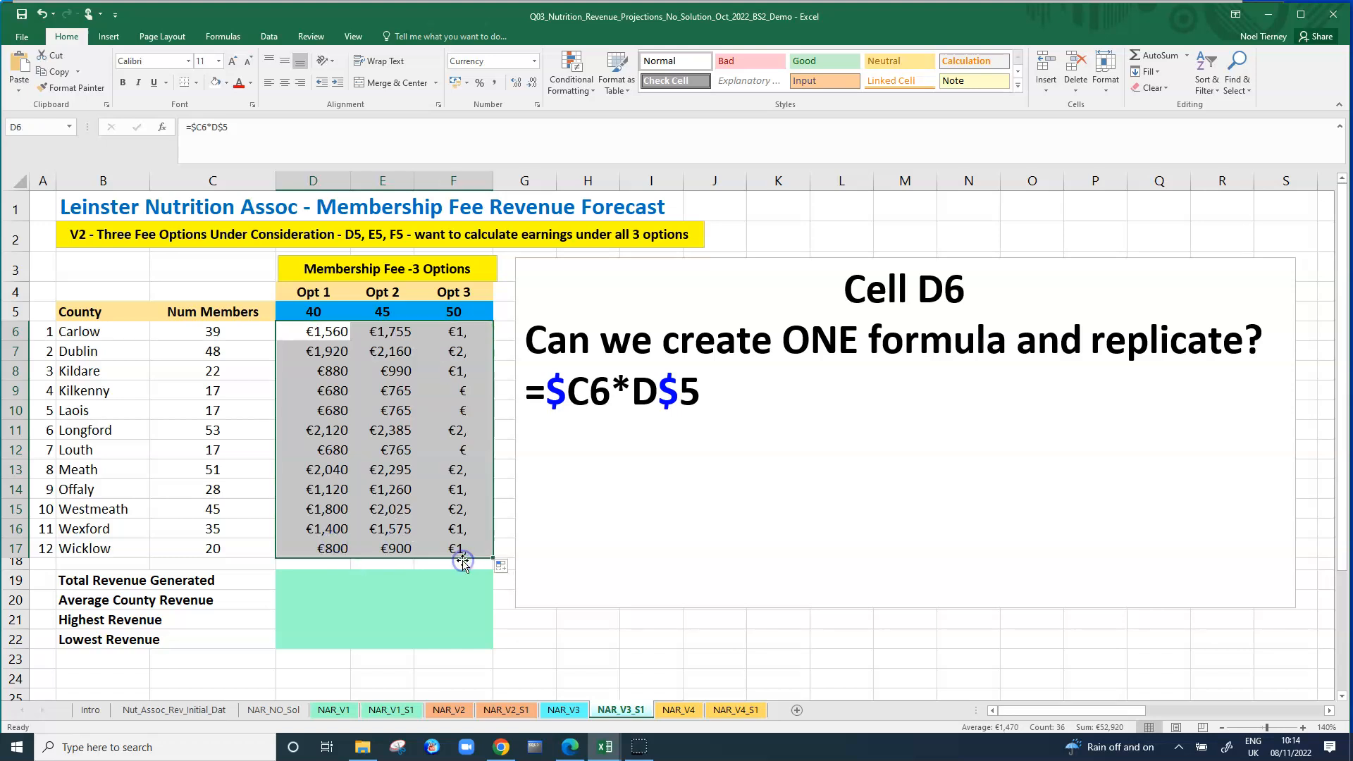
pyautogui.click(445, 430)
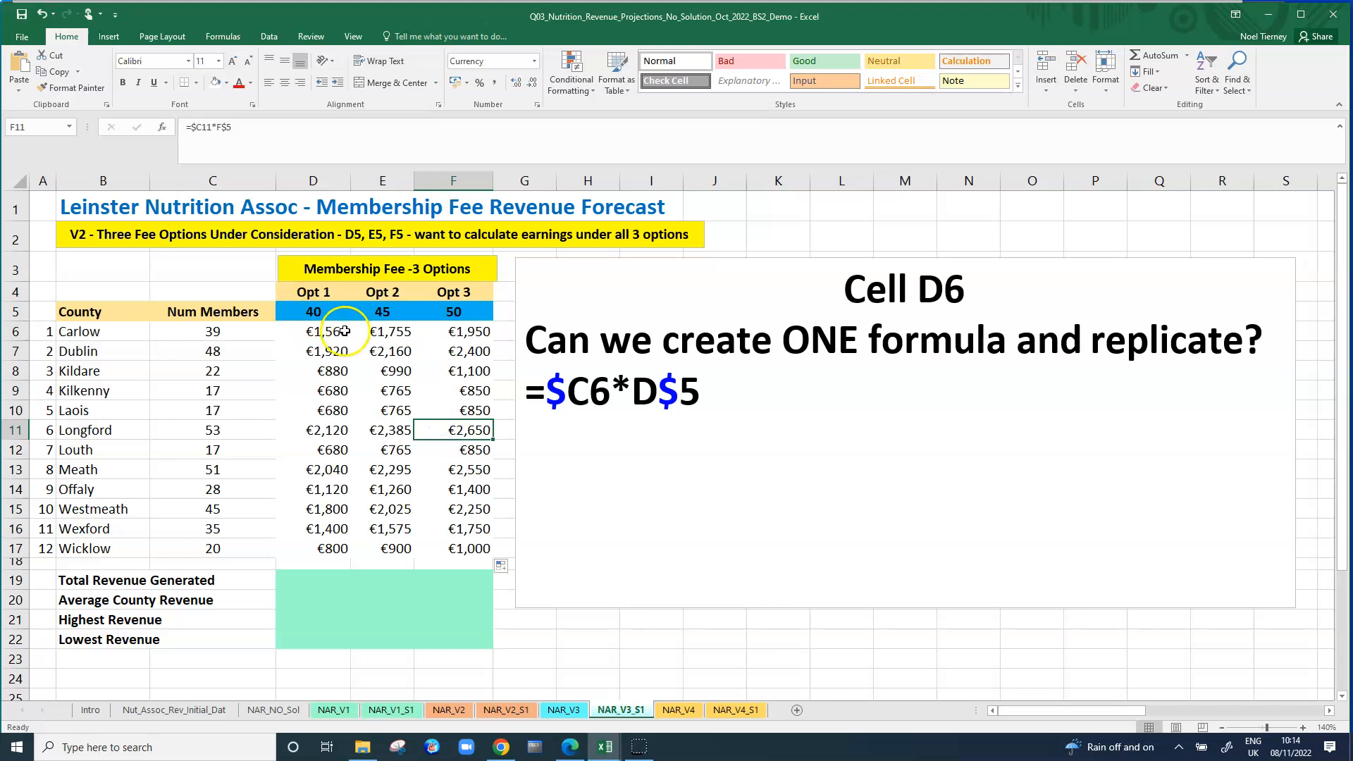
# Copy the Opt 2 formula =$C6*E$5 from cell E6 onto a new line below =$C6*D$5 in the text box.
pyautogui.click(405, 331)
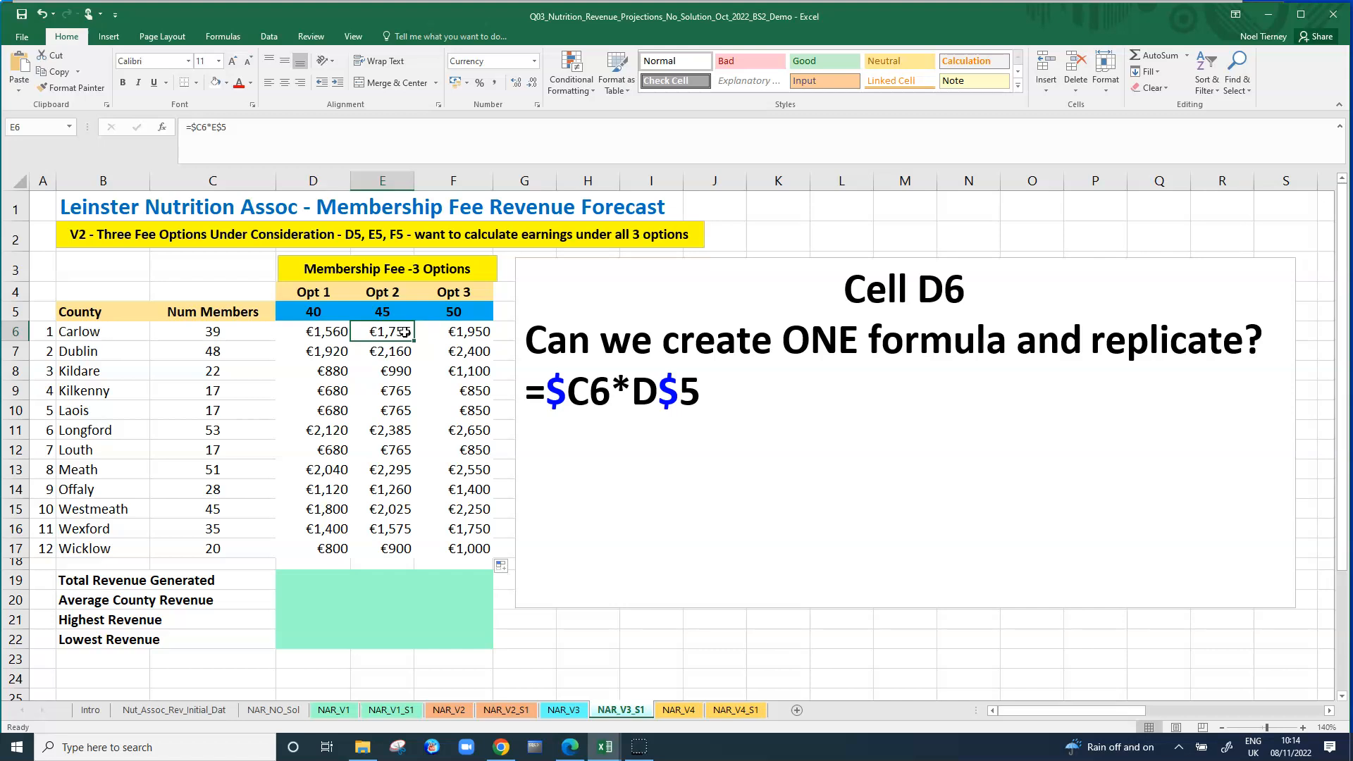
pyautogui.moveTo(185, 128); pyautogui.dragTo(235, 134)
pyautogui.hotkey('ctrl', 'c')
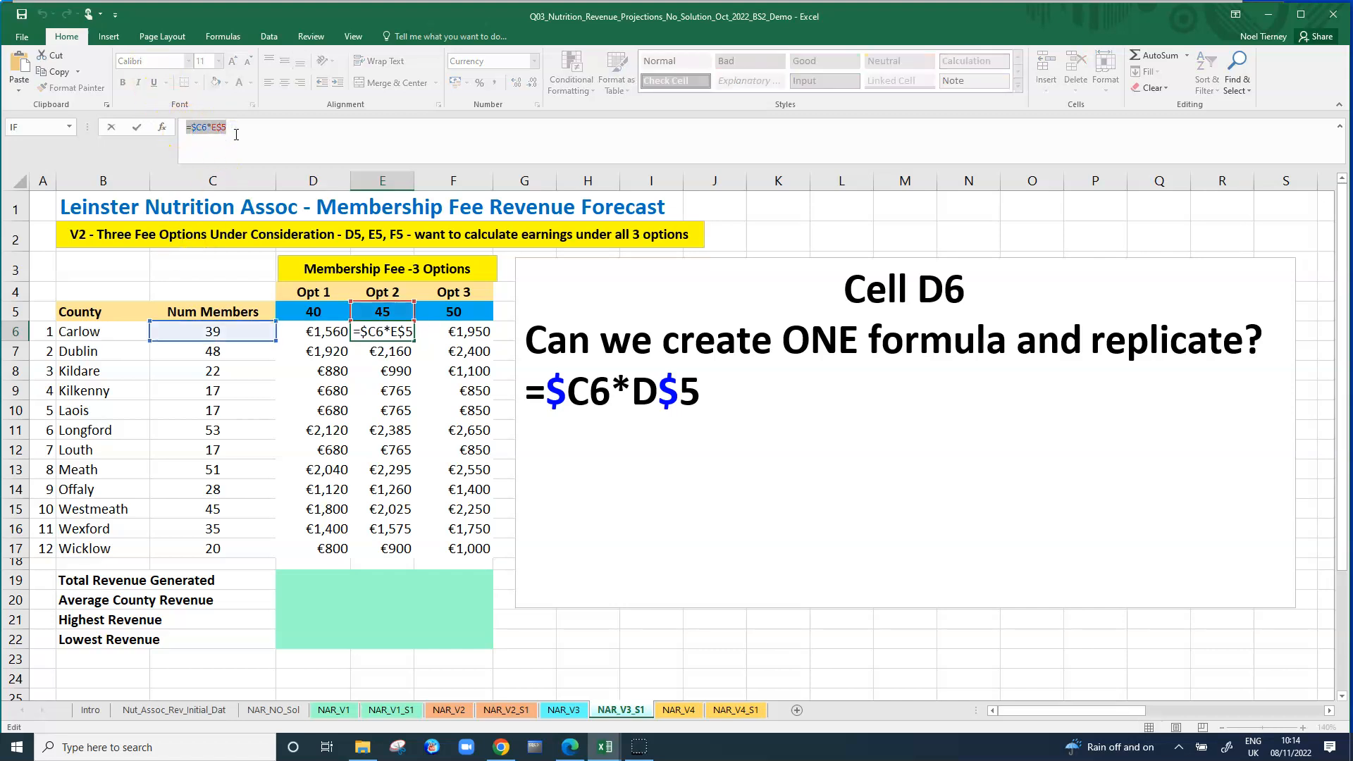
pyautogui.click(730, 375)
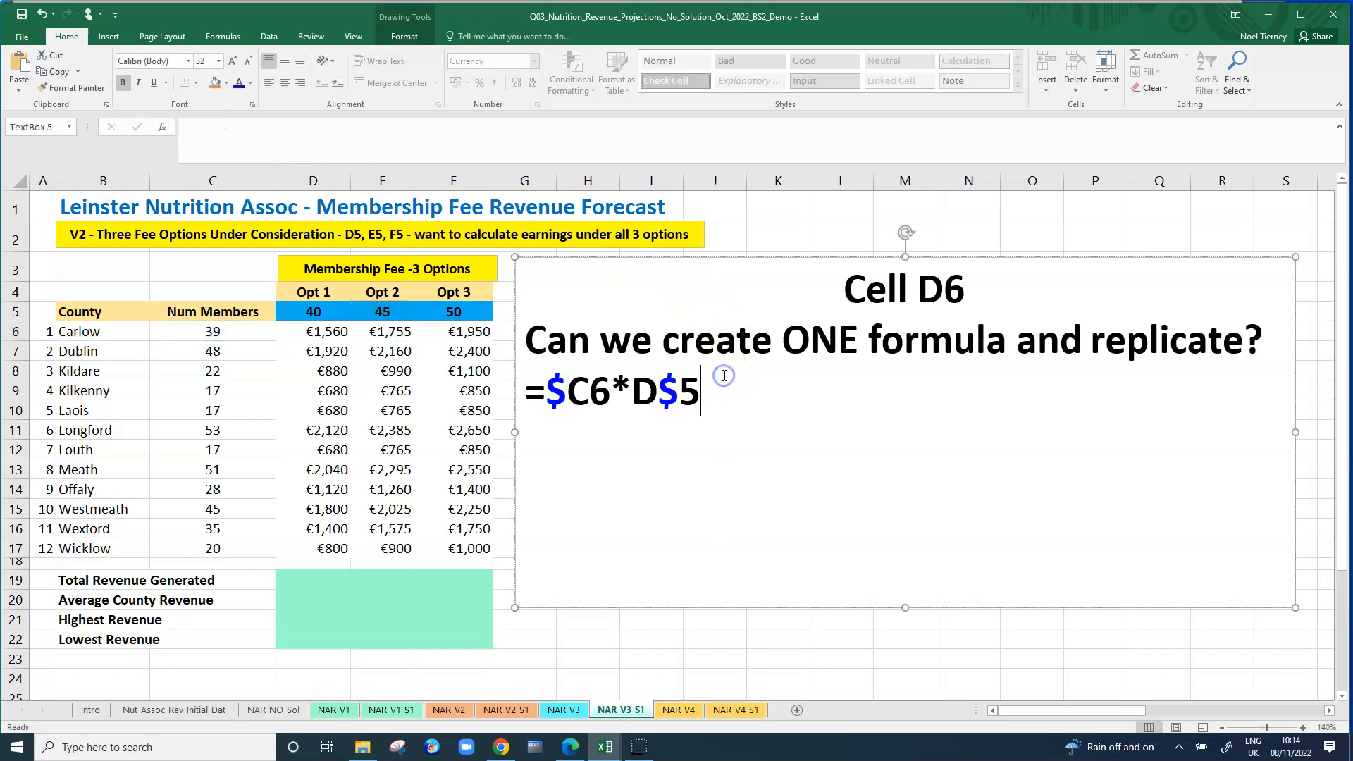
pyautogui.hotkey('ctrl', 'v')
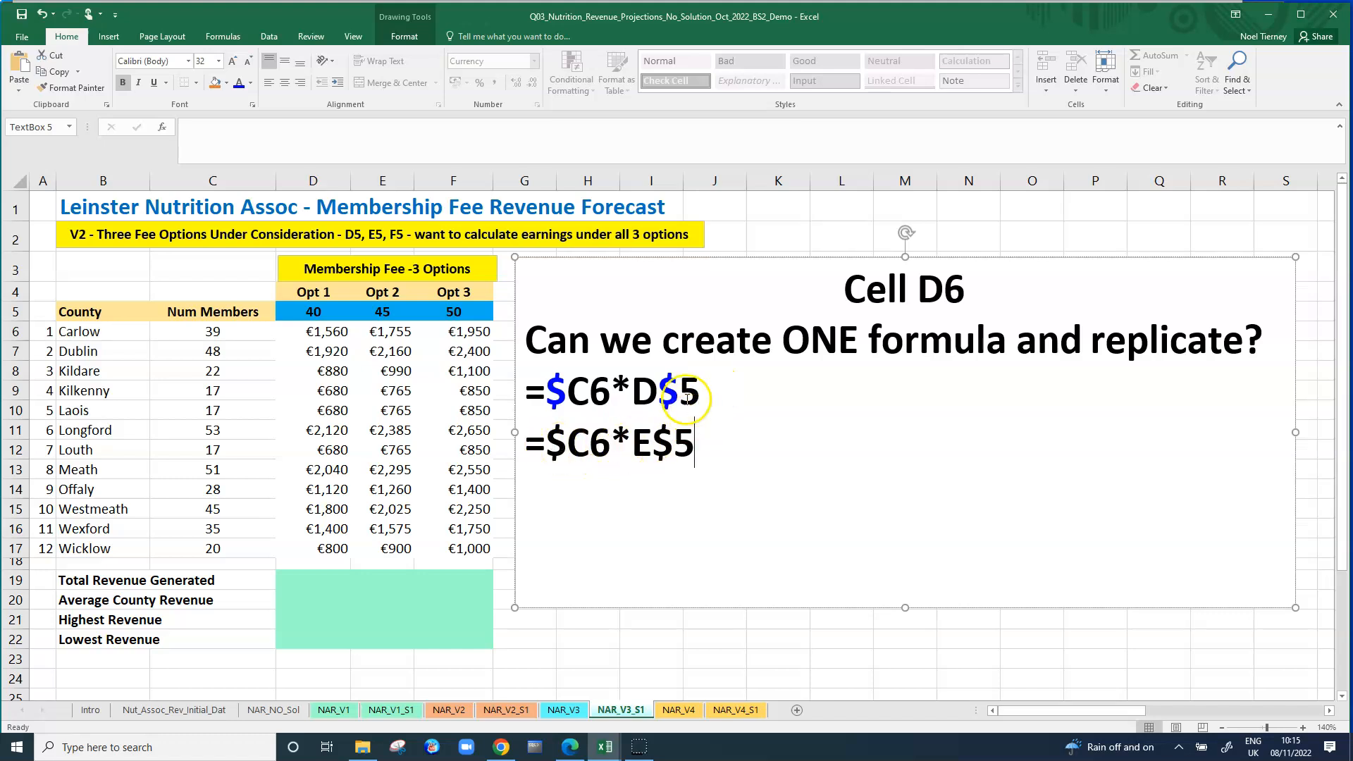
# Copy the Opt 3 formula =$C6*F$5 from cell F6 onto a new line below =$C6*E$5 in the text box.
pyautogui.click(455, 311)
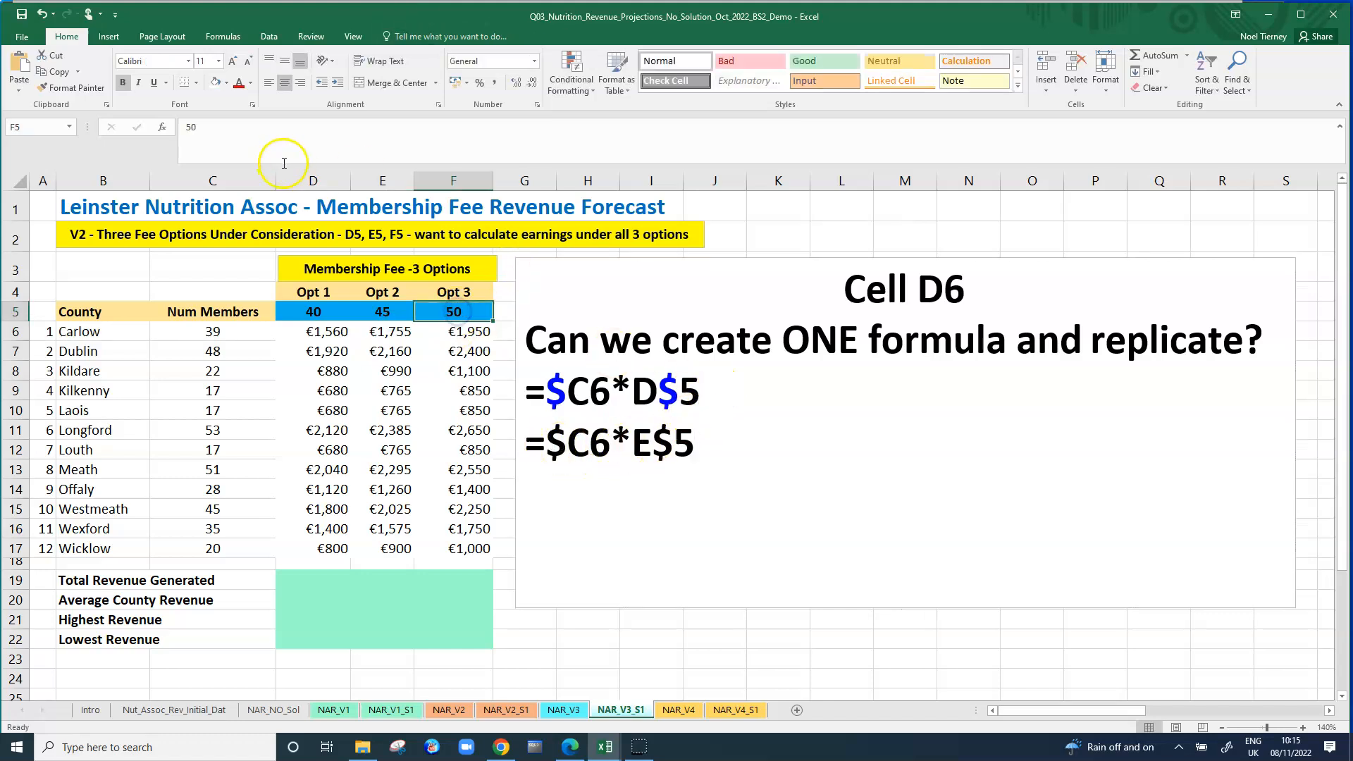
pyautogui.click(462, 333)
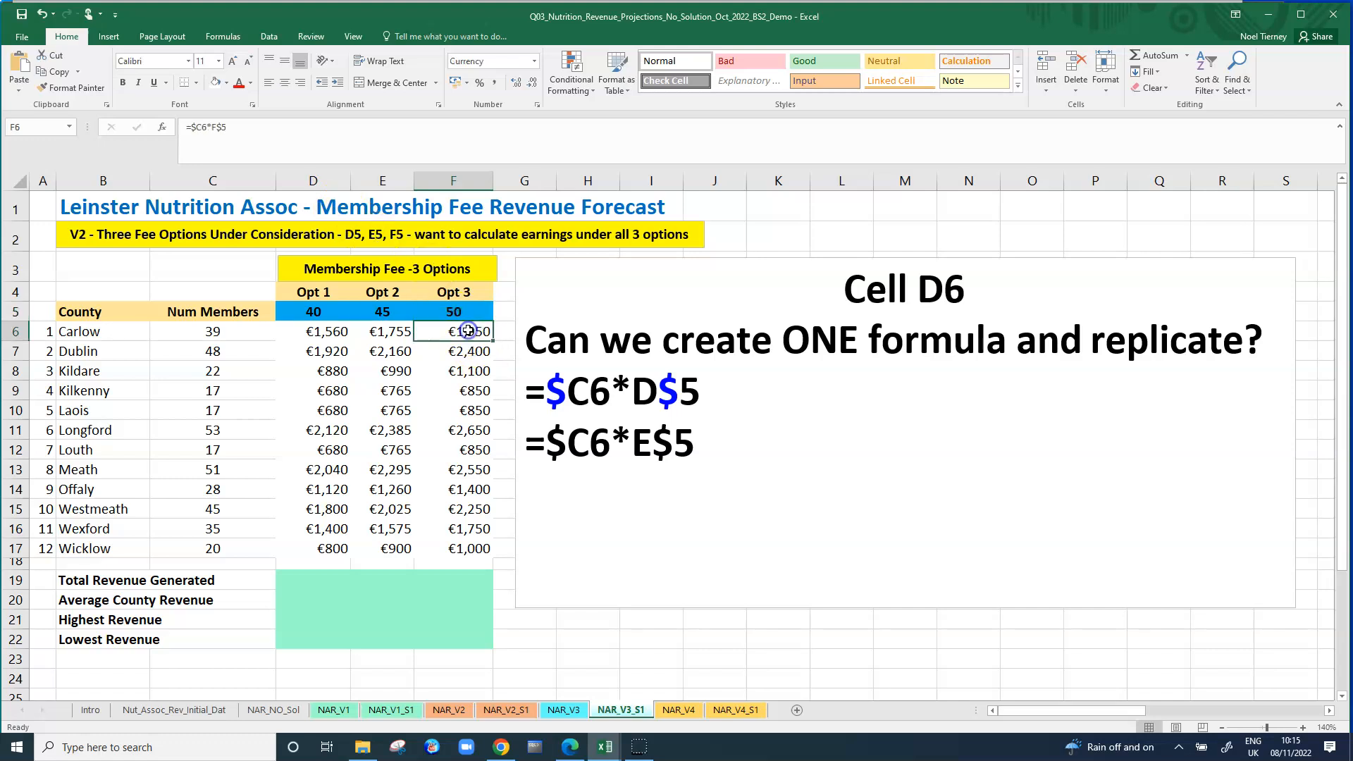
pyautogui.moveTo(188, 129); pyautogui.dragTo(231, 129)
pyautogui.hotkey('ctrl', 'c')
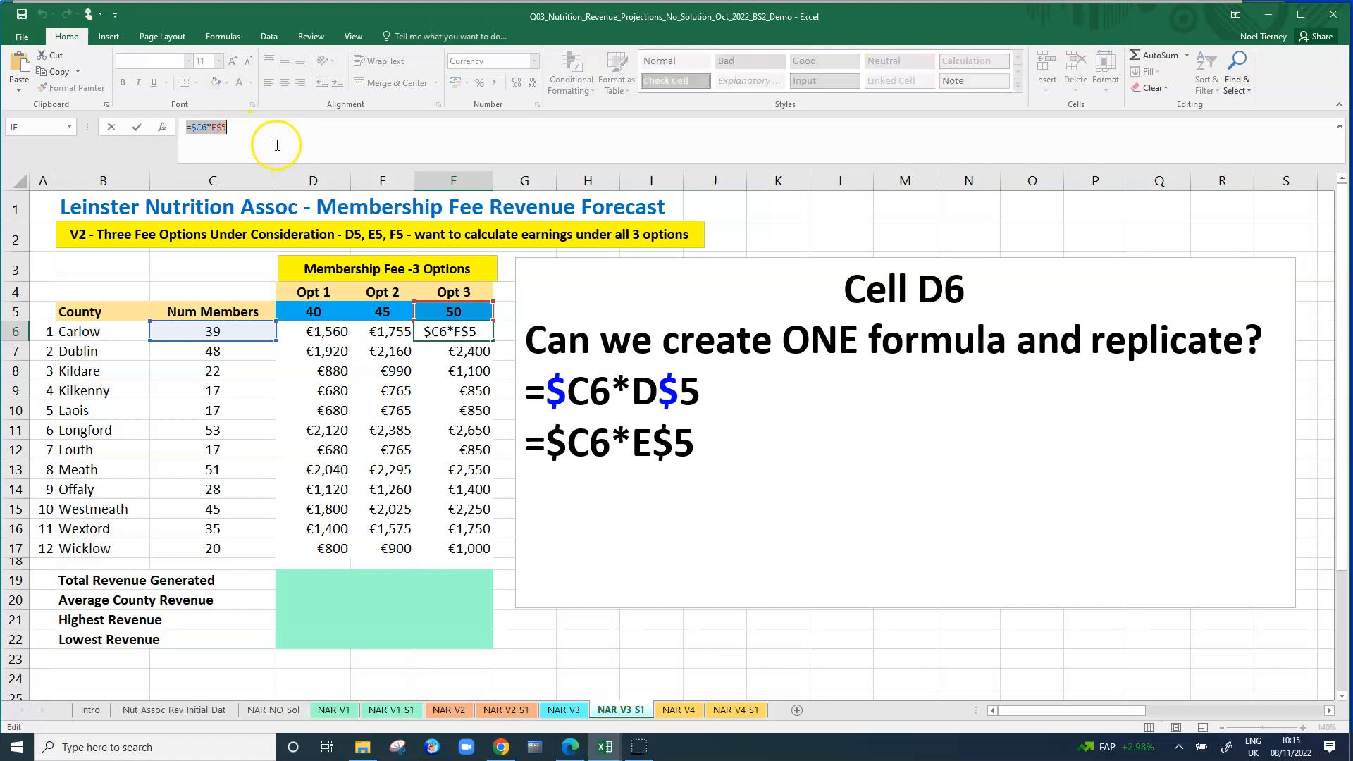
pyautogui.click(723, 439)
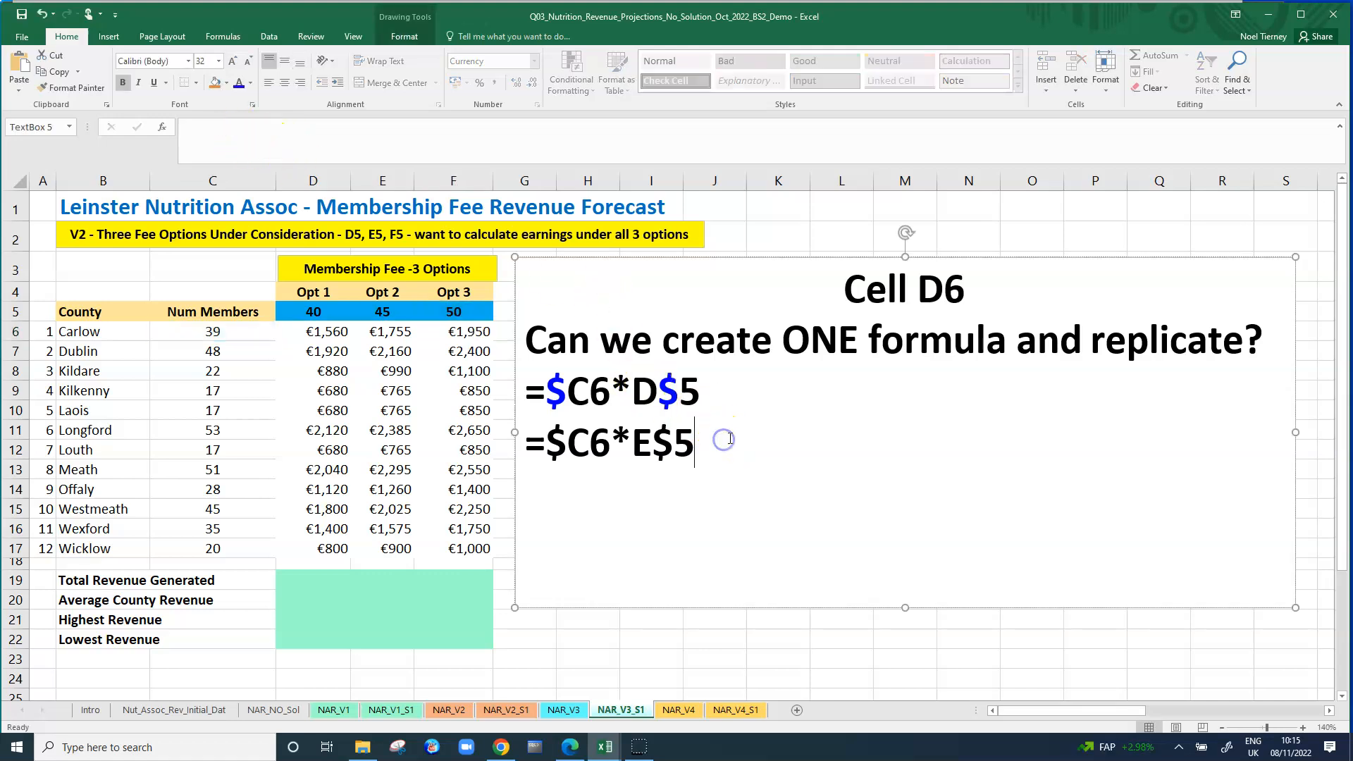
pyautogui.press('Return')
pyautogui.hotkey('ctrl', 'v')
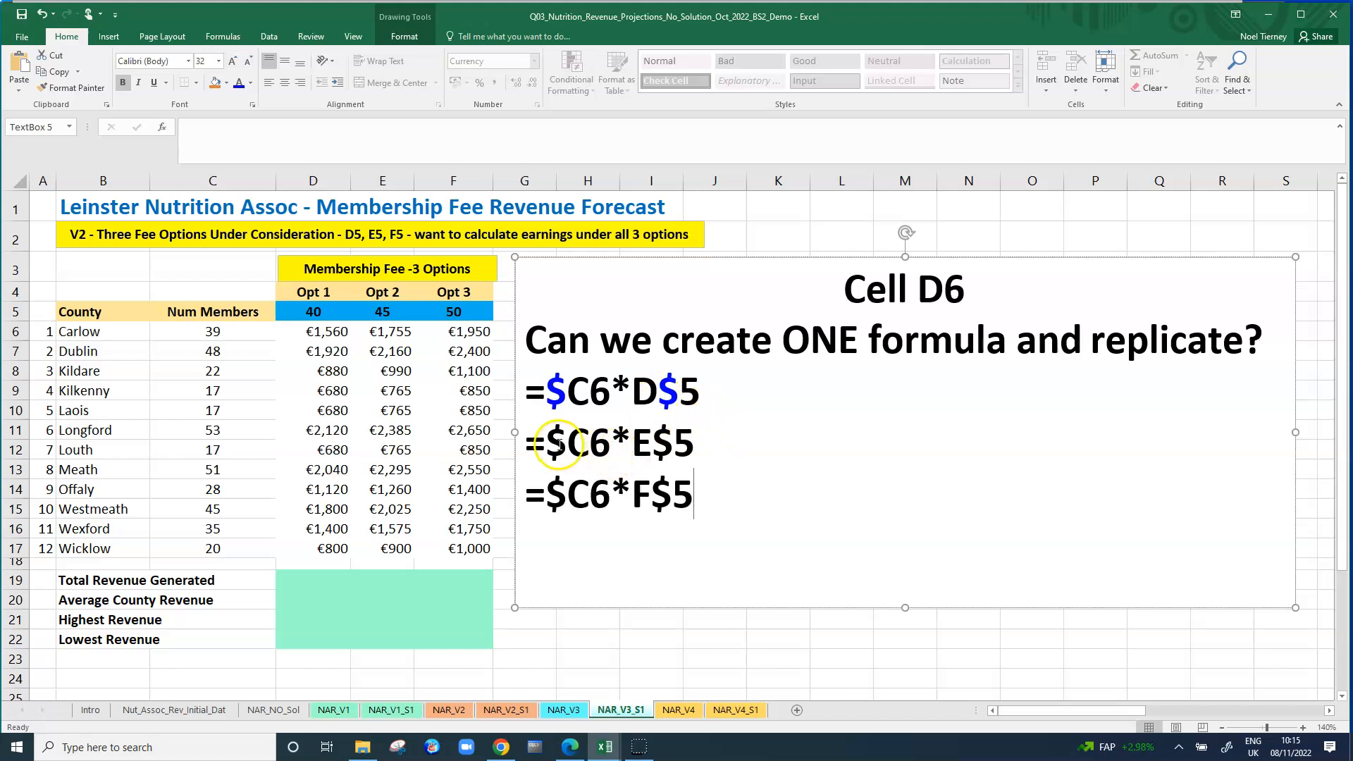
# Colour both dollar signs blue in the =$C6*E$5 and =$C6*F$5 lines of the text box.
pyautogui.moveTo(547, 442); pyautogui.dragTo(566, 443)
pyautogui.click(238, 82)
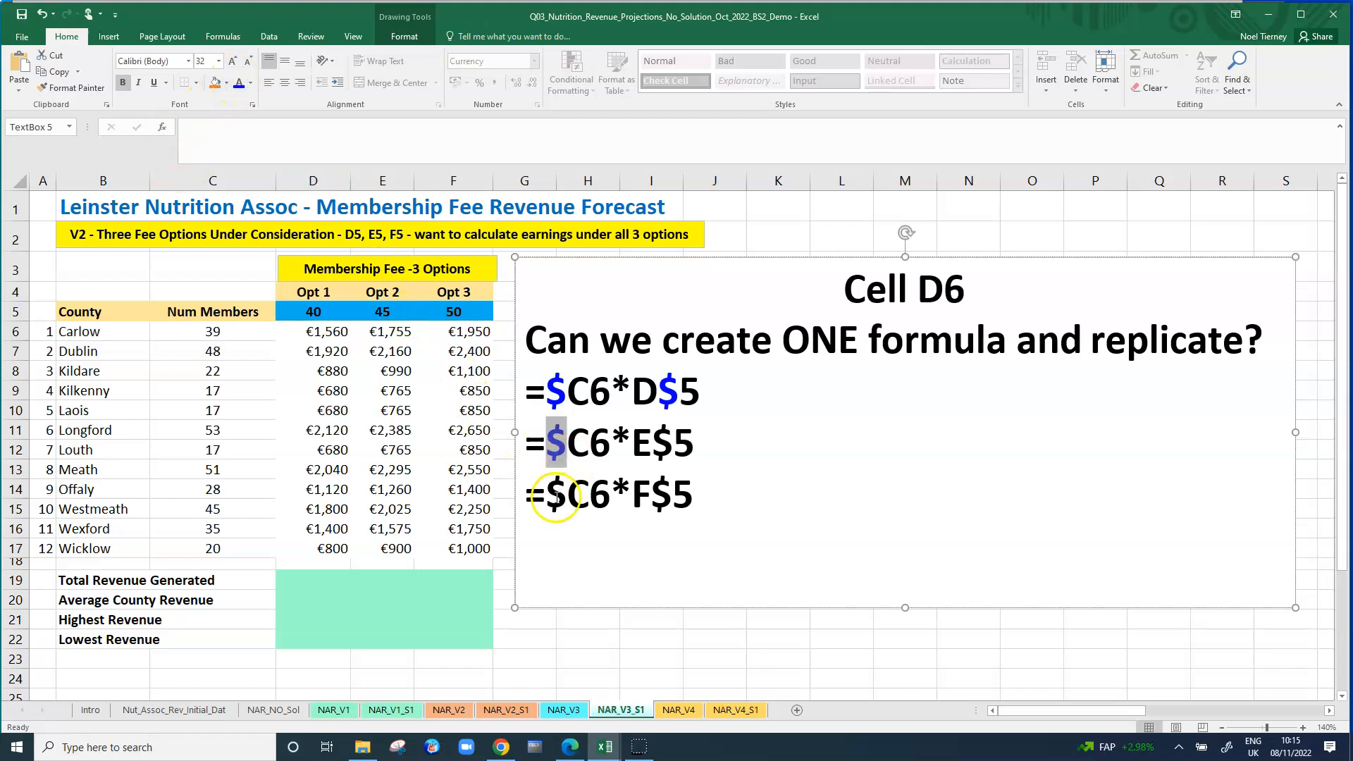
pyautogui.moveTo(548, 494); pyautogui.dragTo(567, 495)
pyautogui.click(238, 83)
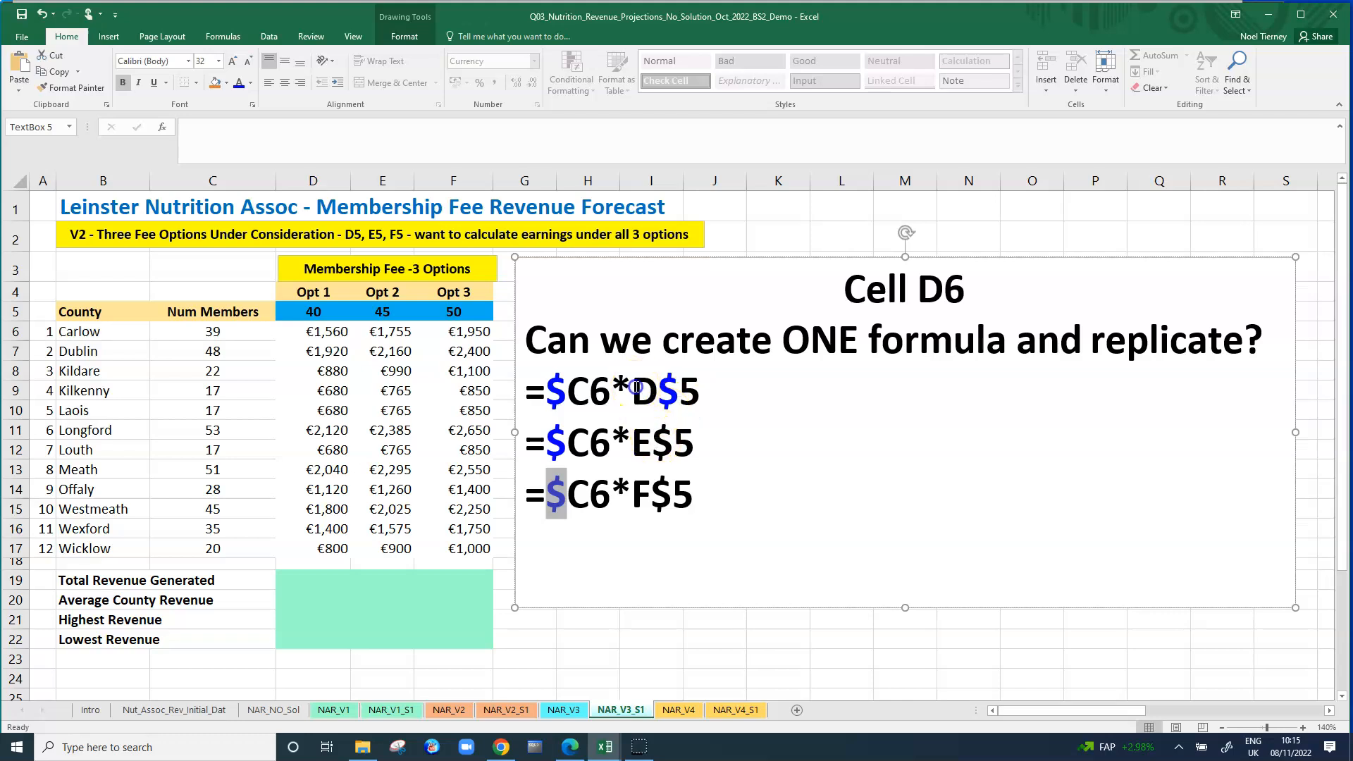
pyautogui.moveTo(636, 388); pyautogui.dragTo(647, 391)
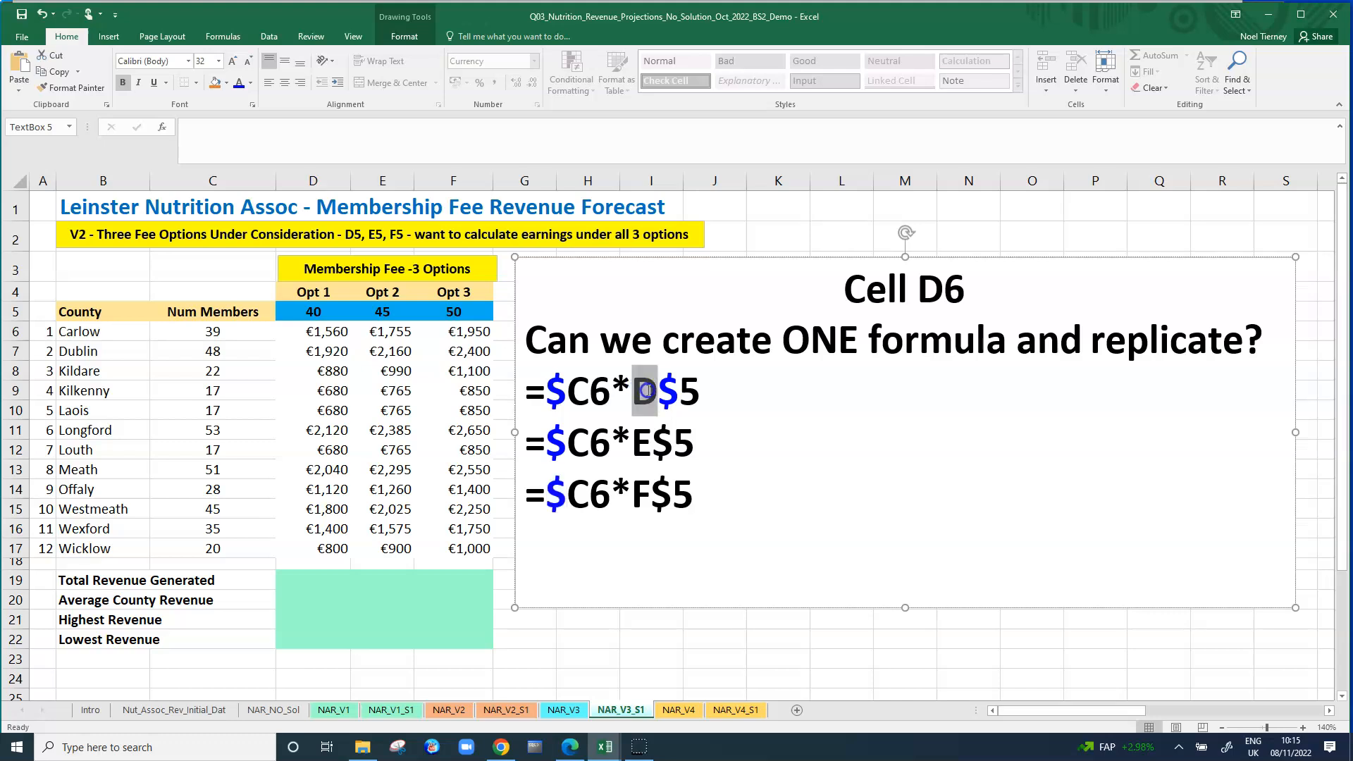
pyautogui.click(636, 442)
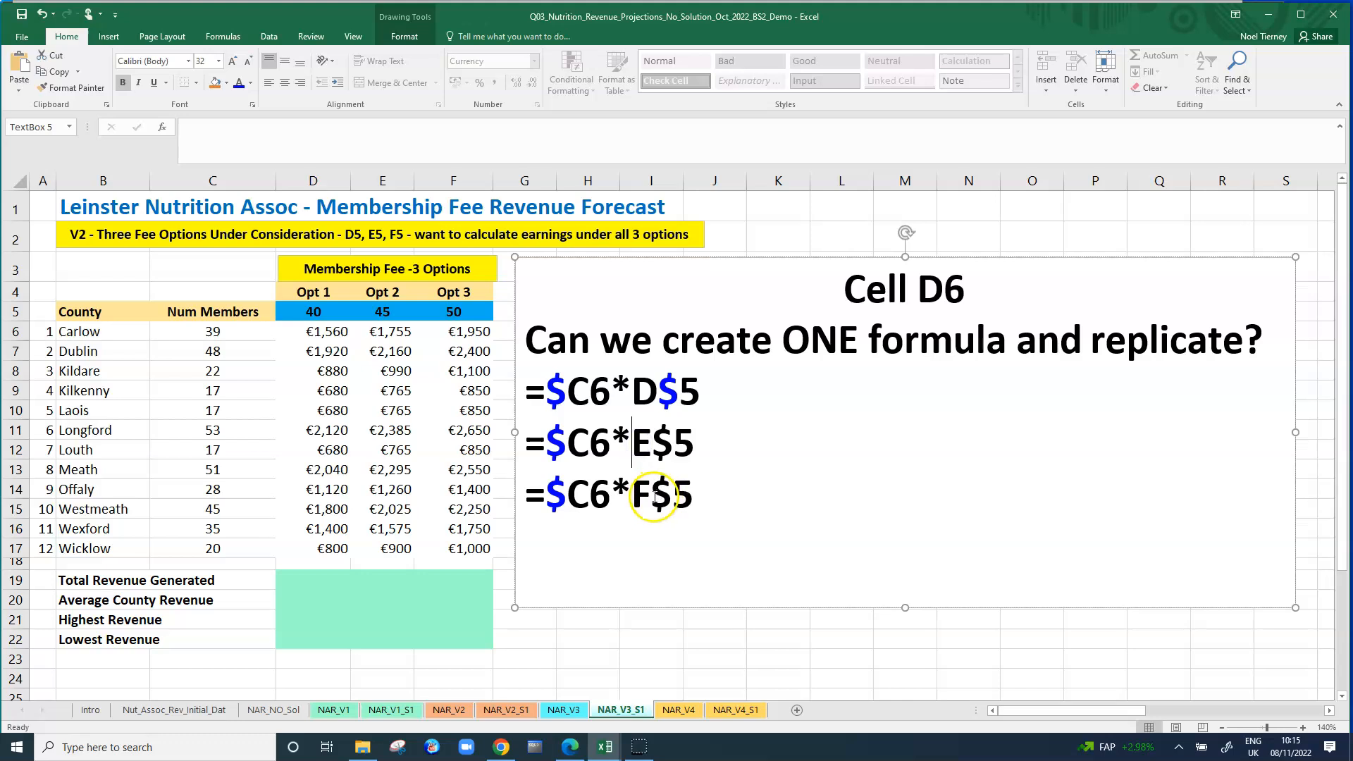
pyautogui.moveTo(660, 444); pyautogui.dragTo(674, 444)
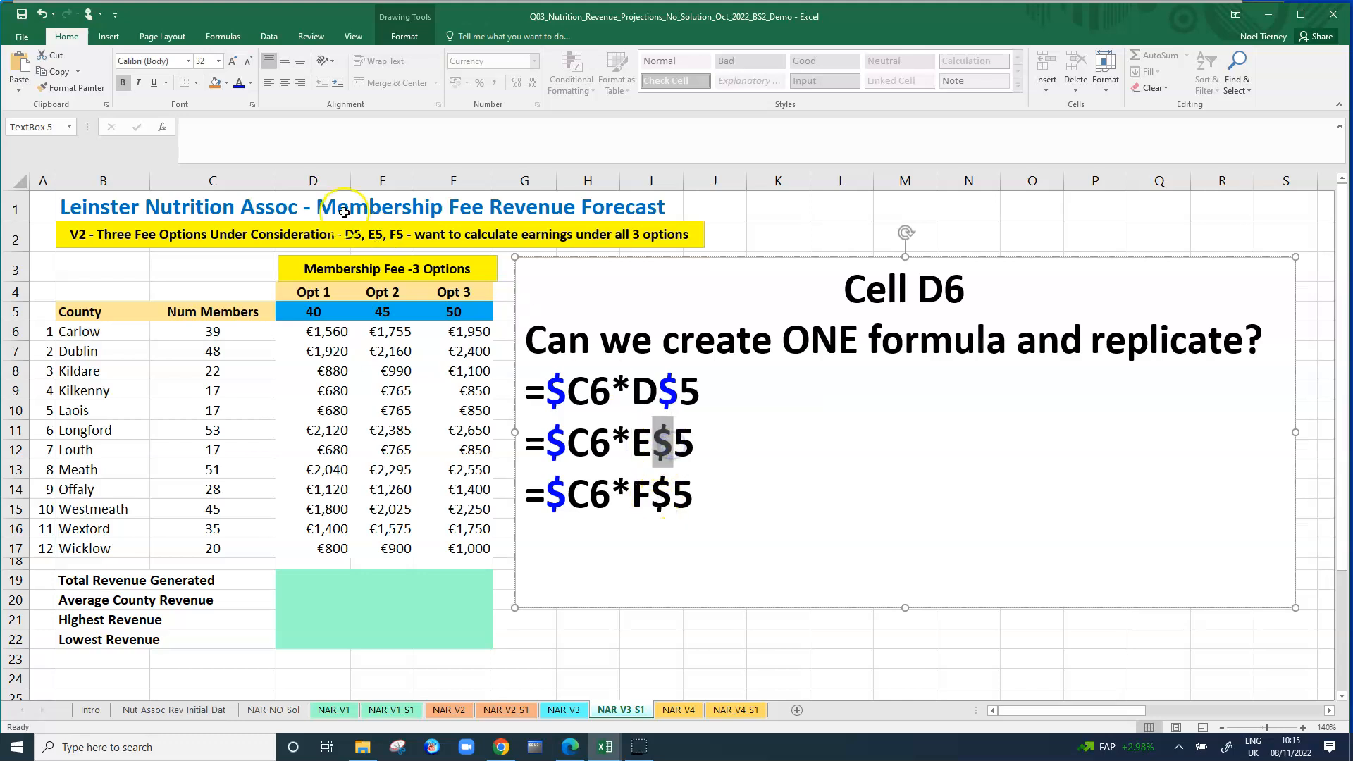
pyautogui.click(239, 83)
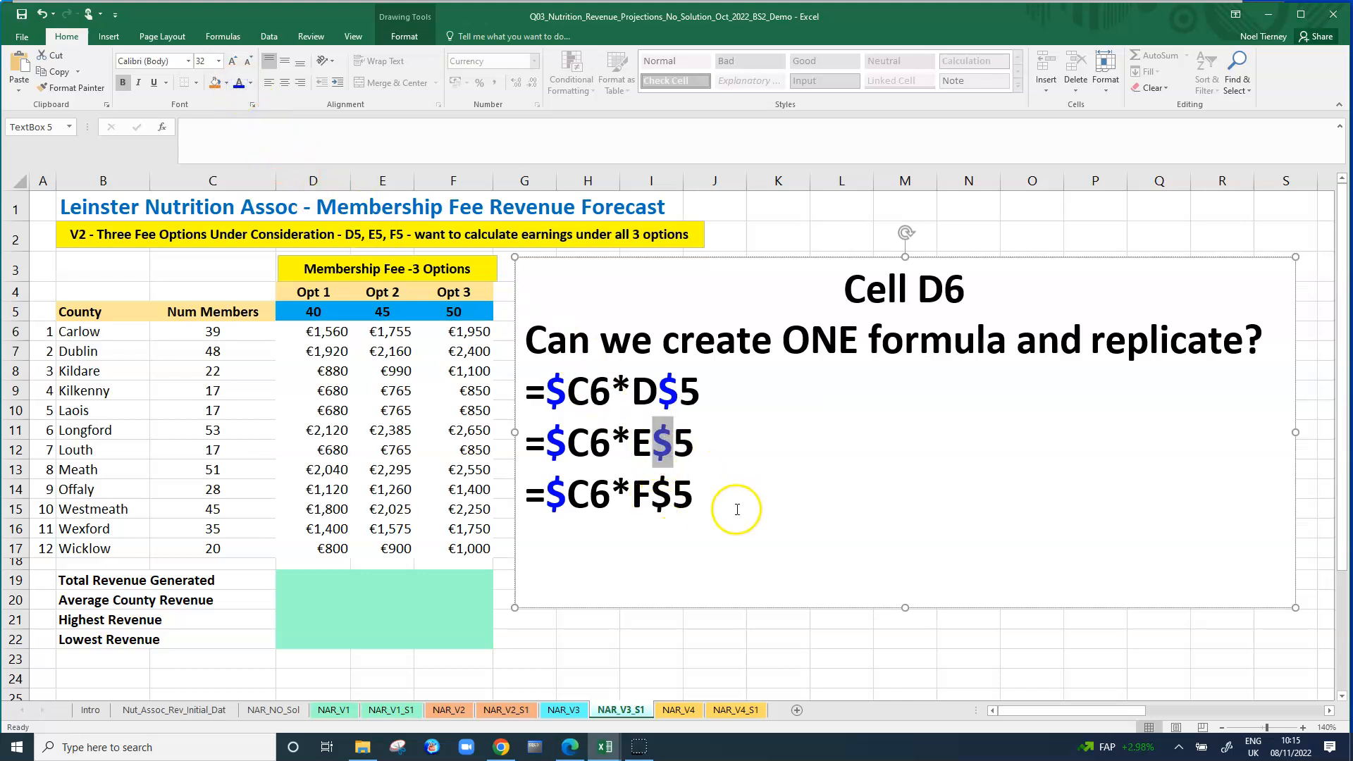
pyautogui.moveTo(651, 493); pyautogui.dragTo(668, 493)
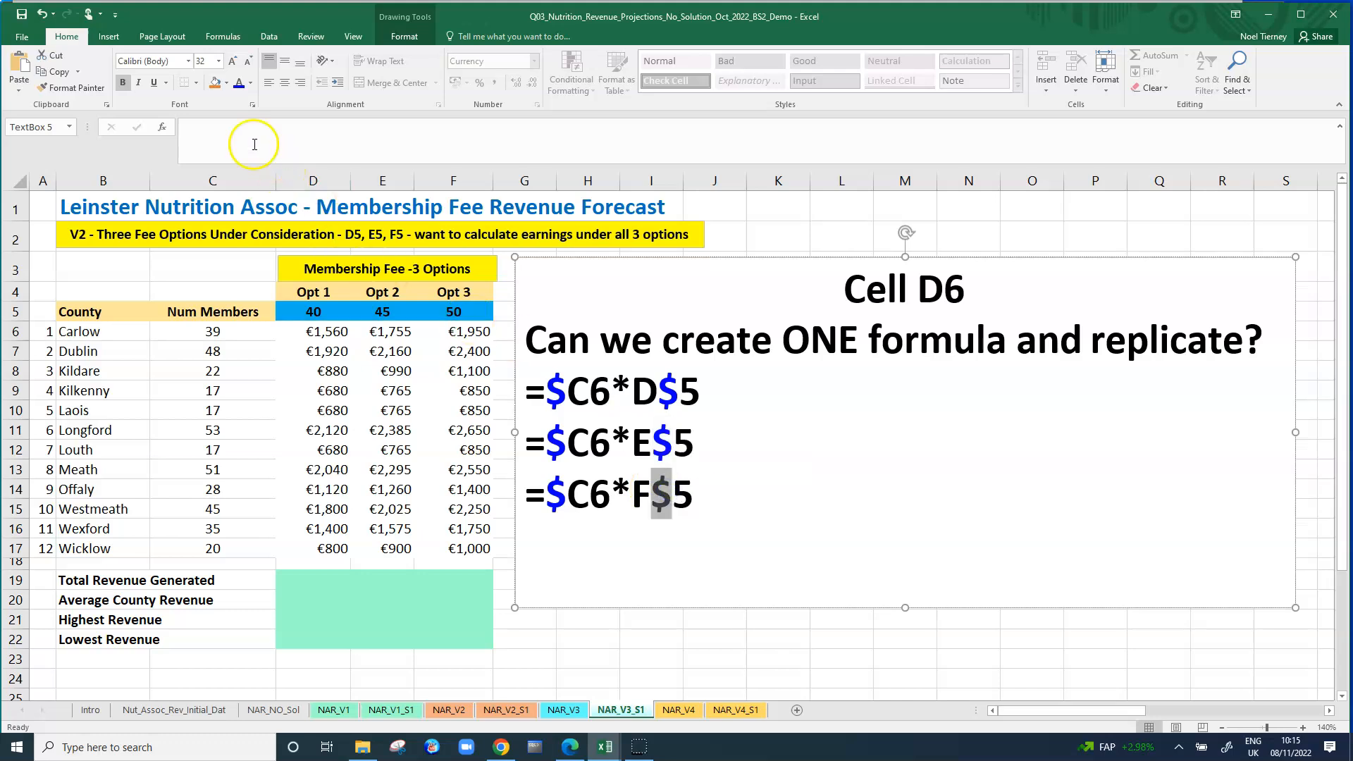
pyautogui.click(240, 84)
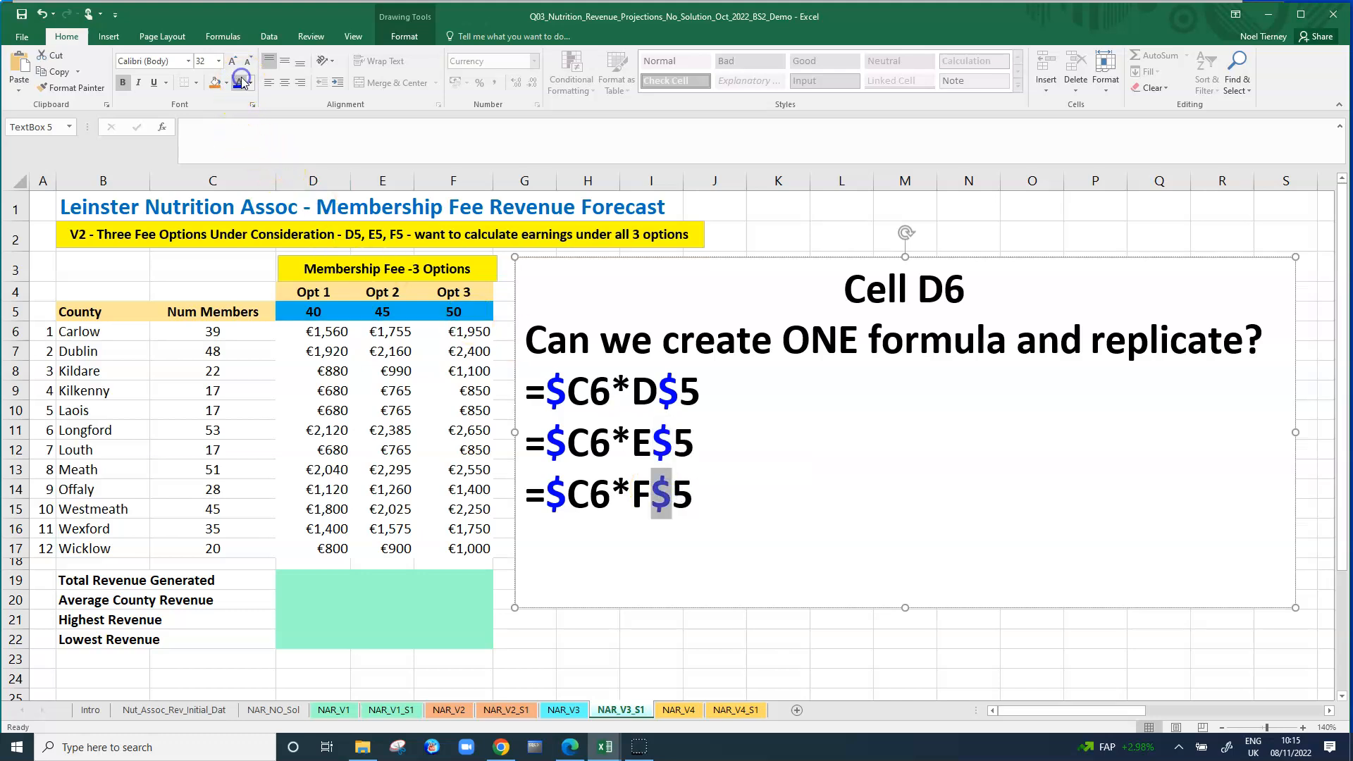
# Fill cell D6, Carlow's Opt 1 revenue, with yellow.
pyautogui.click(468, 442)
pyautogui.click(321, 331)
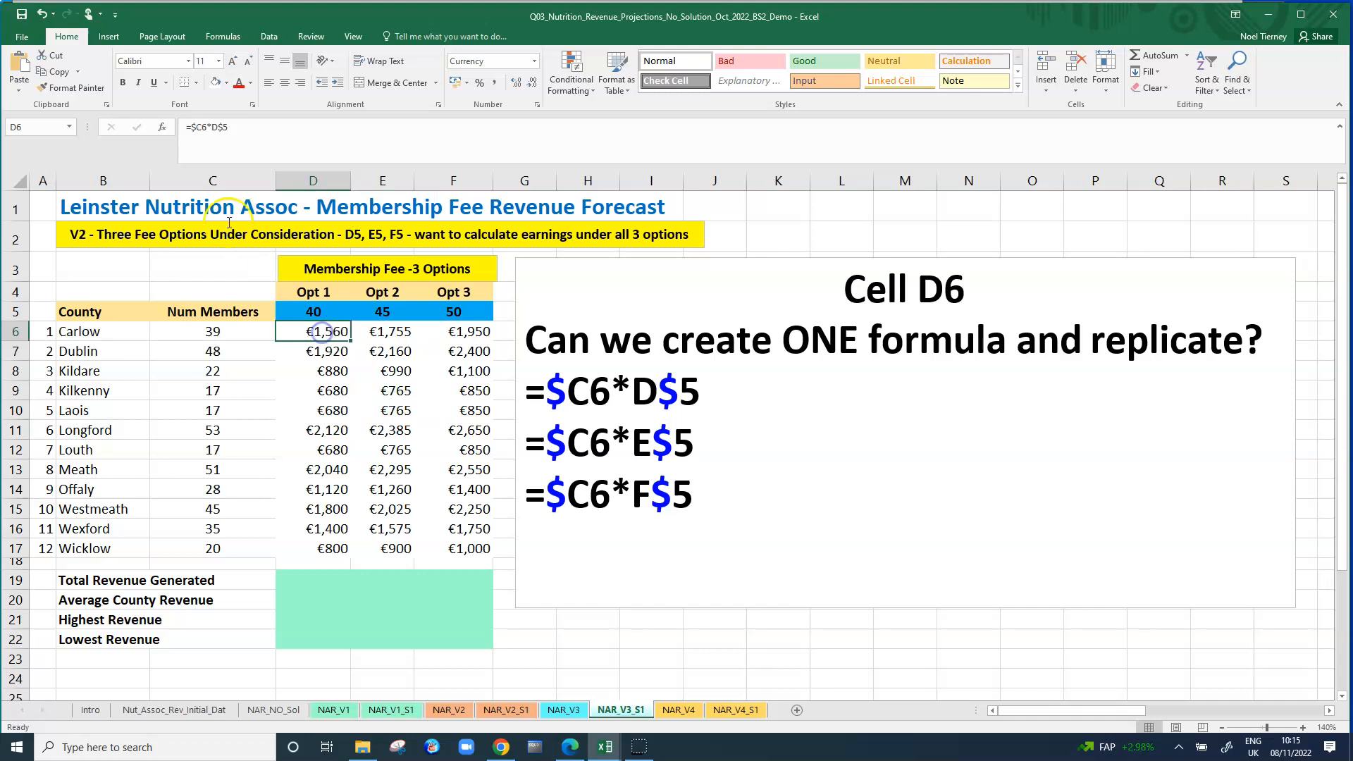
pyautogui.click(226, 84)
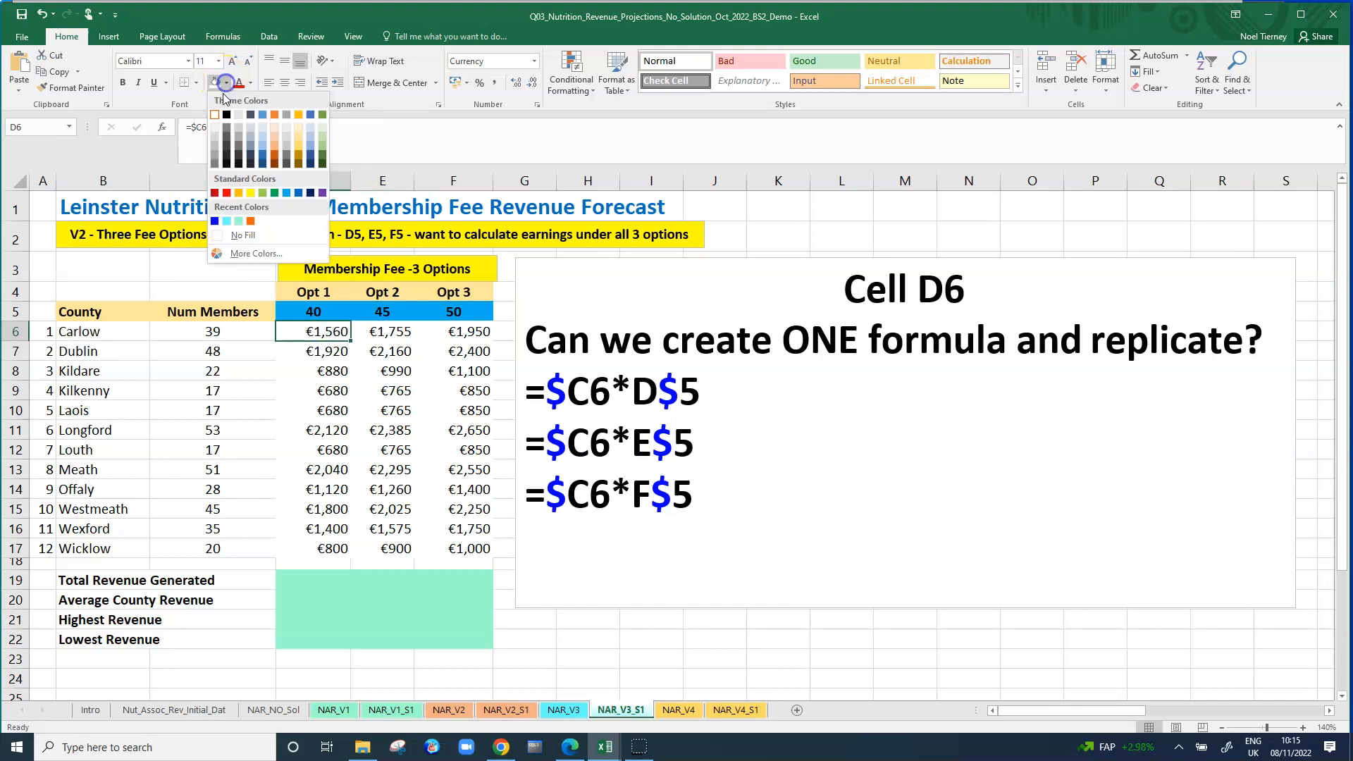
pyautogui.click(248, 193)
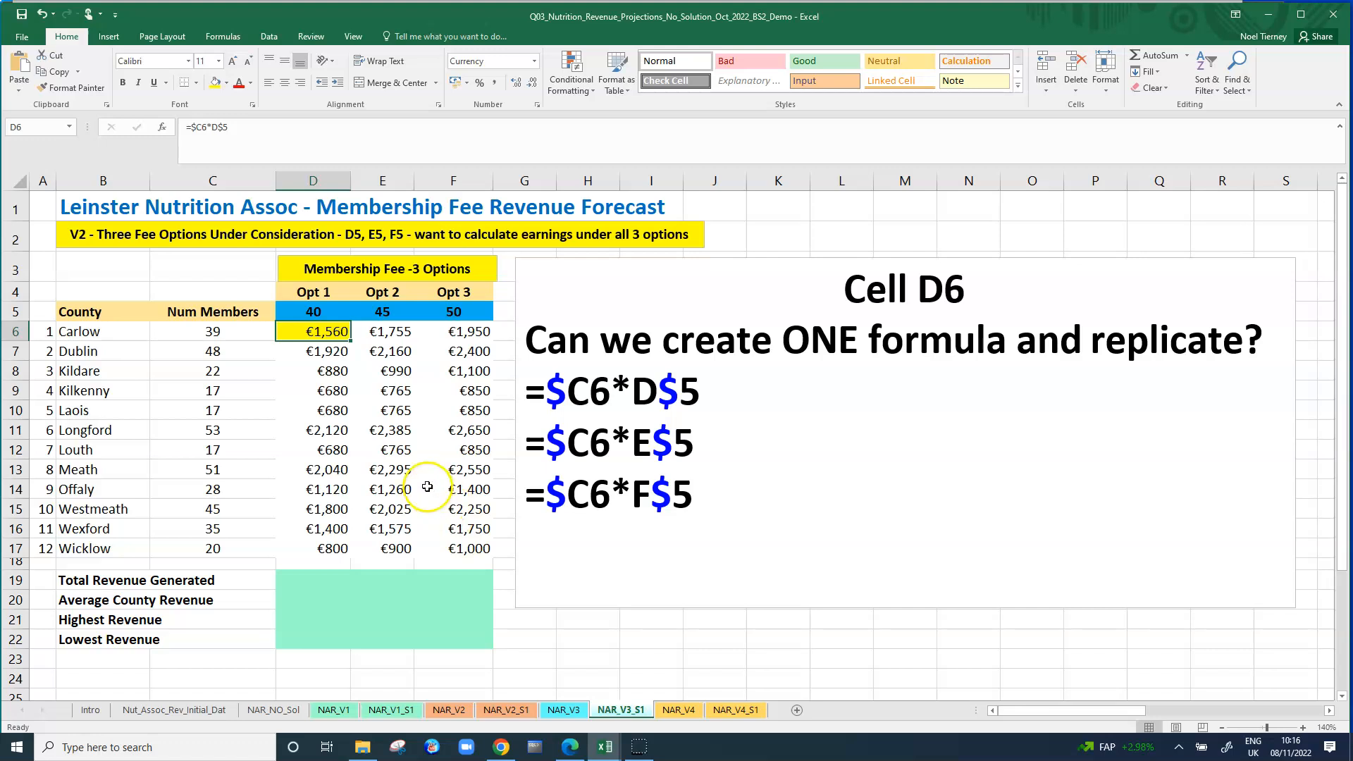
# Add the line "One Formula - reduce mistakes" below the three formulas in the text box.
pyautogui.click(732, 517)
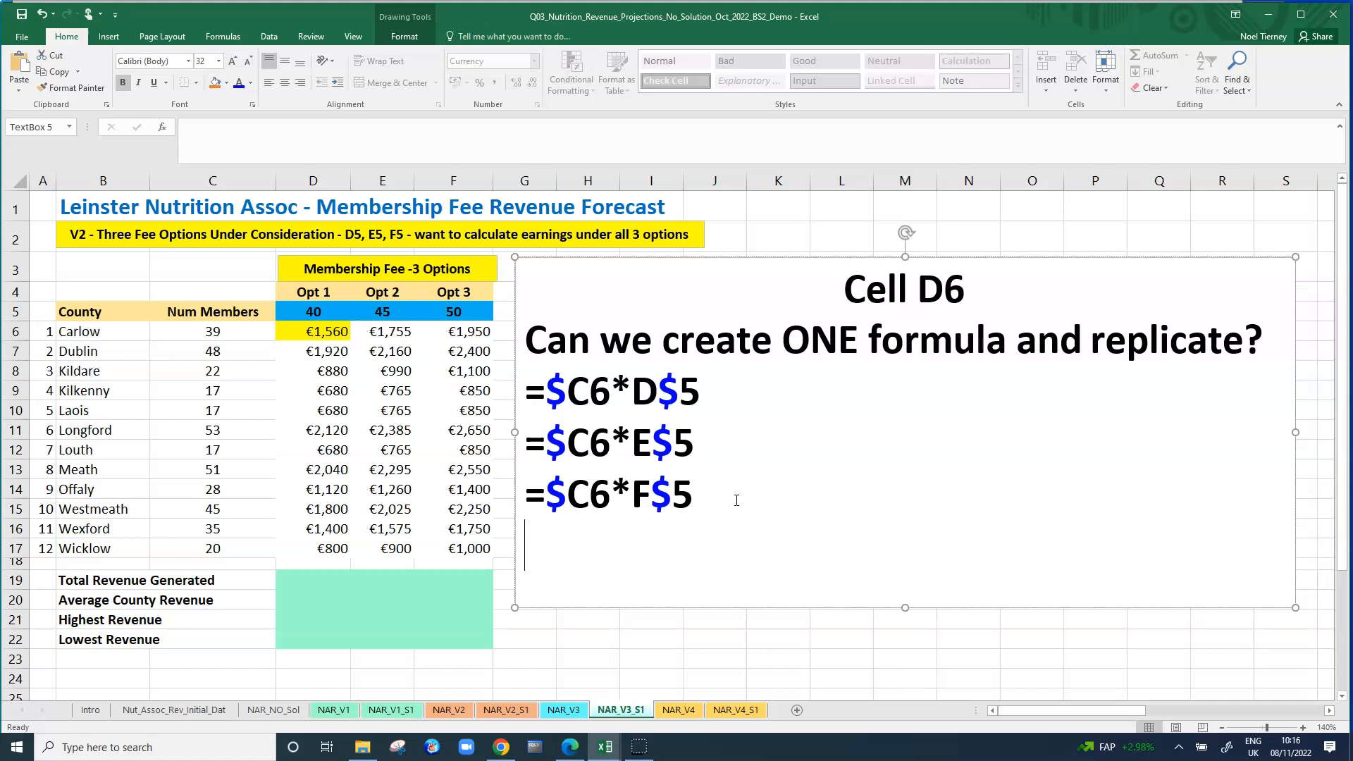
pyautogui.write('One For')
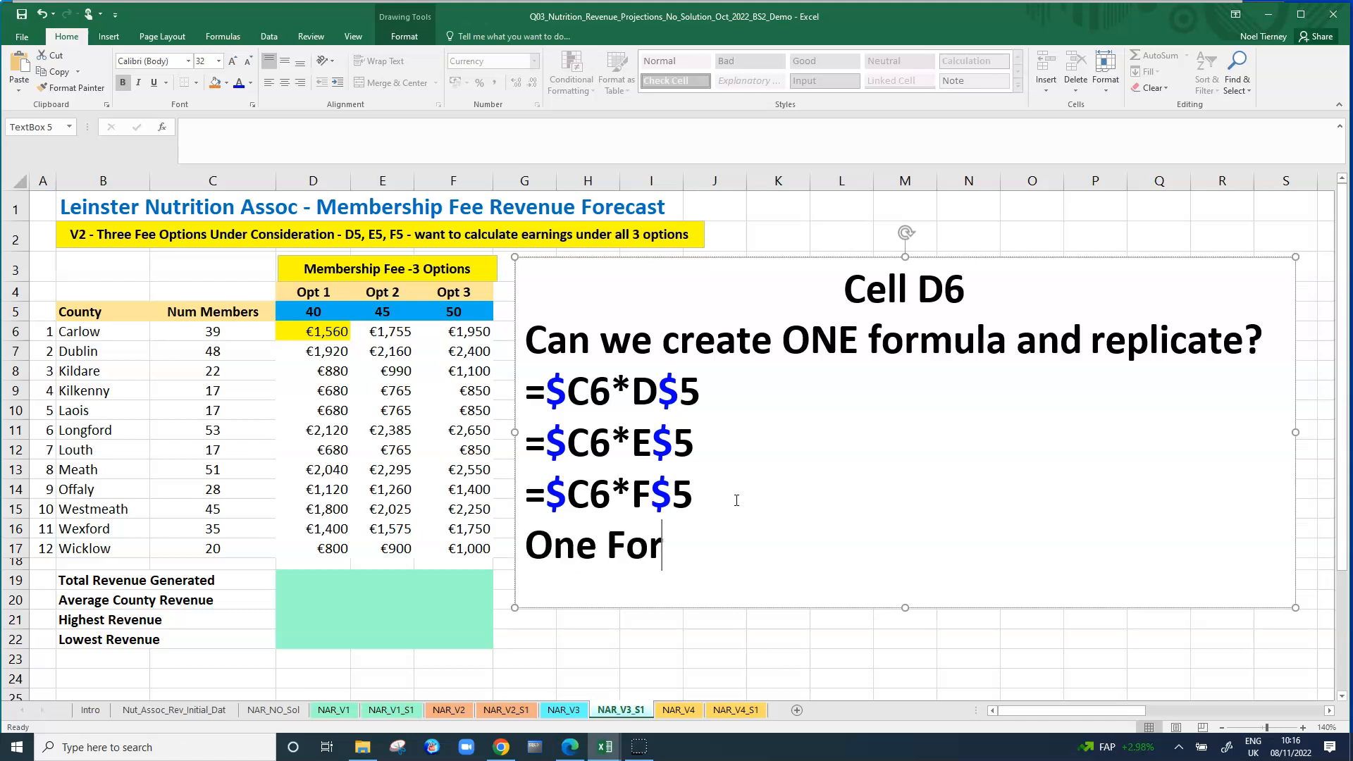
pyautogui.write('mula')
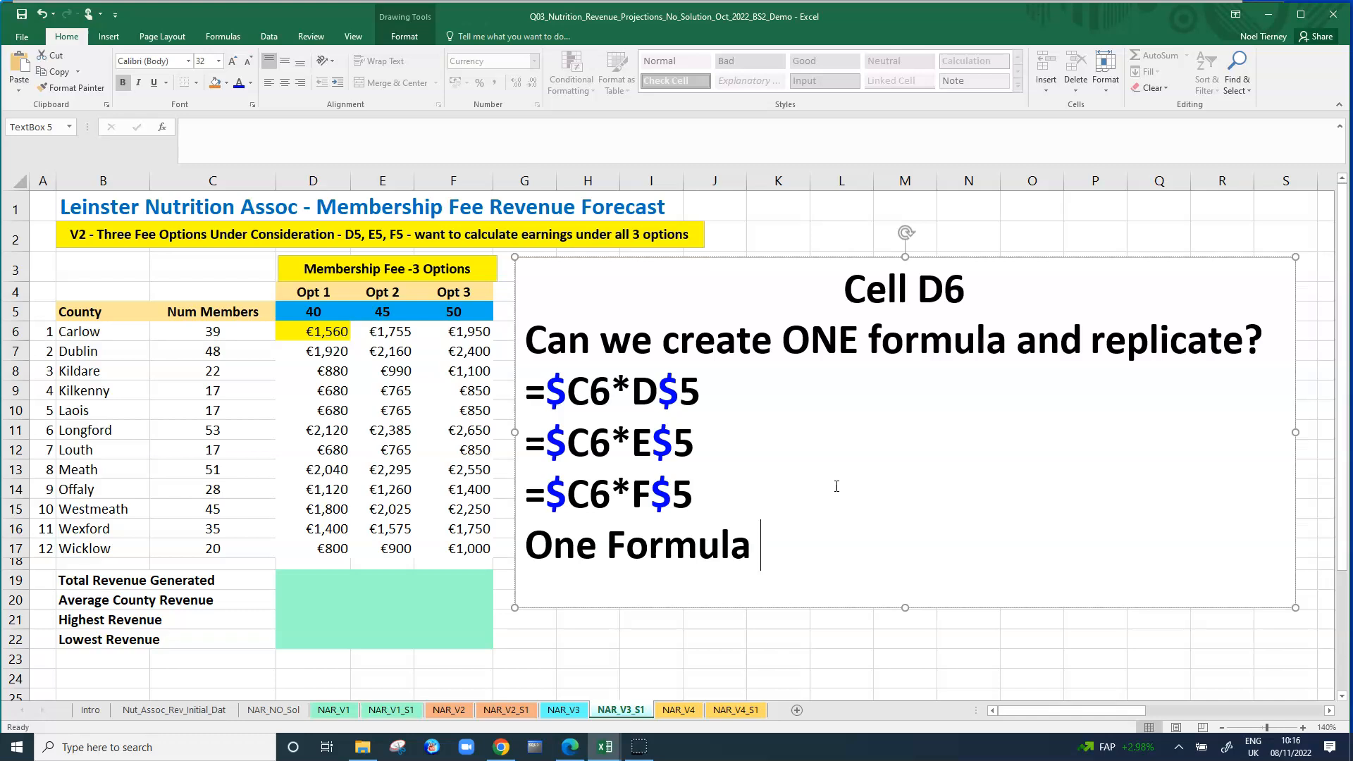
pyautogui.write('- reduce m')
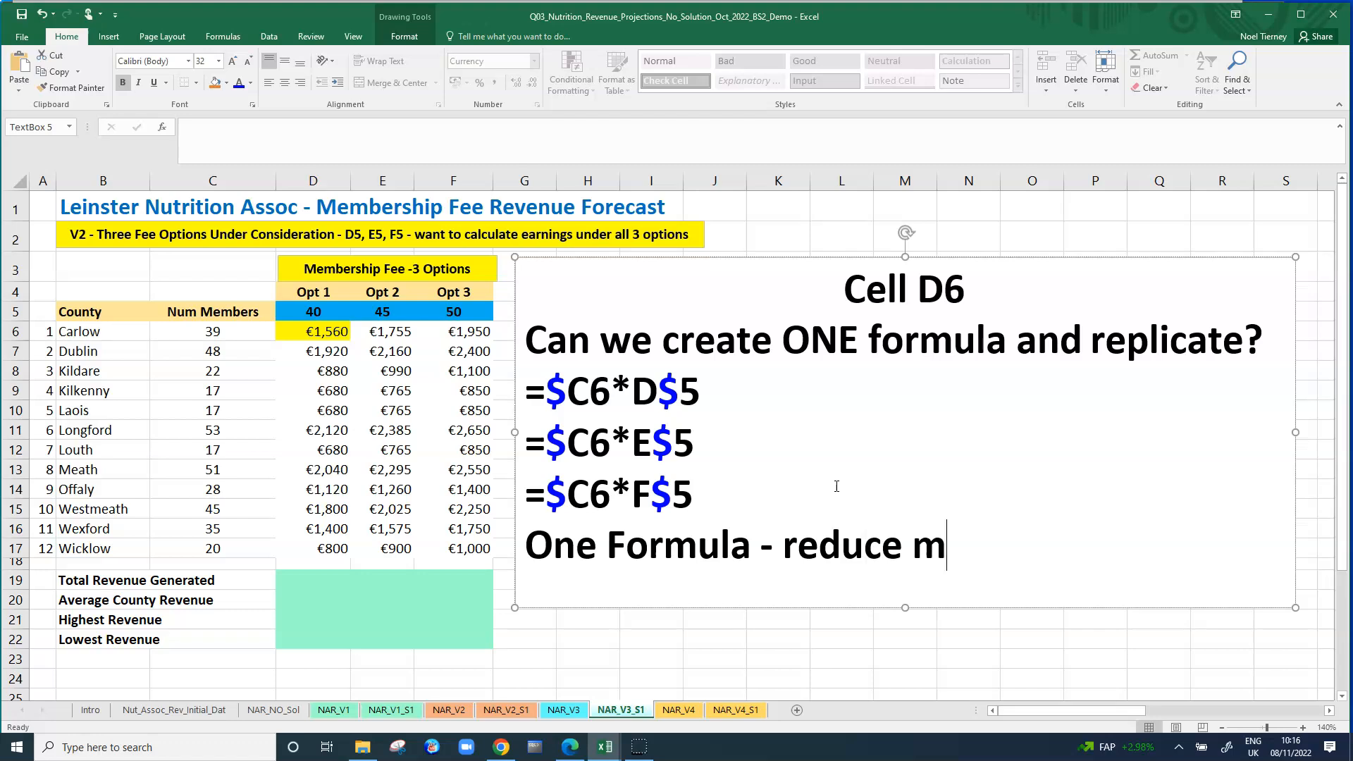
pyautogui.write('istak')
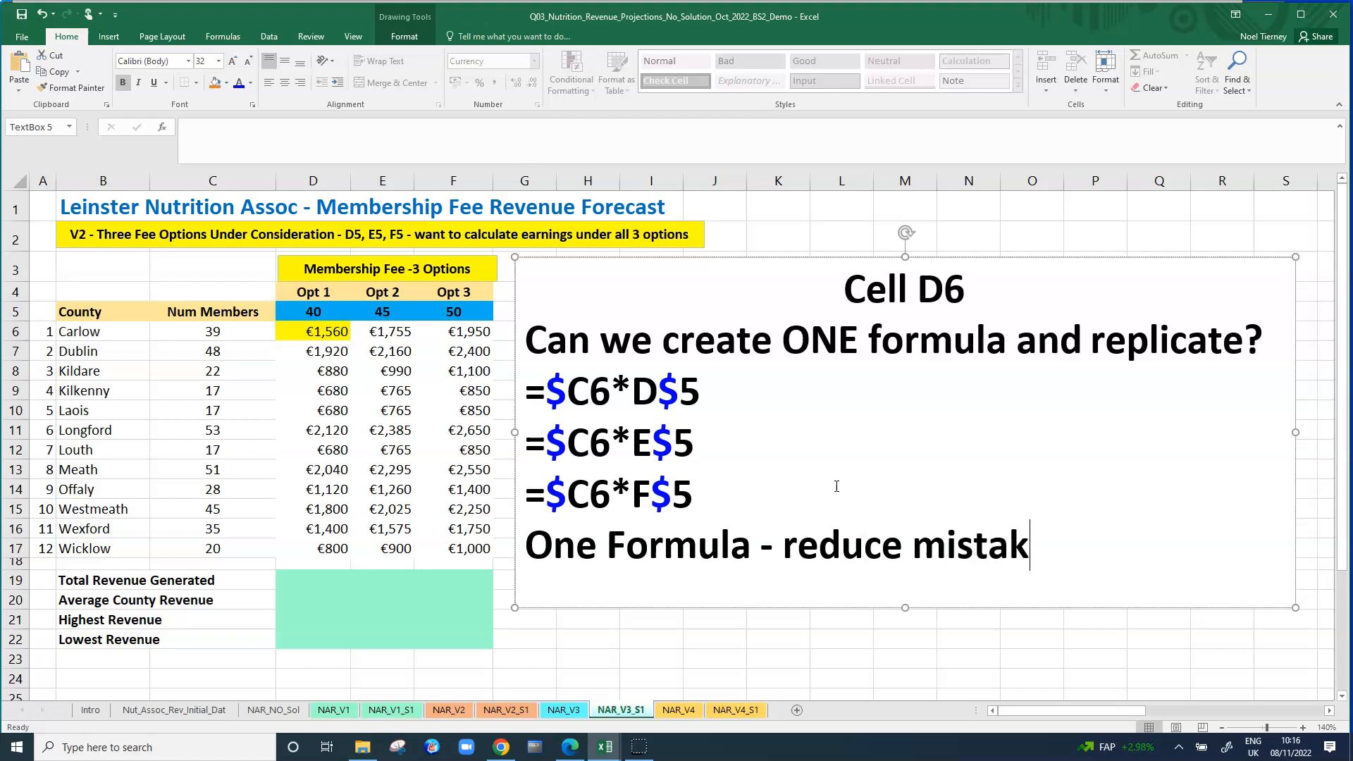
pyautogui.write('s=')
pyautogui.press('BackSpace')
pyautogui.press('BackSpace')
pyautogui.write('es')
pyautogui.click(894, 472)
pyautogui.click(935, 502)
pyautogui.click(912, 502)
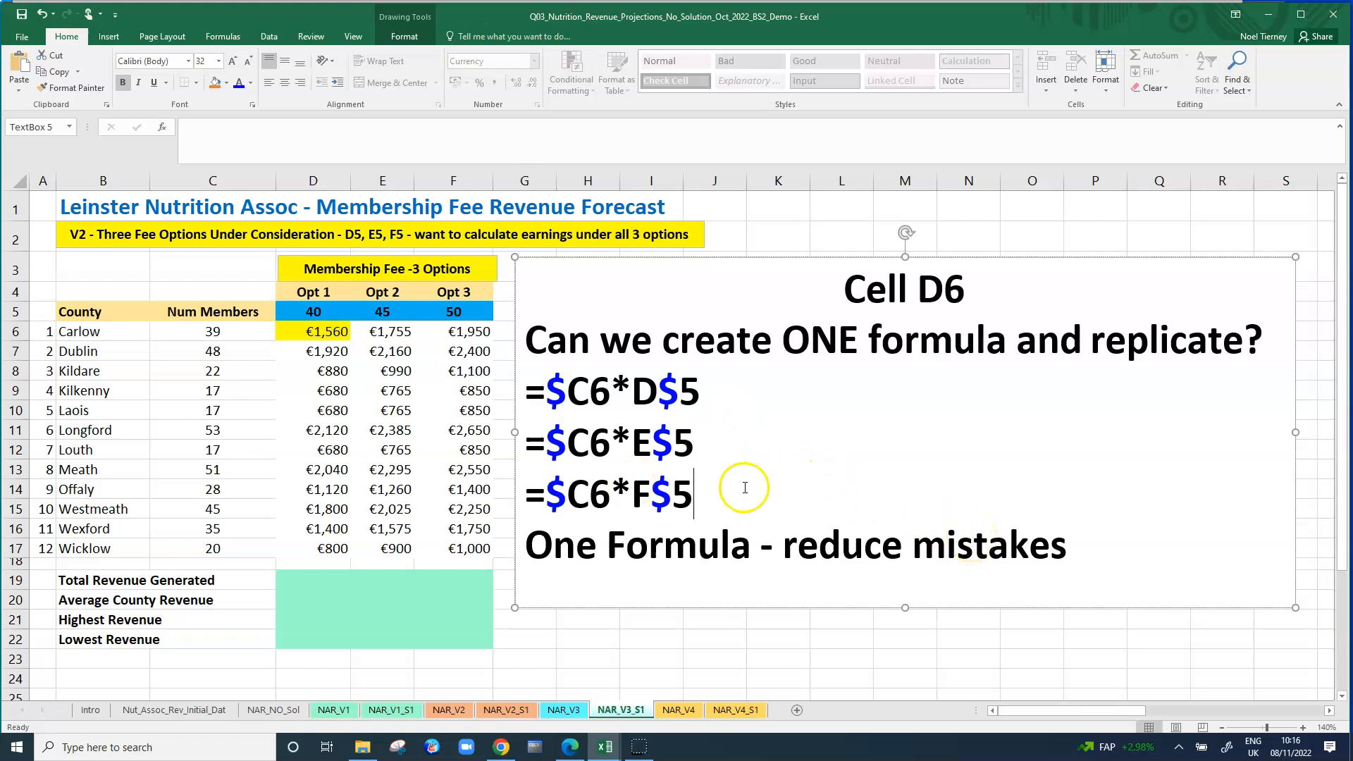
# Set the membership fees in D5, E5 and F5 to 60 for Opt 1, 70 for Opt 2 and 80 for Opt 3.
pyautogui.click(319, 313)
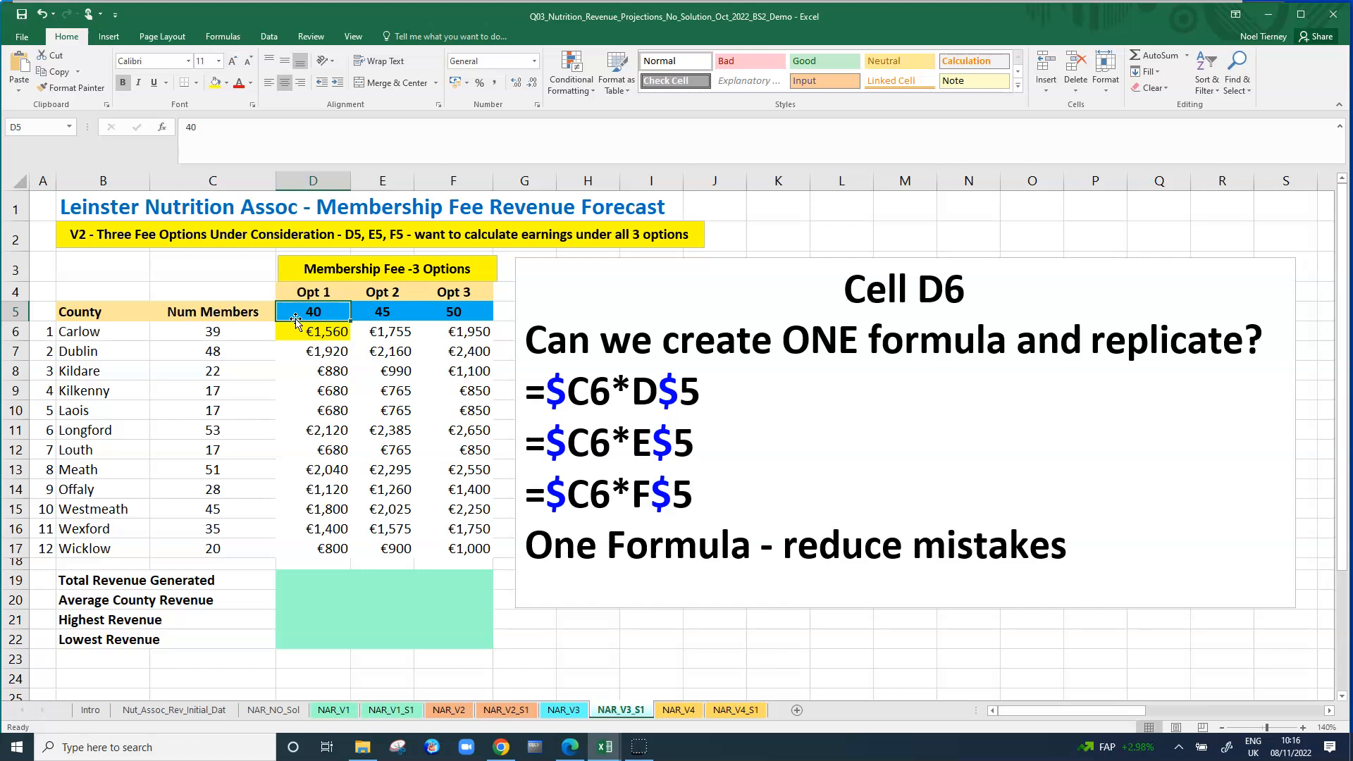
pyautogui.write('60')
pyautogui.press('Tab')
pyautogui.press('Right')
pyautogui.press('Left')
pyautogui.write('70')
pyautogui.press('Tab')
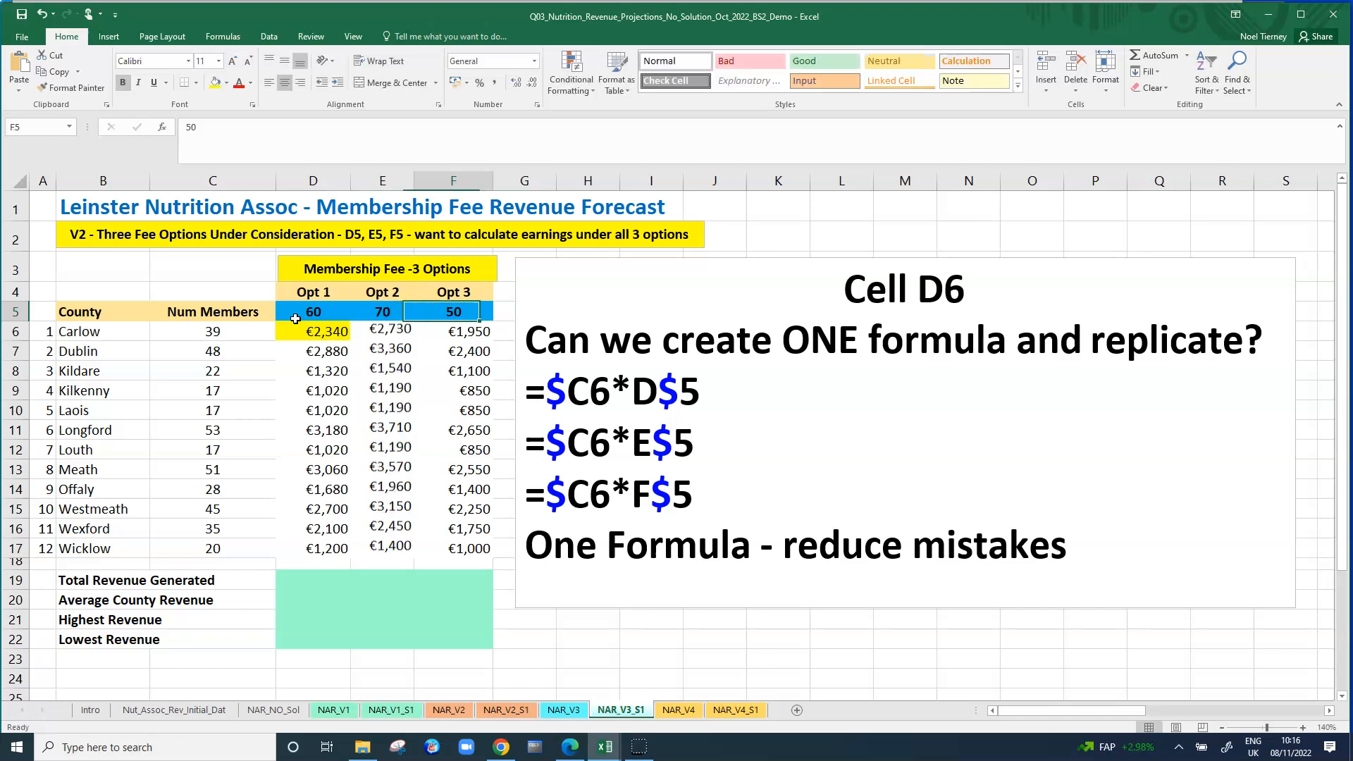
pyautogui.write('7')
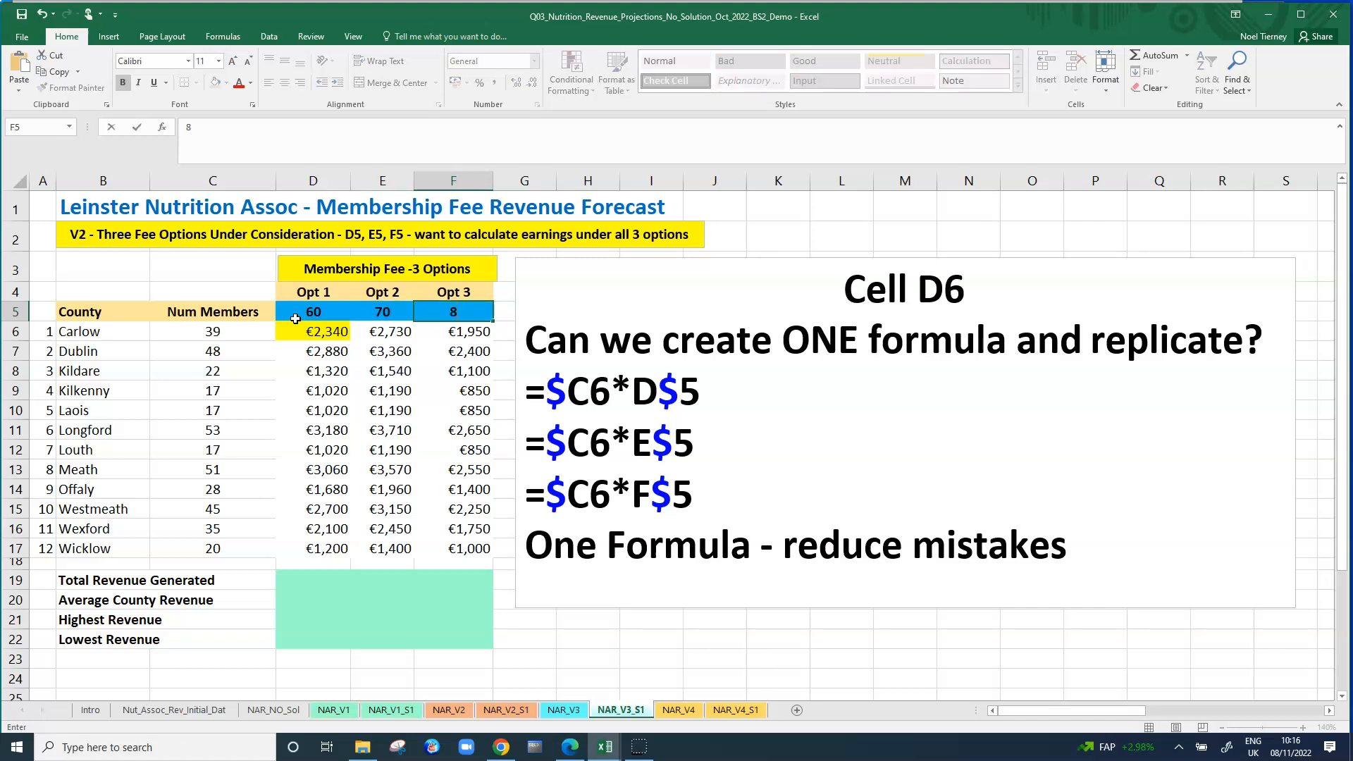
pyautogui.write('0')
pyautogui.press('Return')
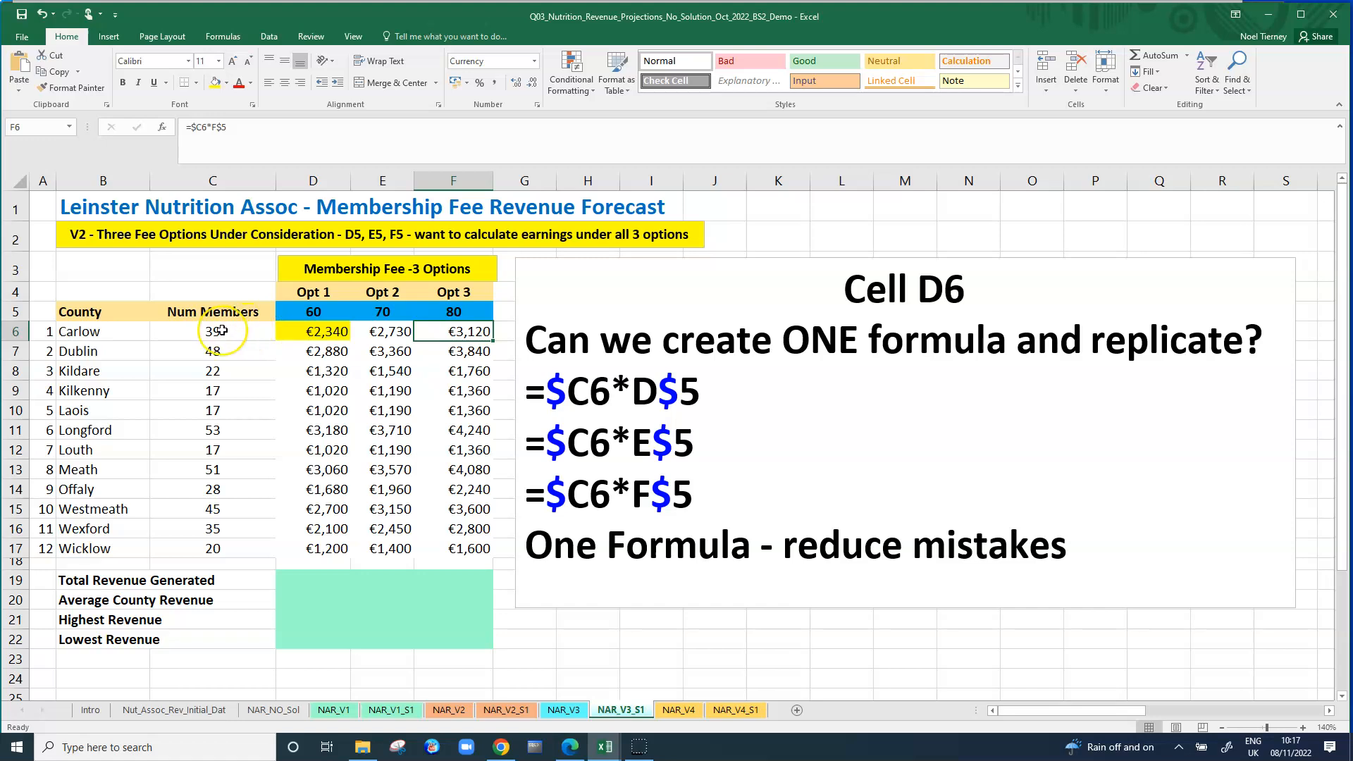
# Review the member counts in C6:C17, the fees in D5:F5 and the Opt 1 to Opt 3 revenue formulas against the text box.
pyautogui.moveTo(222, 330); pyautogui.dragTo(233, 547)
pyautogui.moveTo(313, 312); pyautogui.dragTo(447, 315)
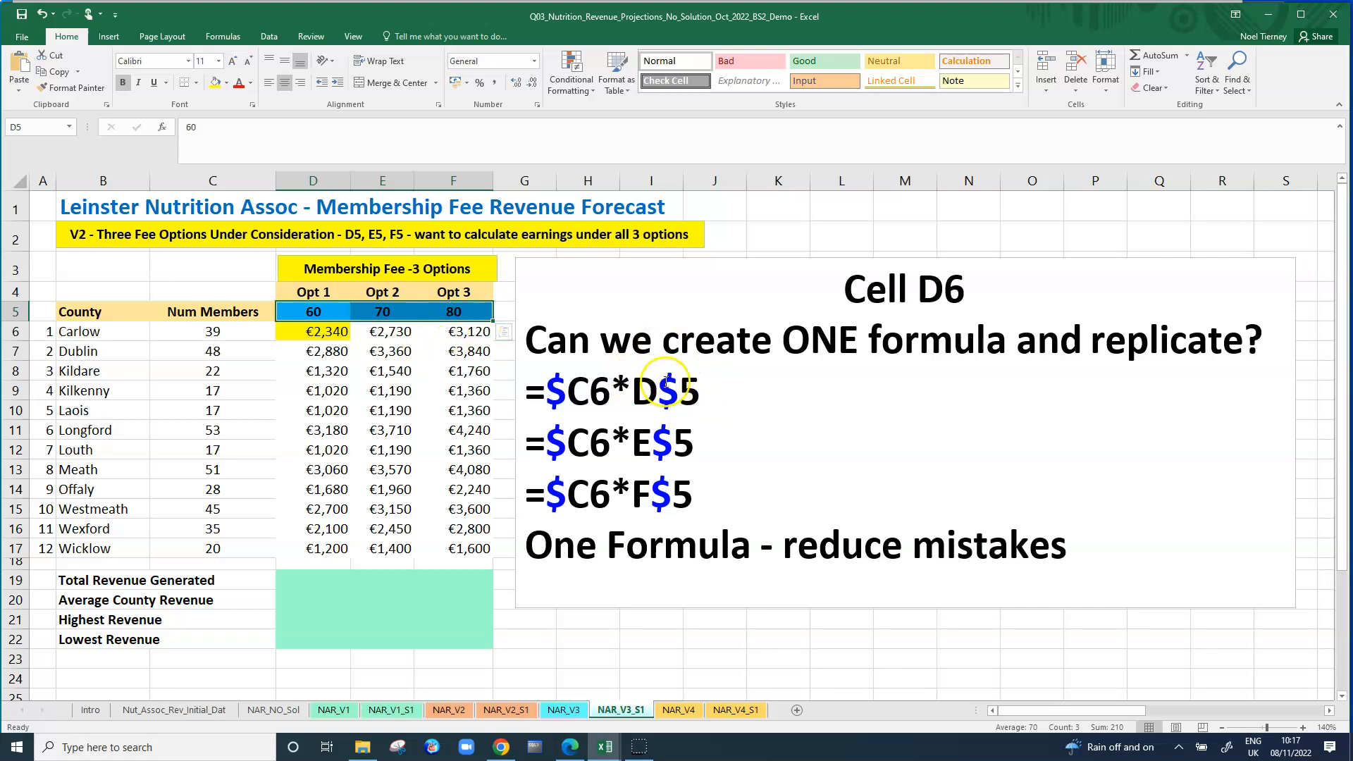
pyautogui.click(343, 332)
pyautogui.click(334, 351)
pyautogui.click(340, 388)
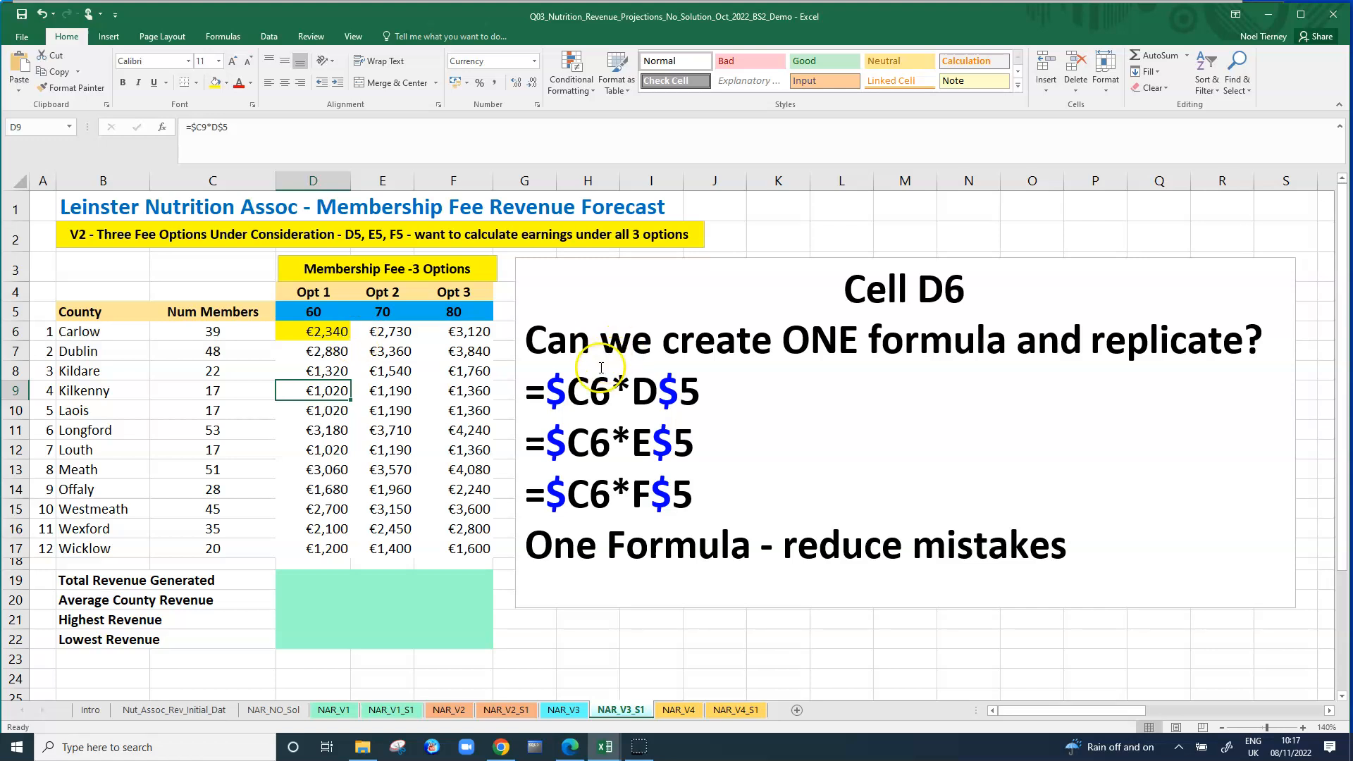
pyautogui.click(765, 403)
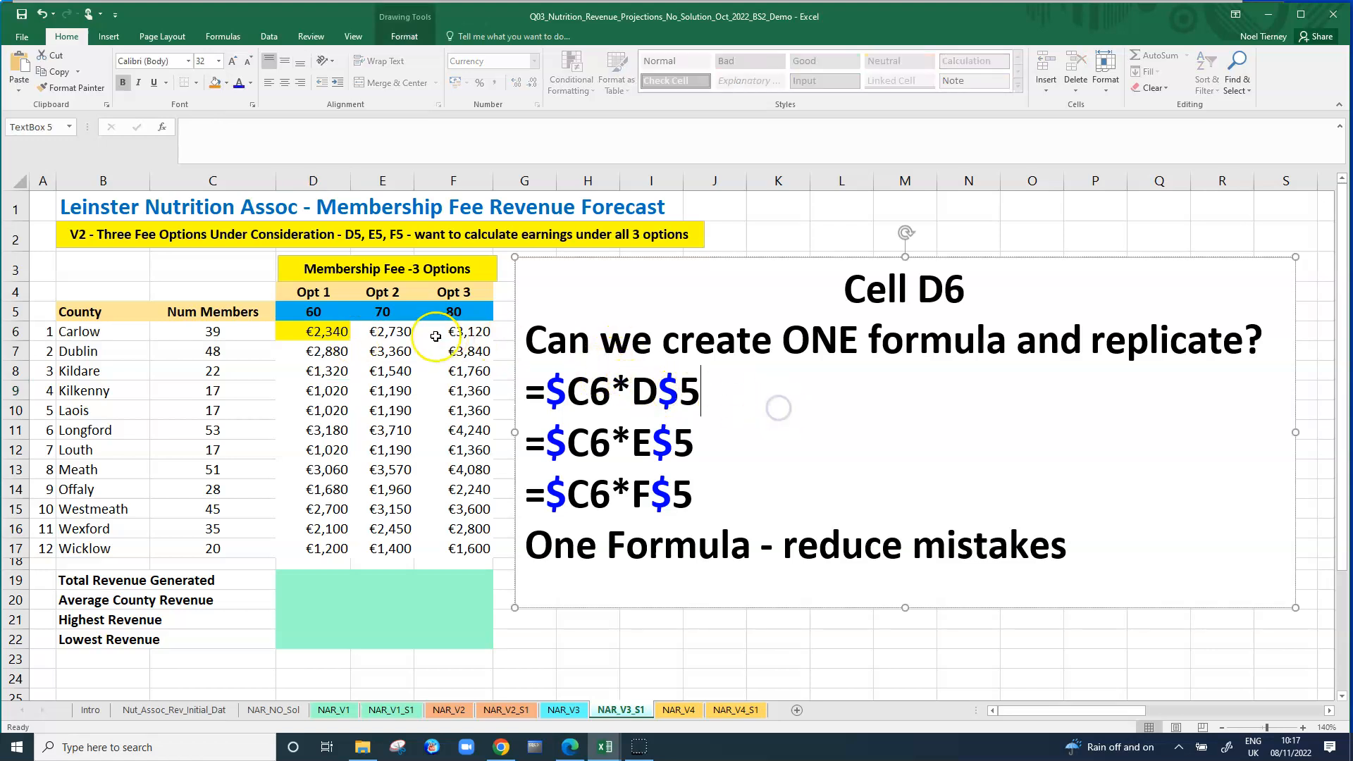
pyautogui.click(337, 331)
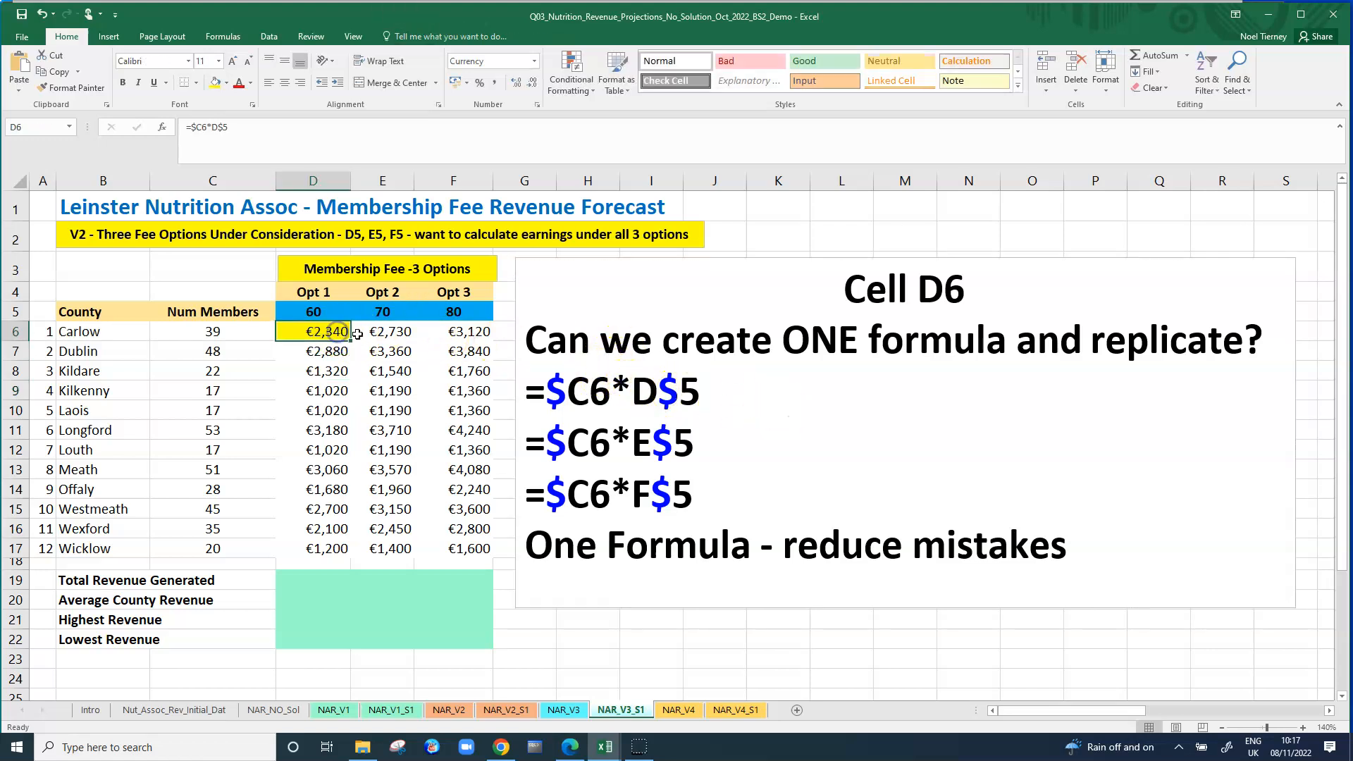
pyautogui.click(395, 333)
pyautogui.click(469, 334)
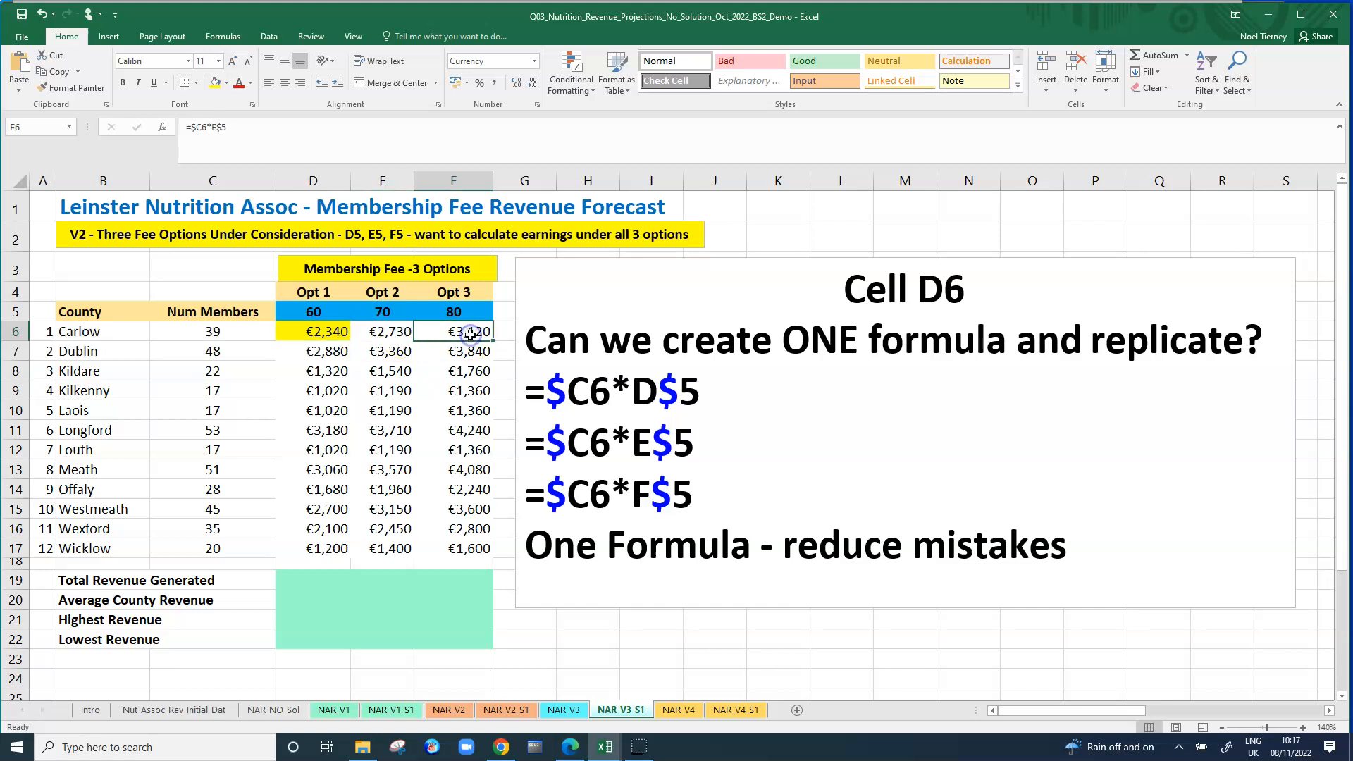
pyautogui.click(382, 333)
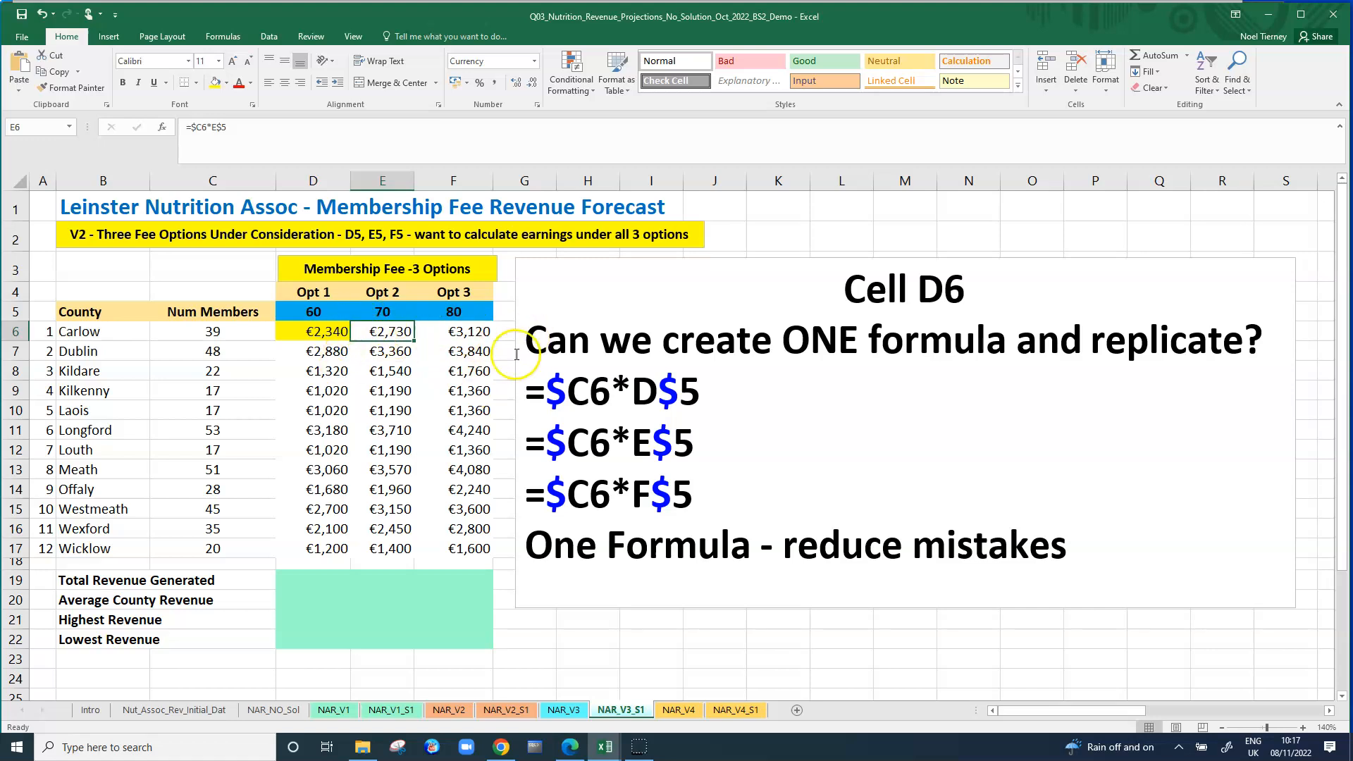
pyautogui.click(796, 459)
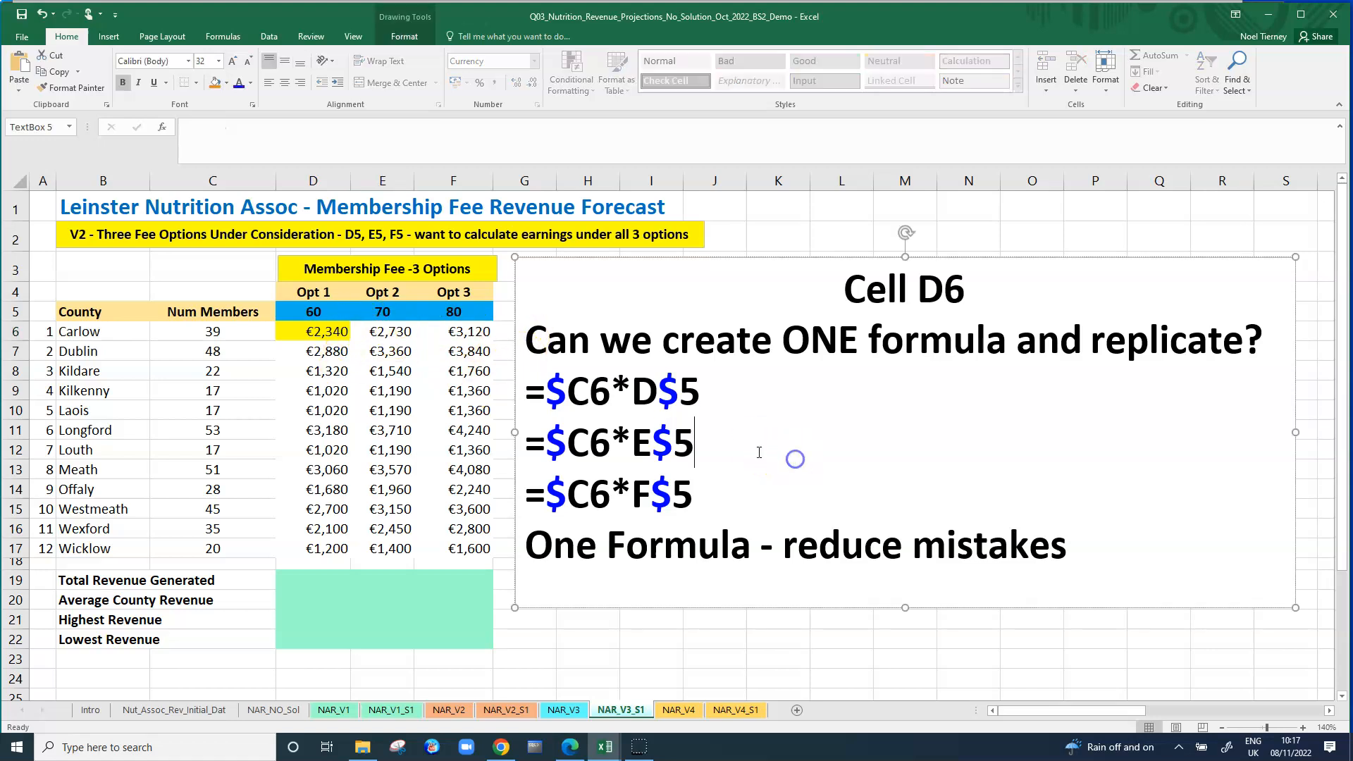
pyautogui.click(344, 332)
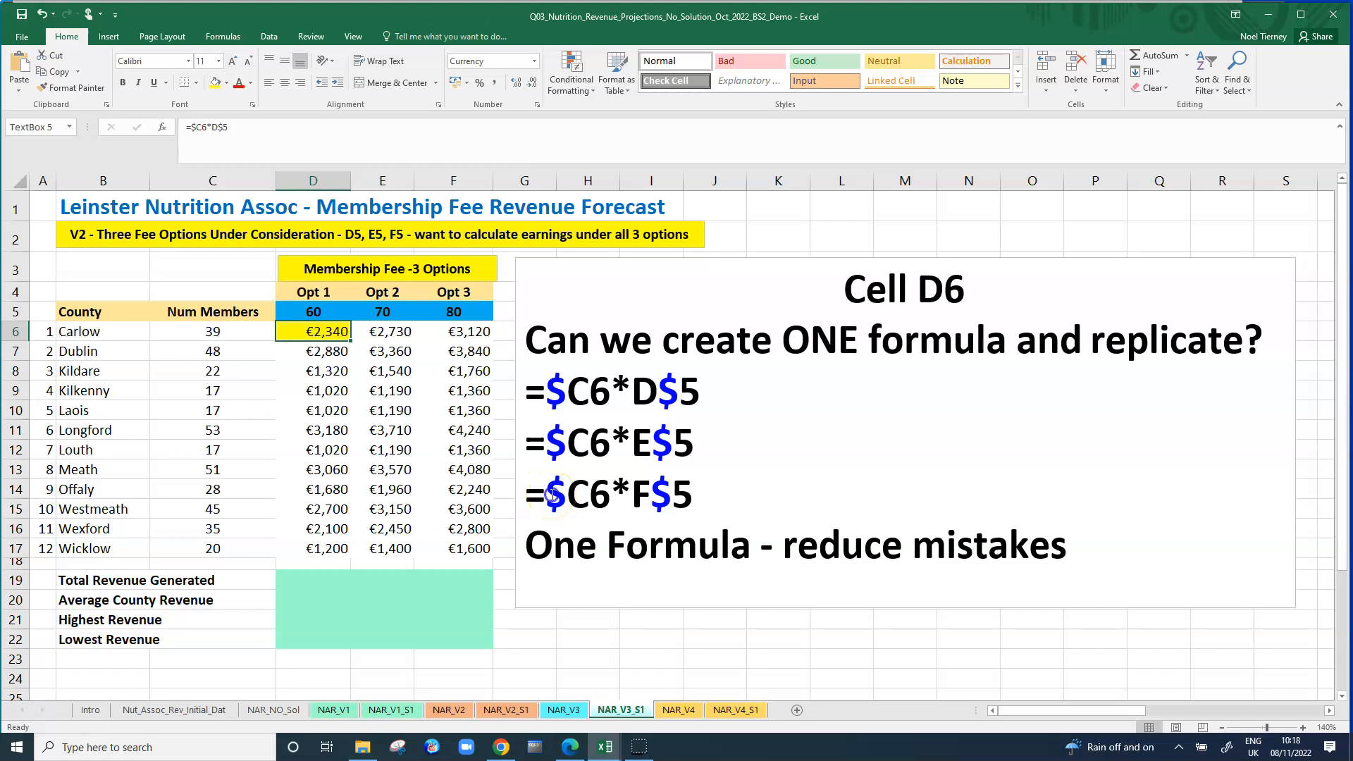
pyautogui.click(553, 495)
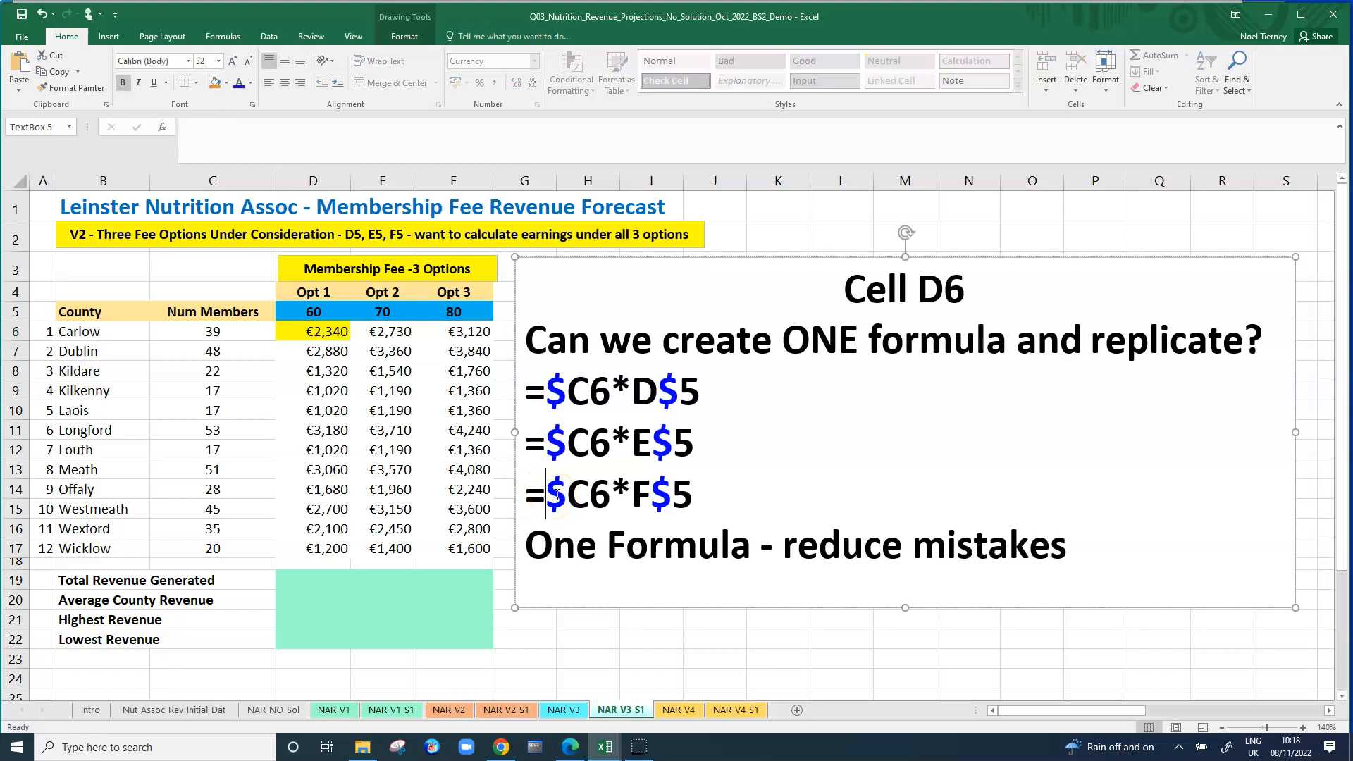